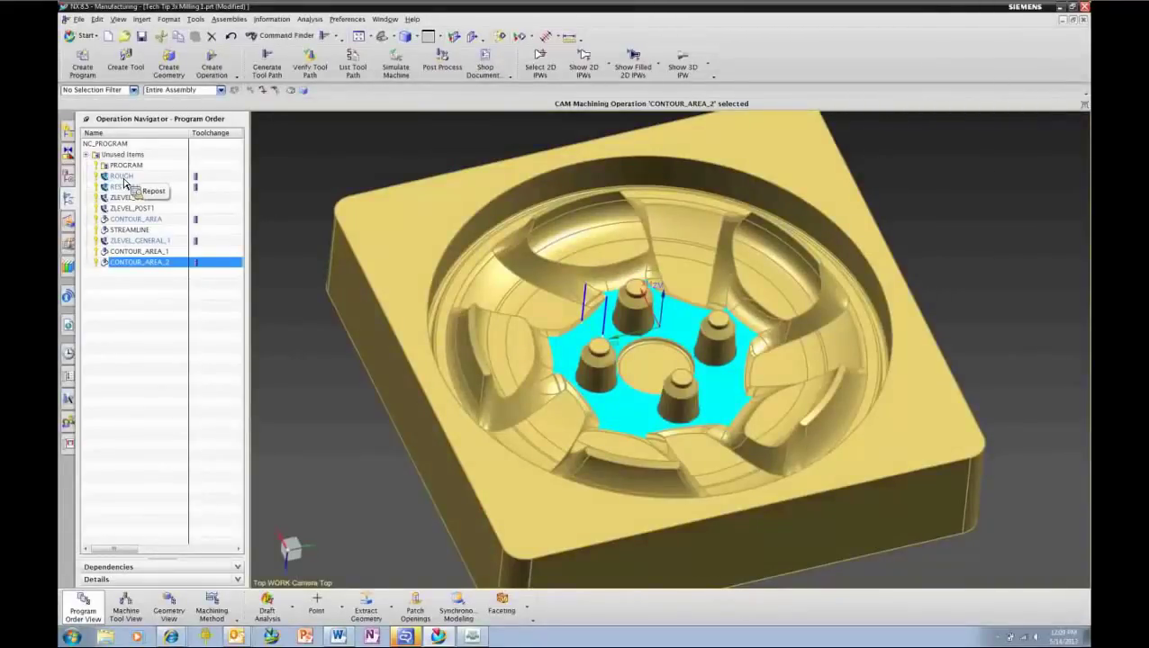
Display the ROUGH, then RESTMILL, then ZLEVEL_OUTERRIM tool paths, ending on the outer rim path
click(124, 177)
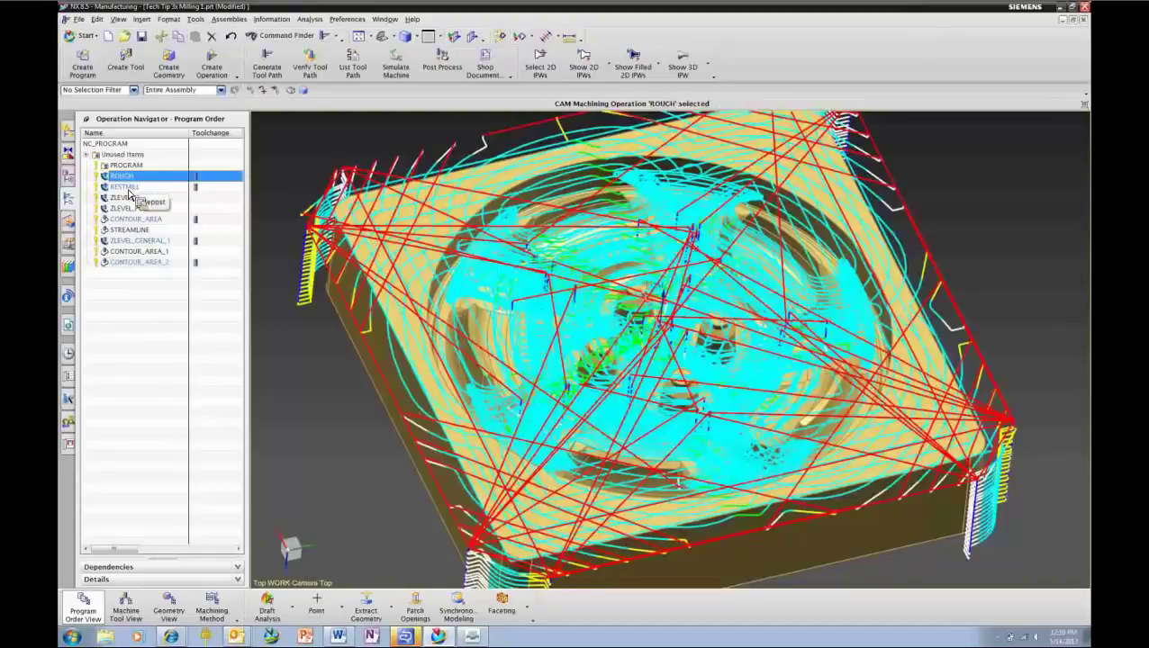
click(123, 186)
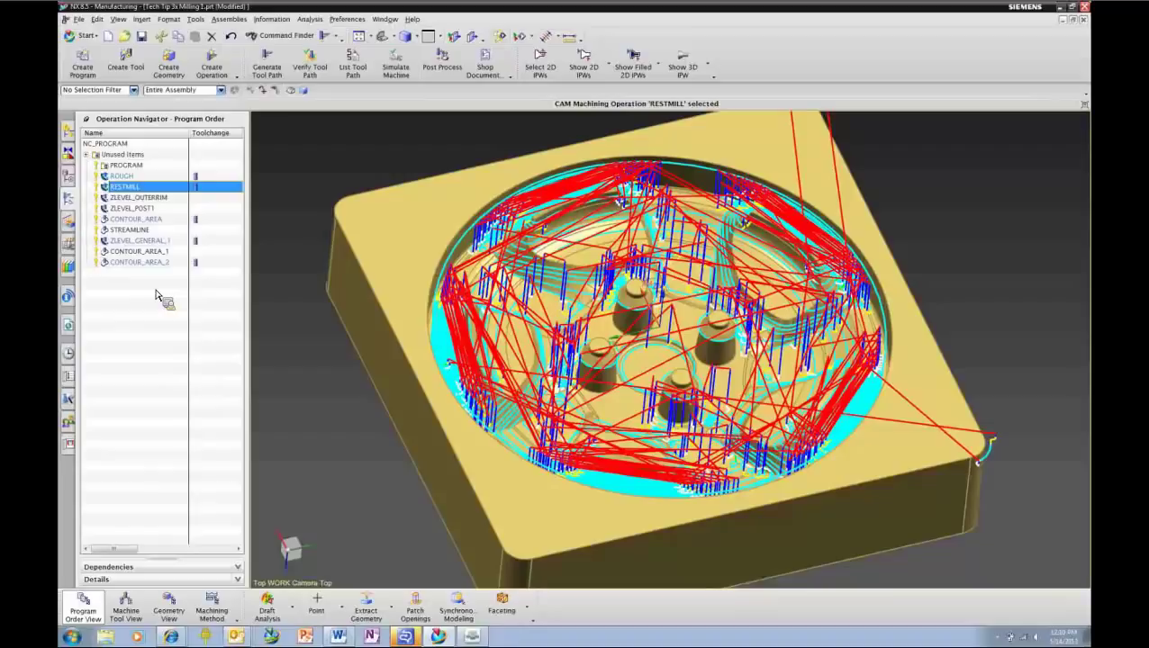
click(130, 197)
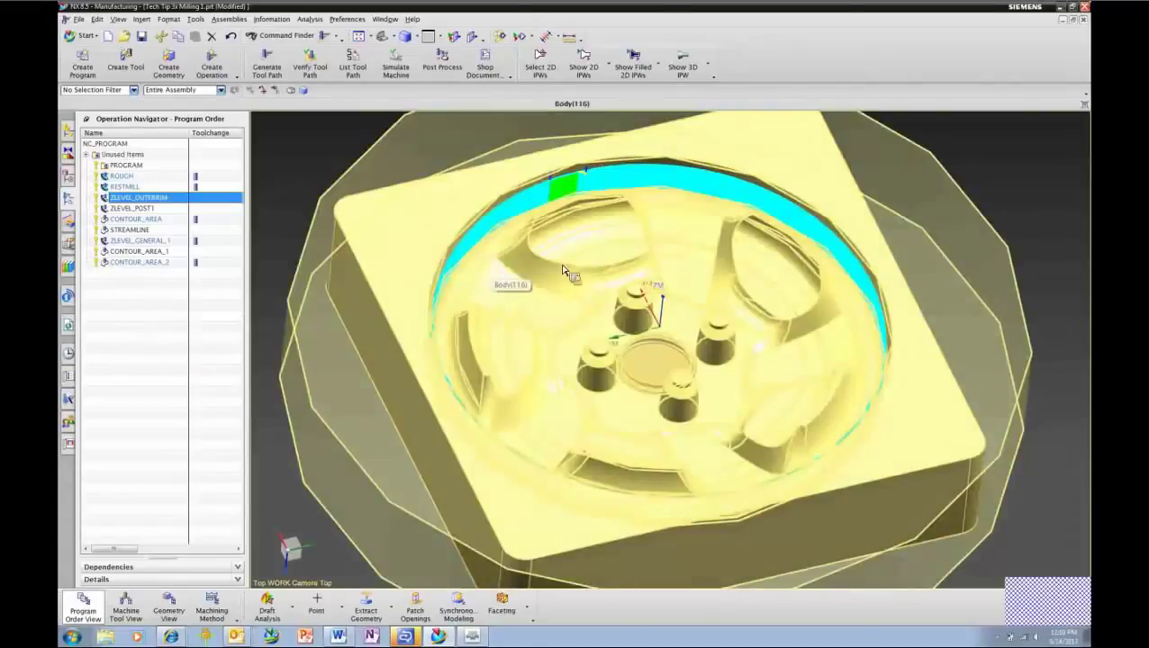
Zoom in on the ZLEVEL_OUTERRIM level passes along the outer rim and reselect the operation
scroll(584, 269, down, 2)
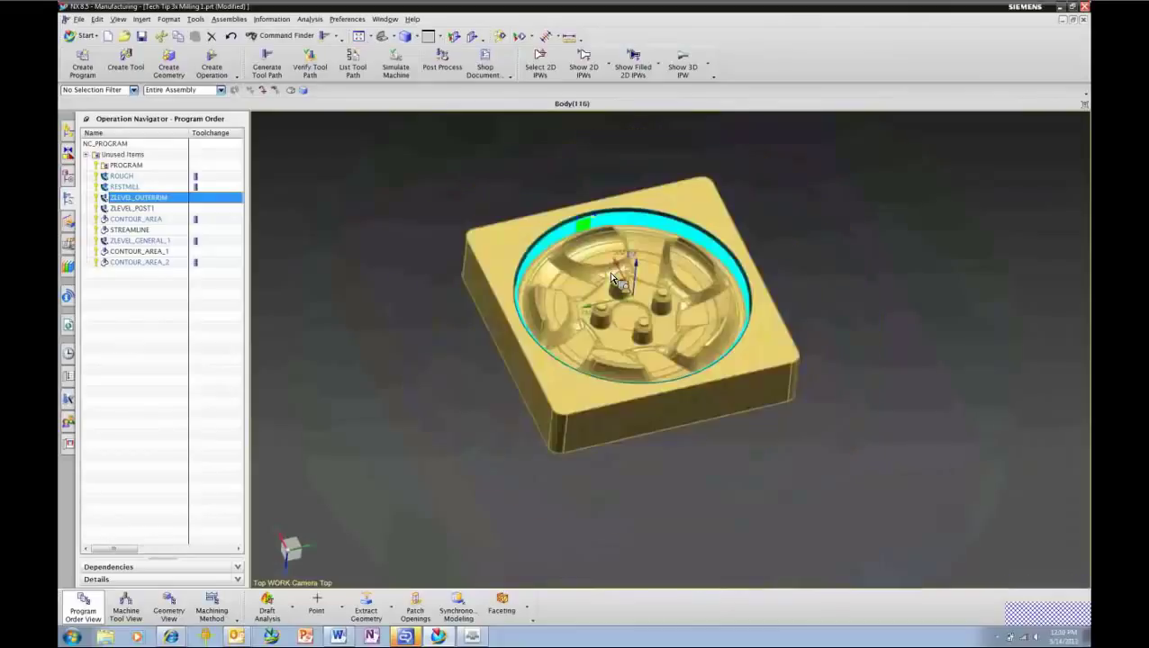
scroll(611, 278, up, 5)
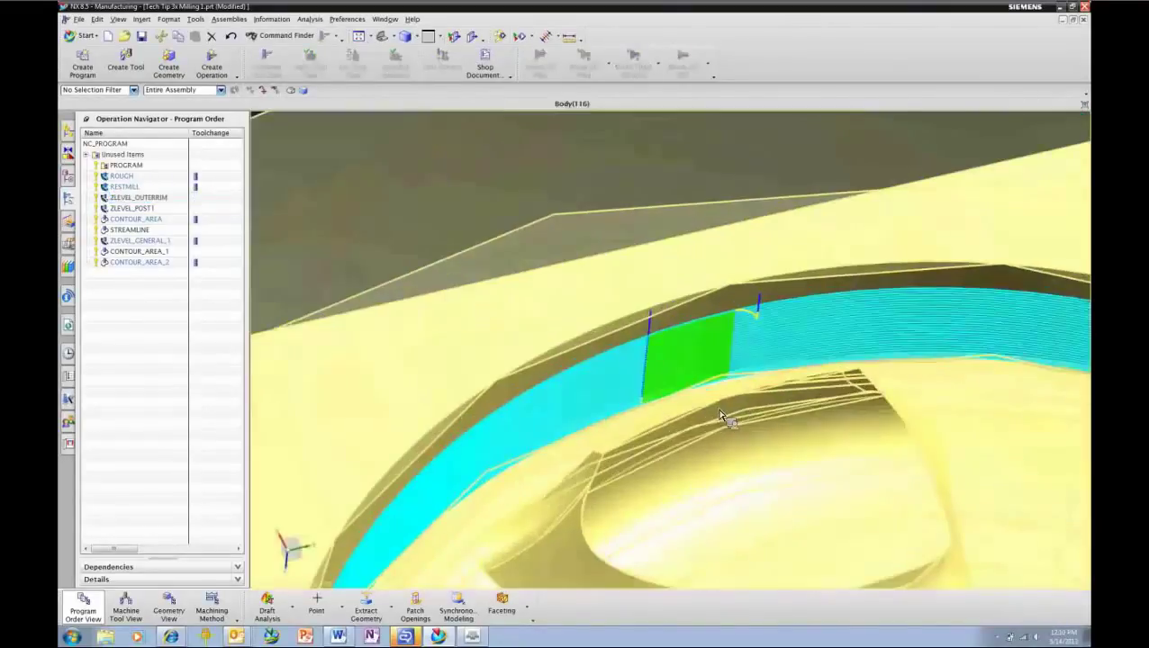
scroll(720, 417, up, 3)
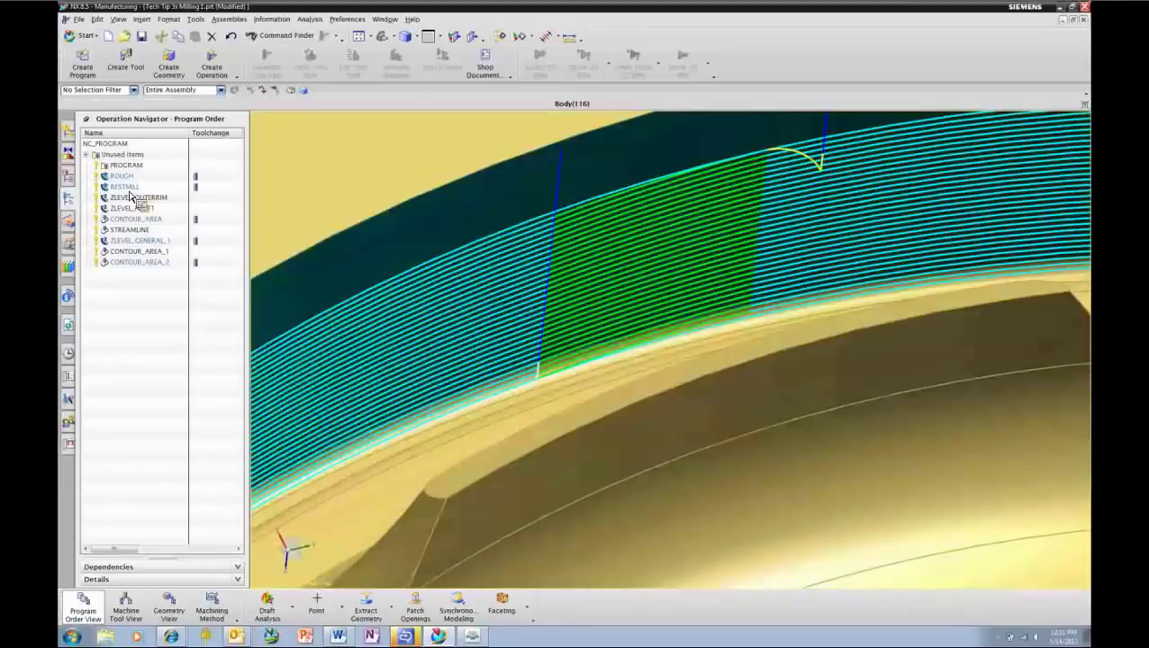
click(127, 197)
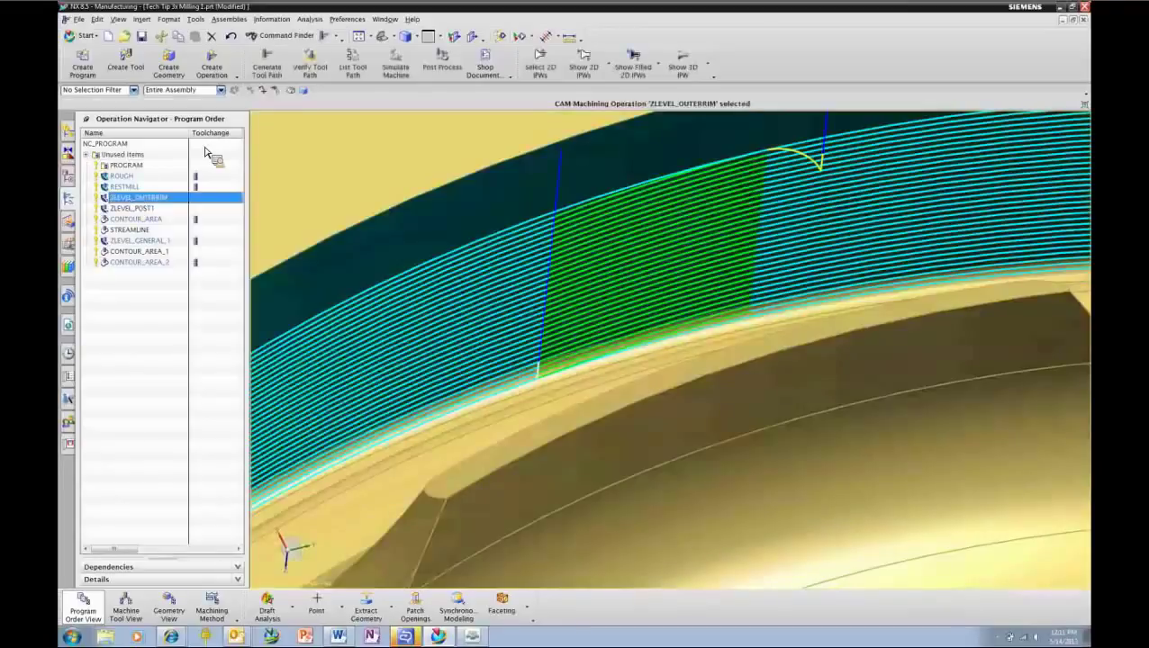
Replay ZLEVEL_OUTERRIM, reading GOTO lines and feed rate at two picked points, then open its settings
click(309, 63)
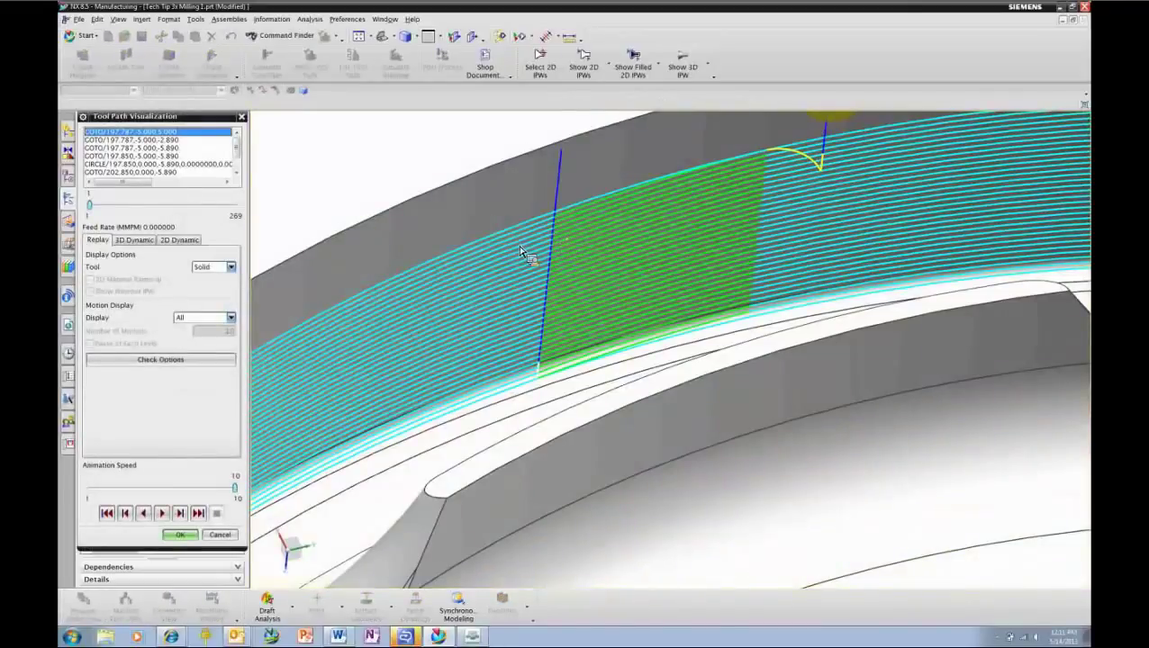
click(516, 277)
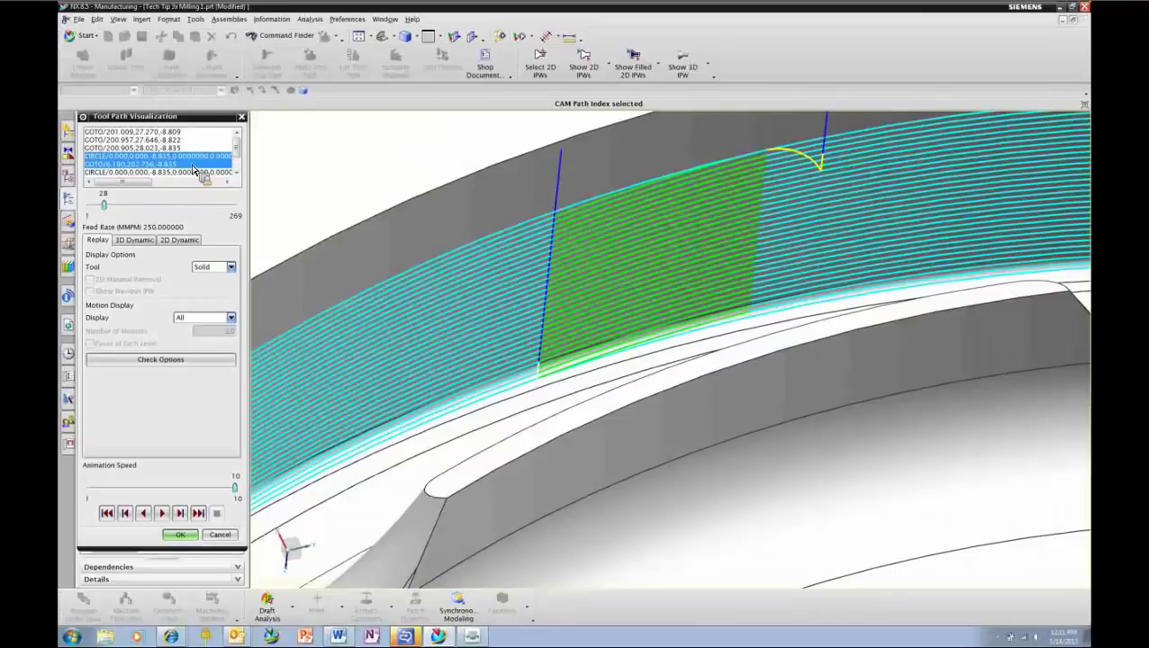
click(617, 249)
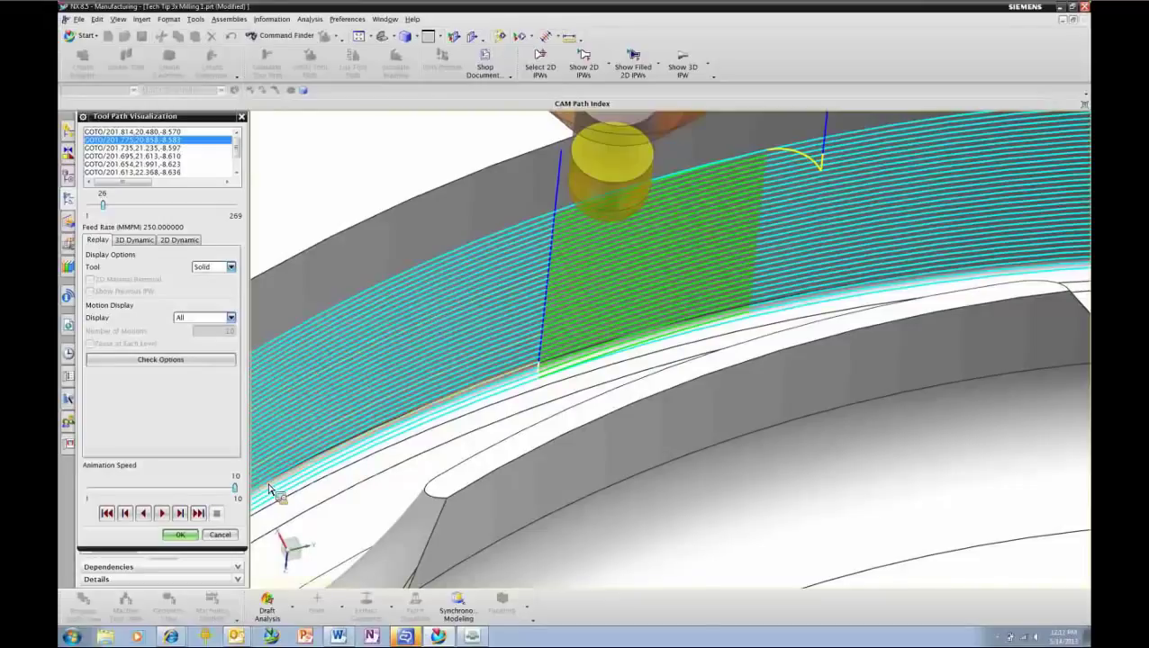
click(220, 537)
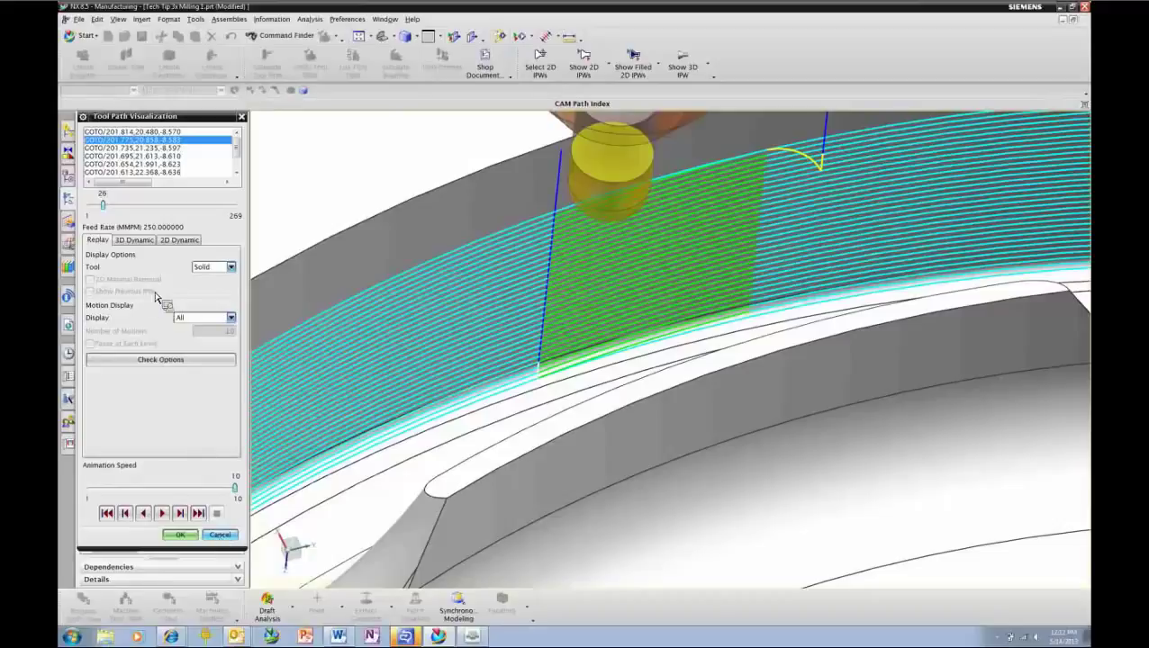
double_click(148, 198)
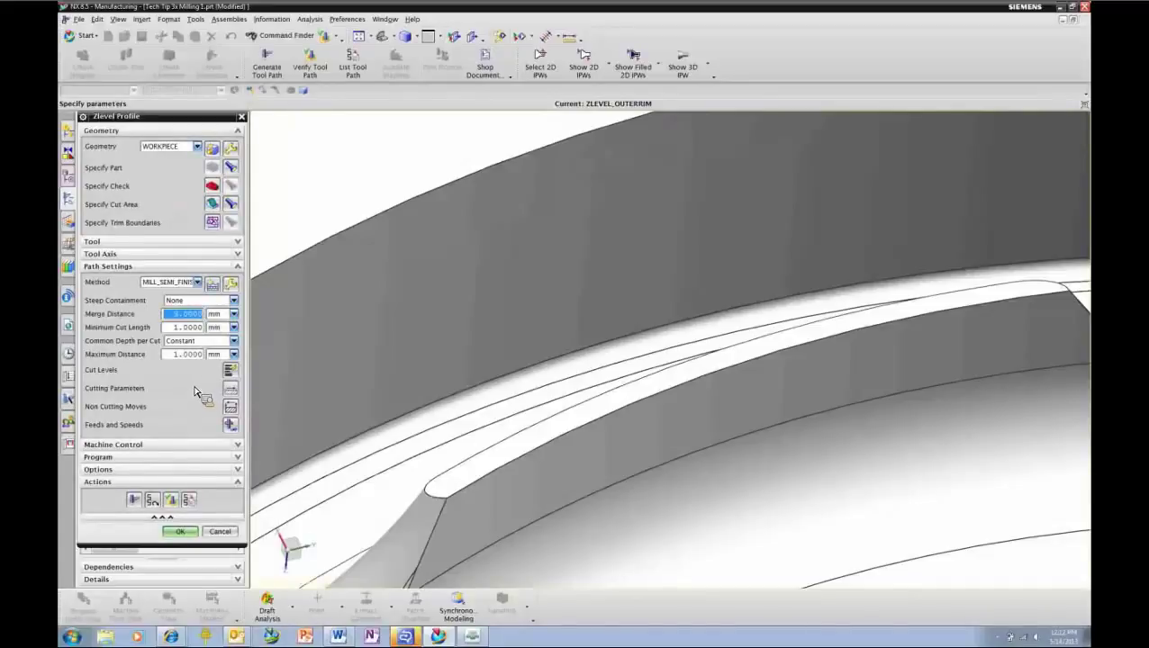
Confirm Level to Level uses Ramp on Part at a 2.000 ramp angle, and accept ZLEVEL_OUTERRIM
click(232, 389)
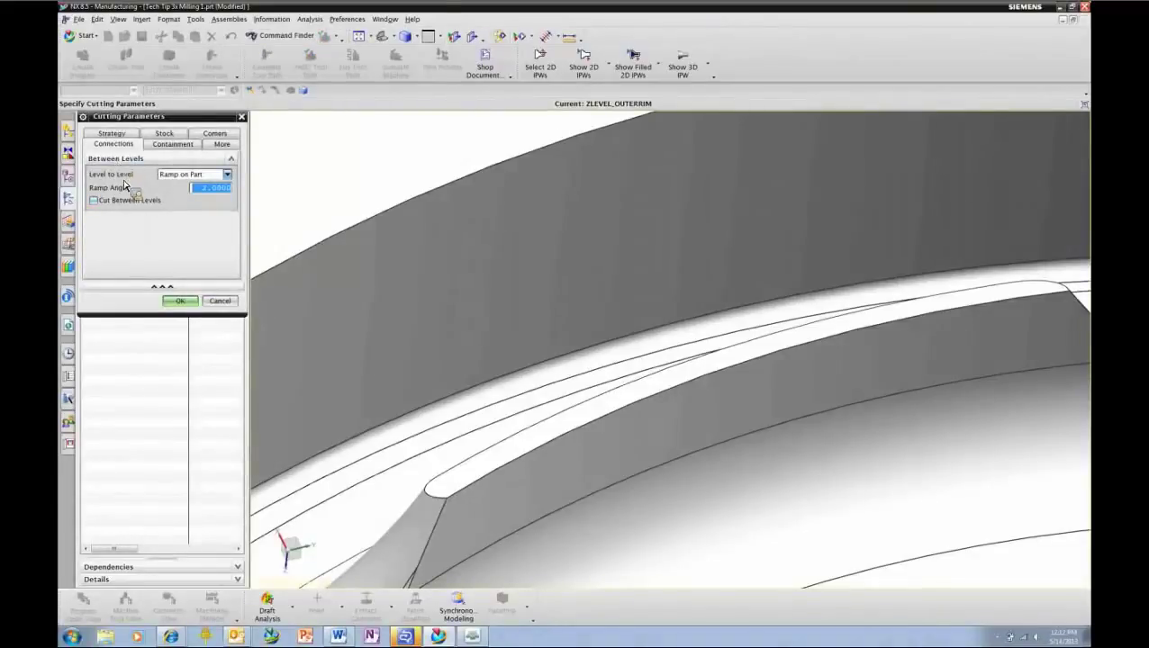
mouse_move(209, 182)
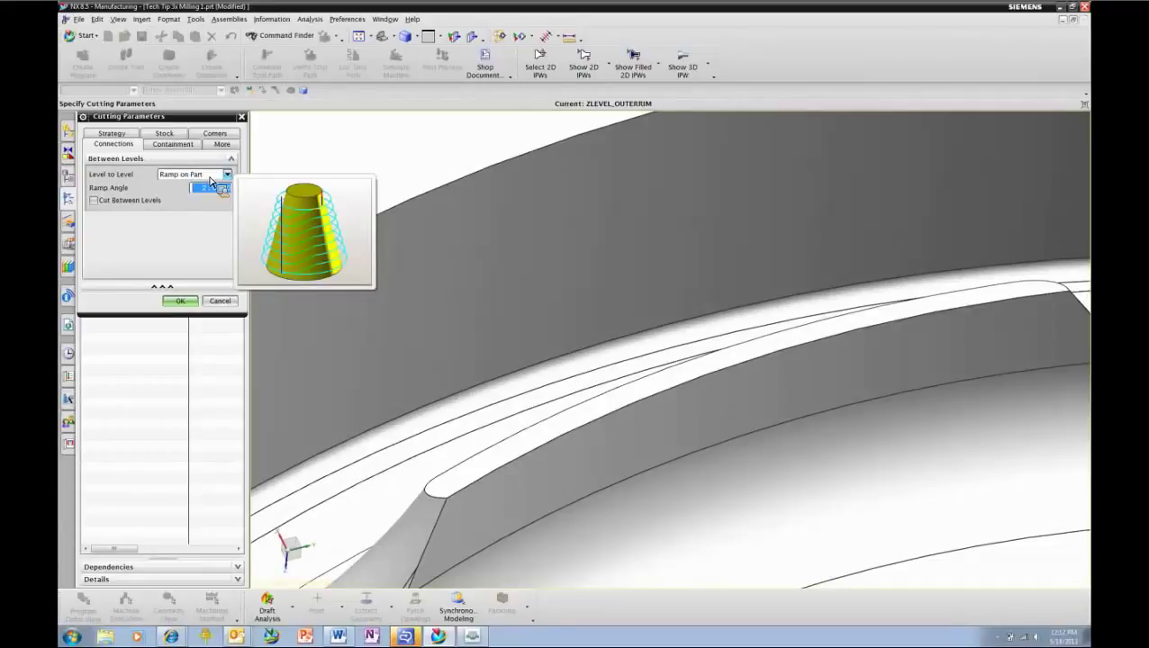
click(192, 302)
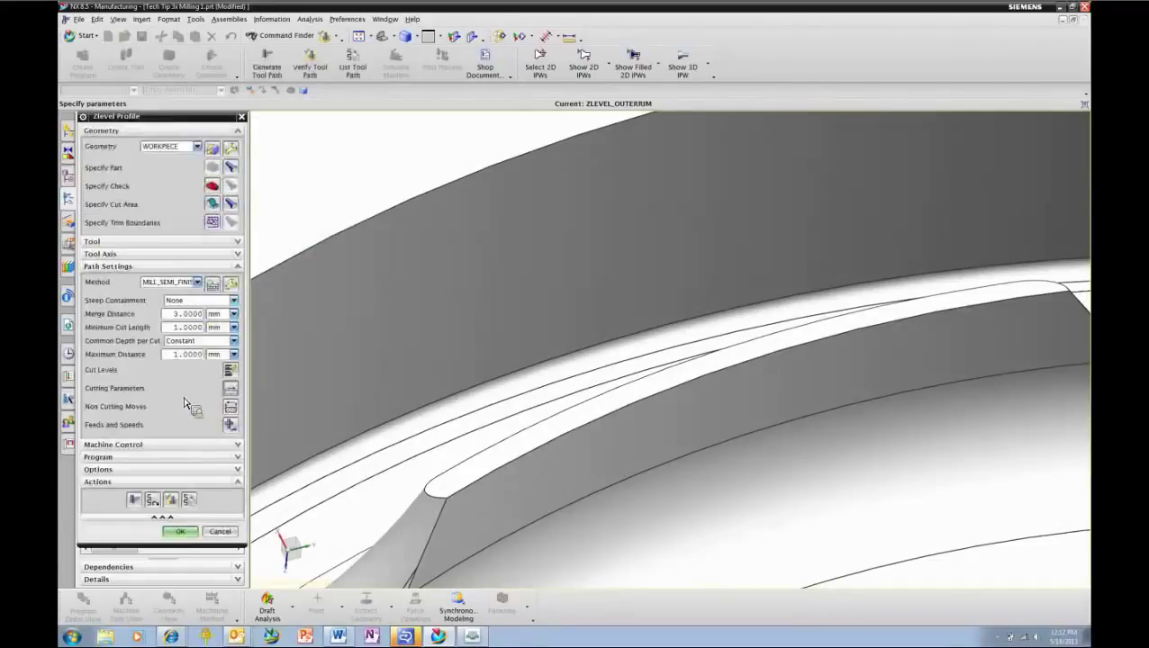
click(181, 533)
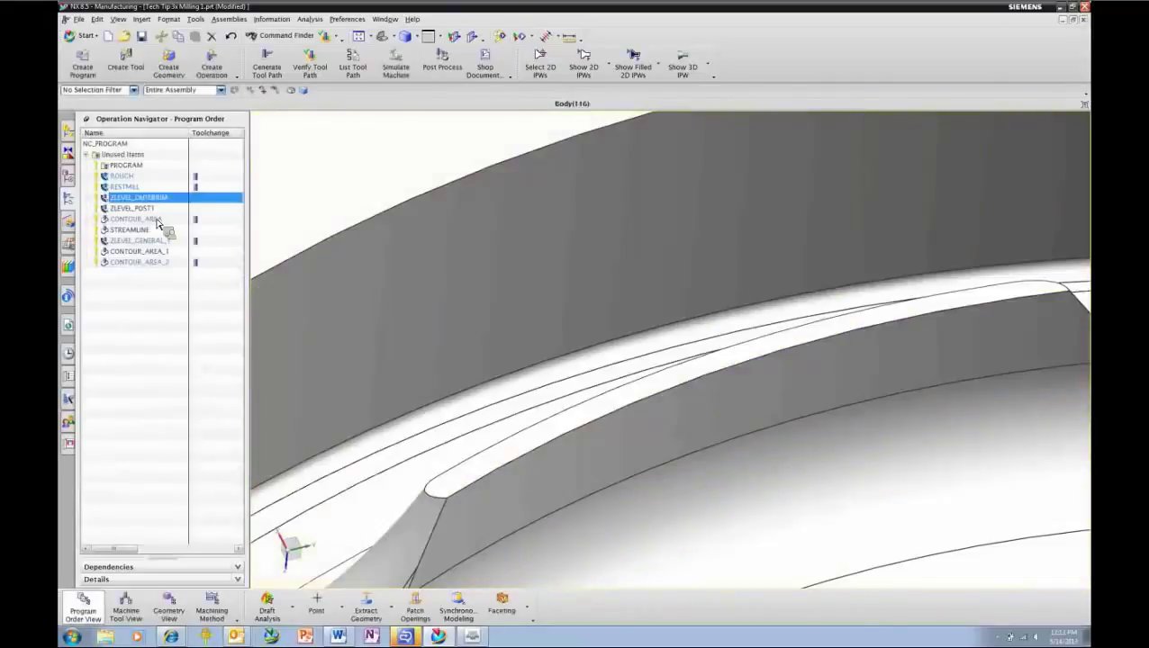
Select ZLEVEL_POST1 and zoom, pan and orbit onto its tool path around the centre post
drag(156, 223, 141, 214)
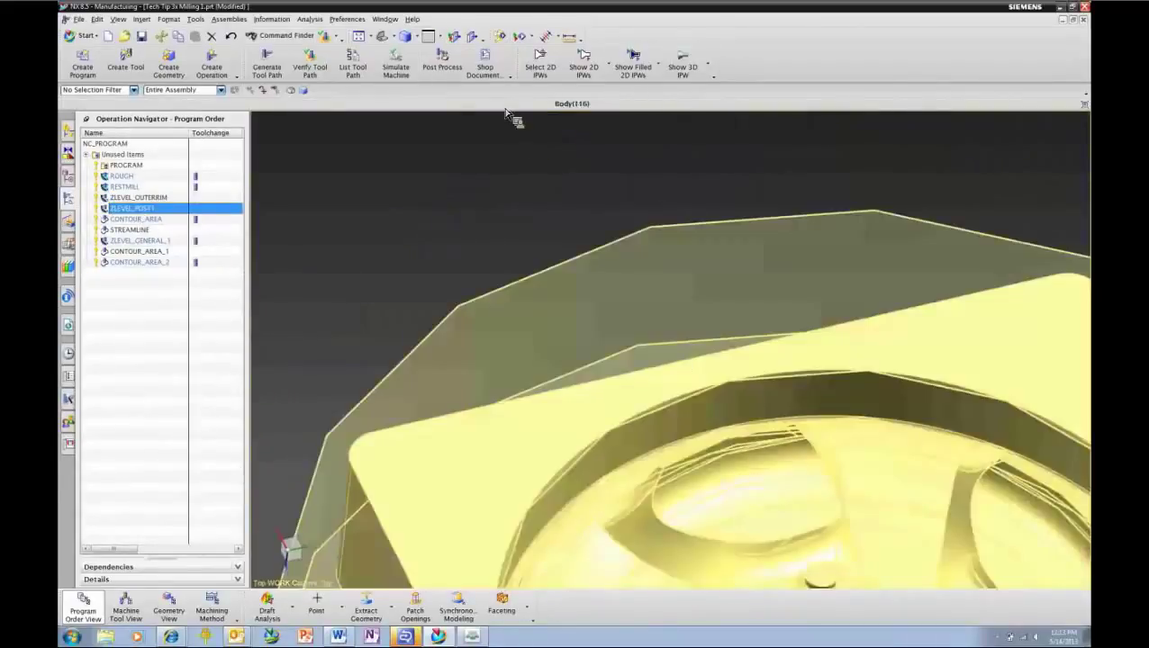
key(Escape)
right_click(514, 54)
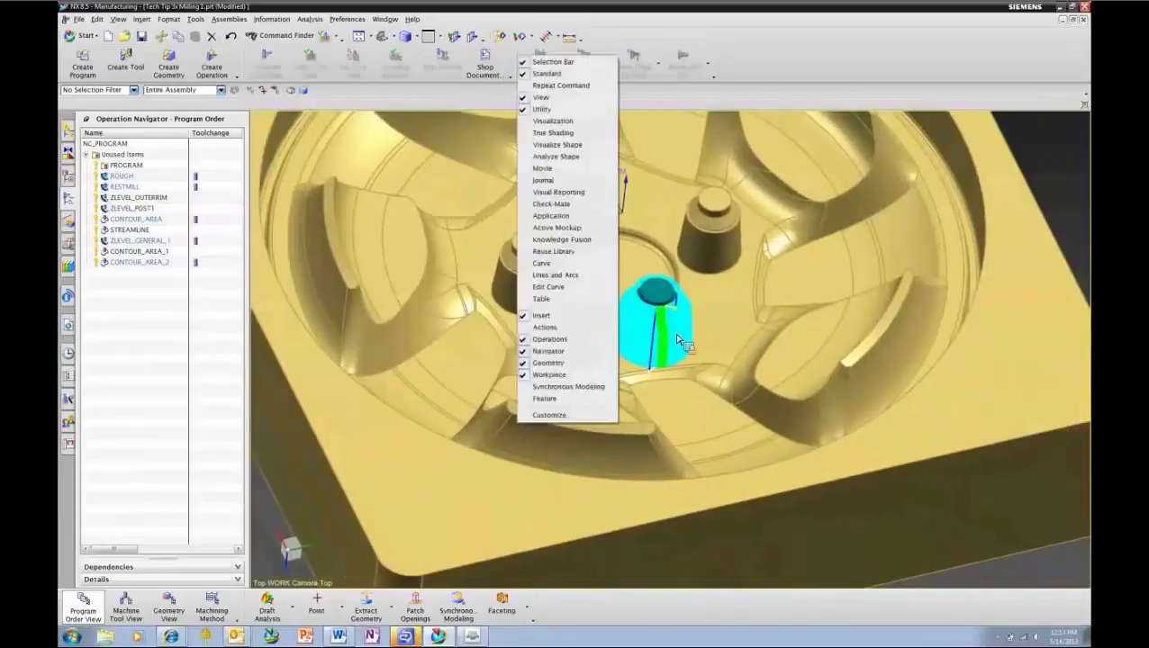
click(671, 324)
scroll(621, 293, up, 5)
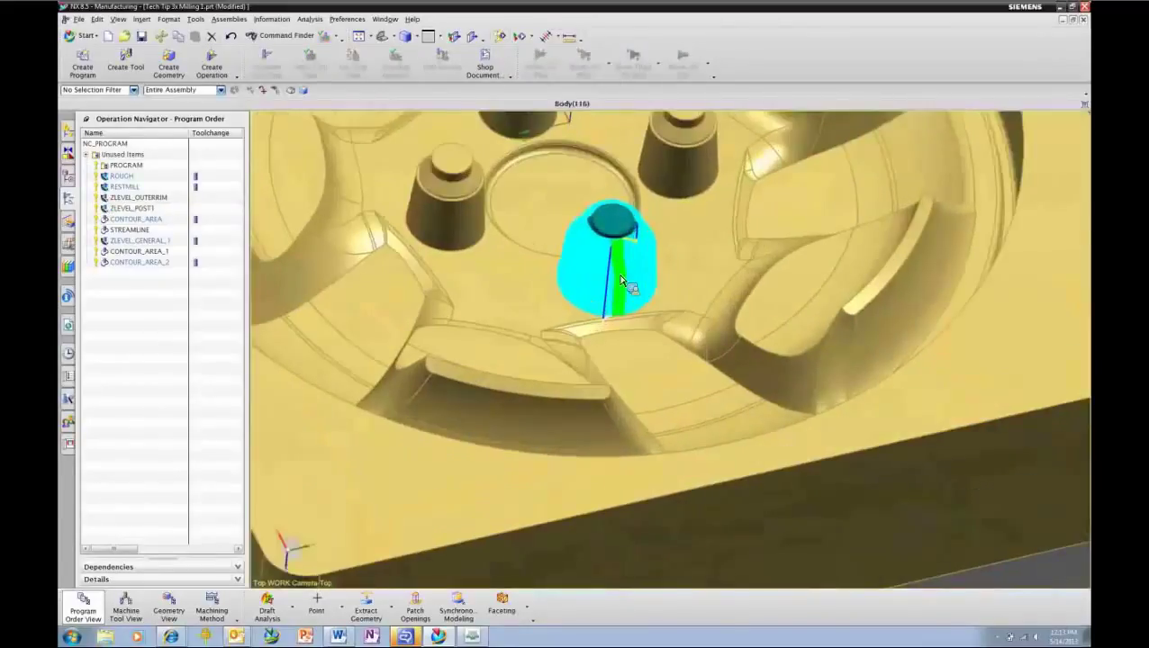
scroll(619, 293, up, 2)
shift+middle_drag(618, 296, 627, 362)
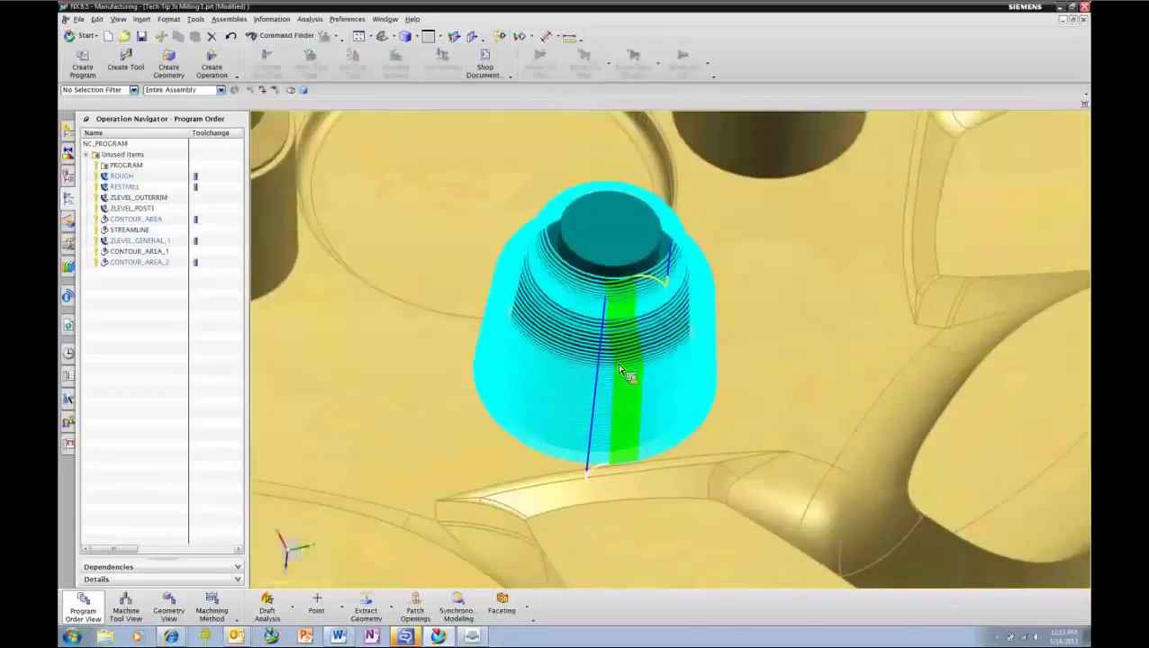
scroll(628, 362, up, 4)
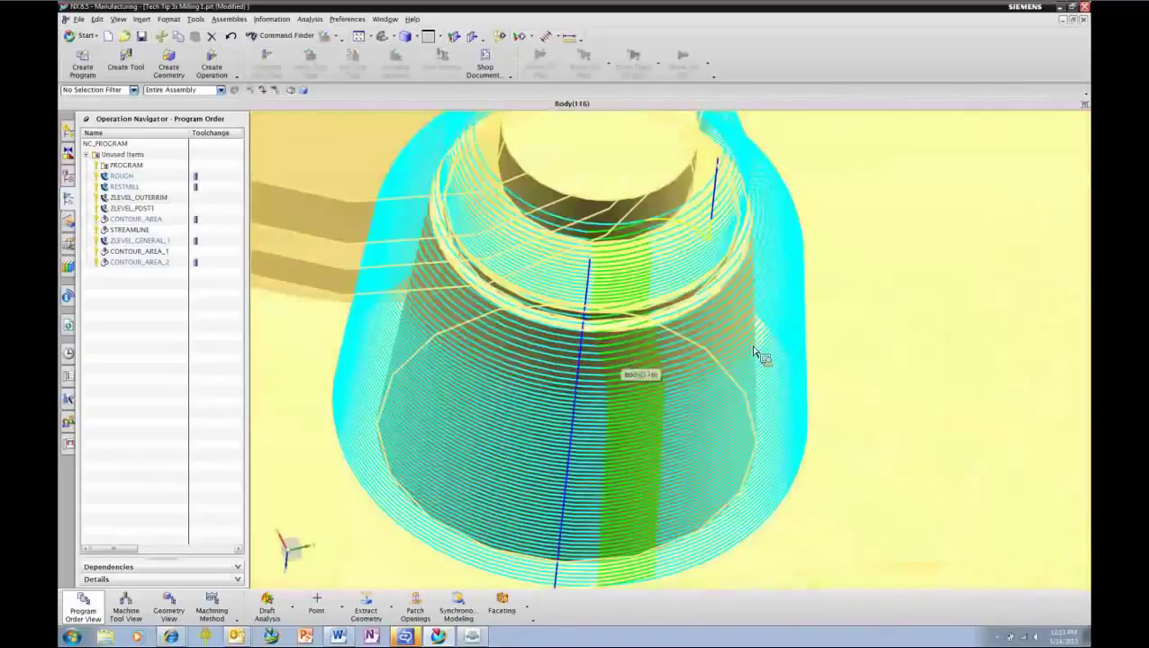
mouse_move(754, 351)
middle_down()
mouse_move(680, 367)
mouse_move(669, 356)
mouse_move(751, 336)
middle_up()
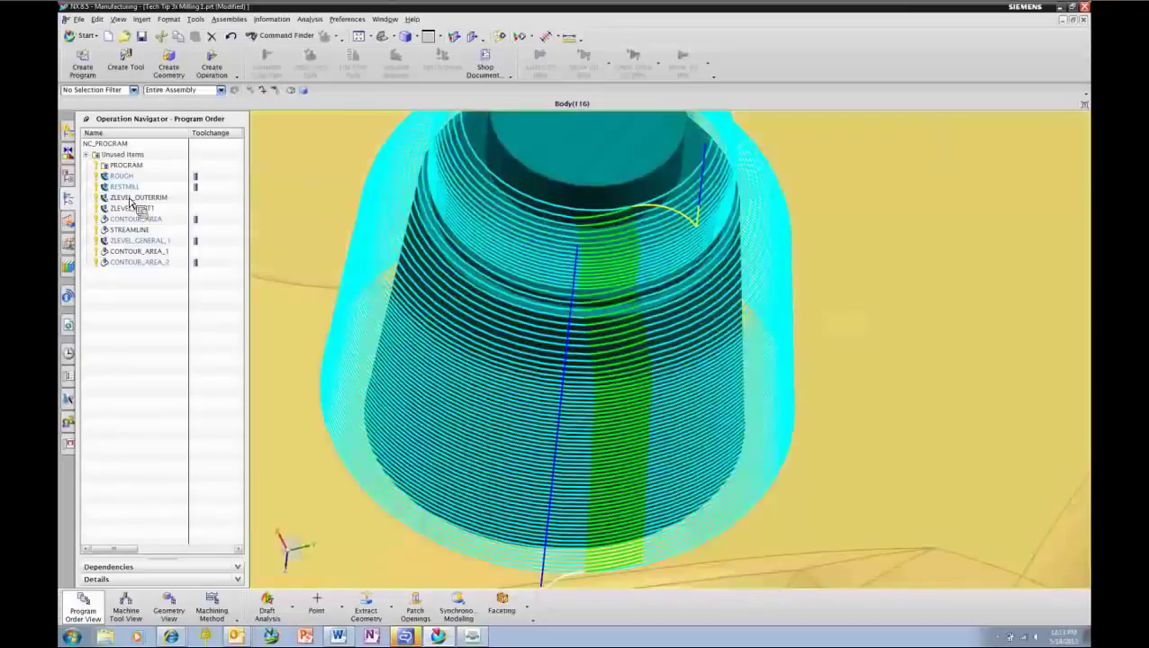
Set ZLEVEL_POST1's Connections ramp angle to 2 and accept the Zlevel Profile settings
double_click(132, 208)
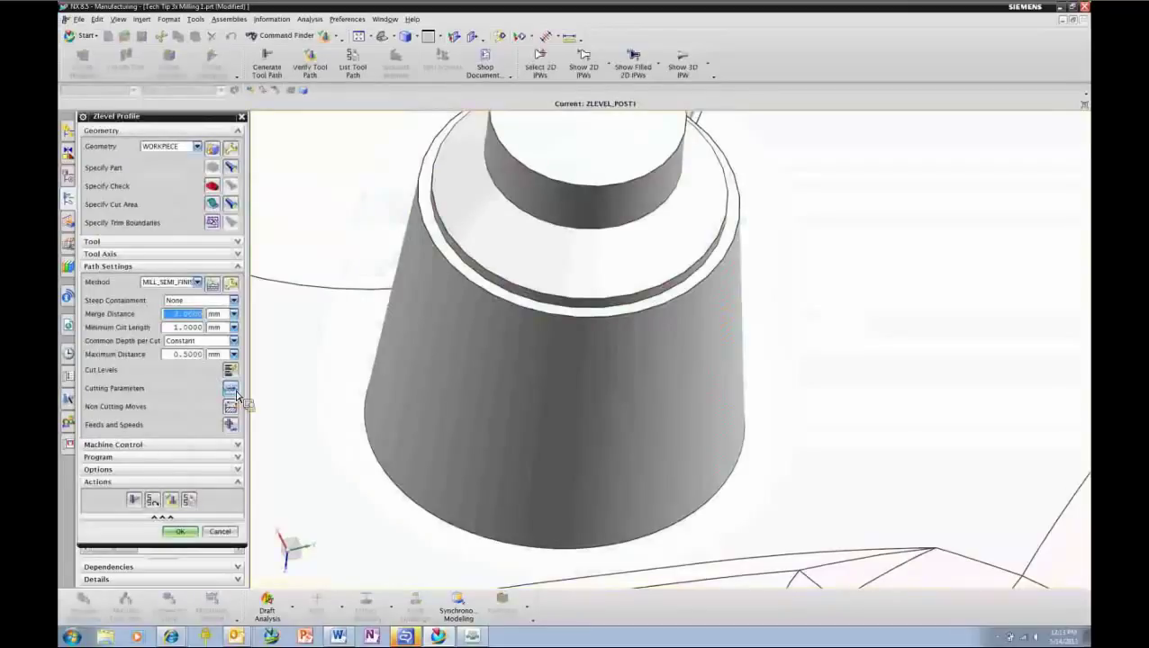
click(233, 393)
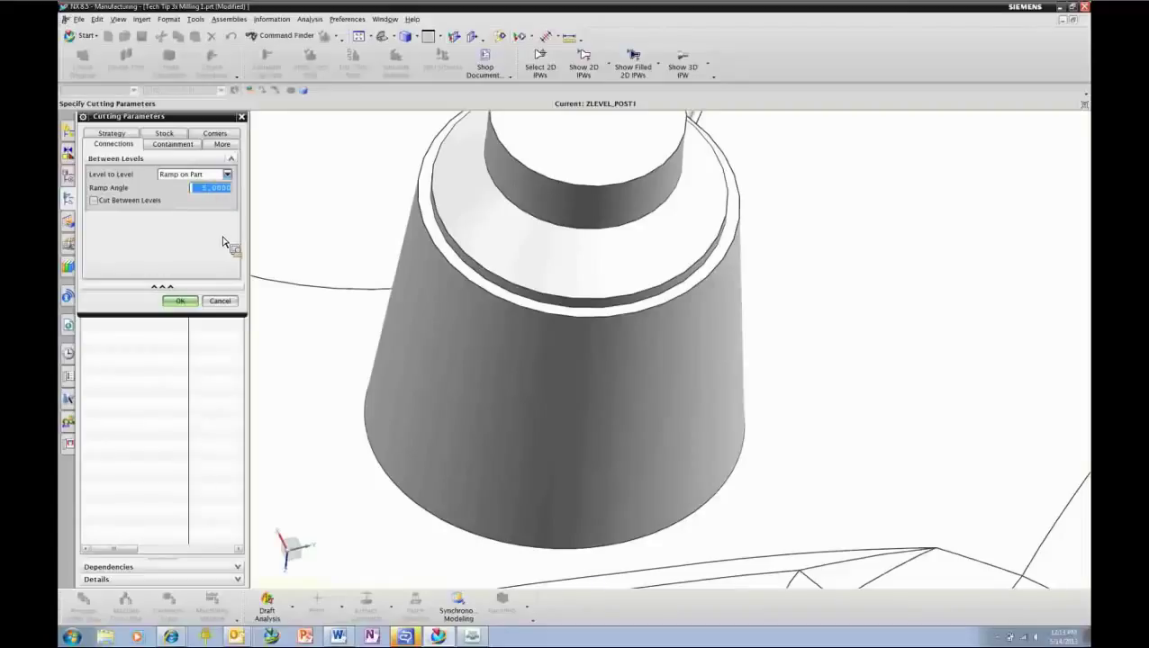
text(2)
click(188, 302)
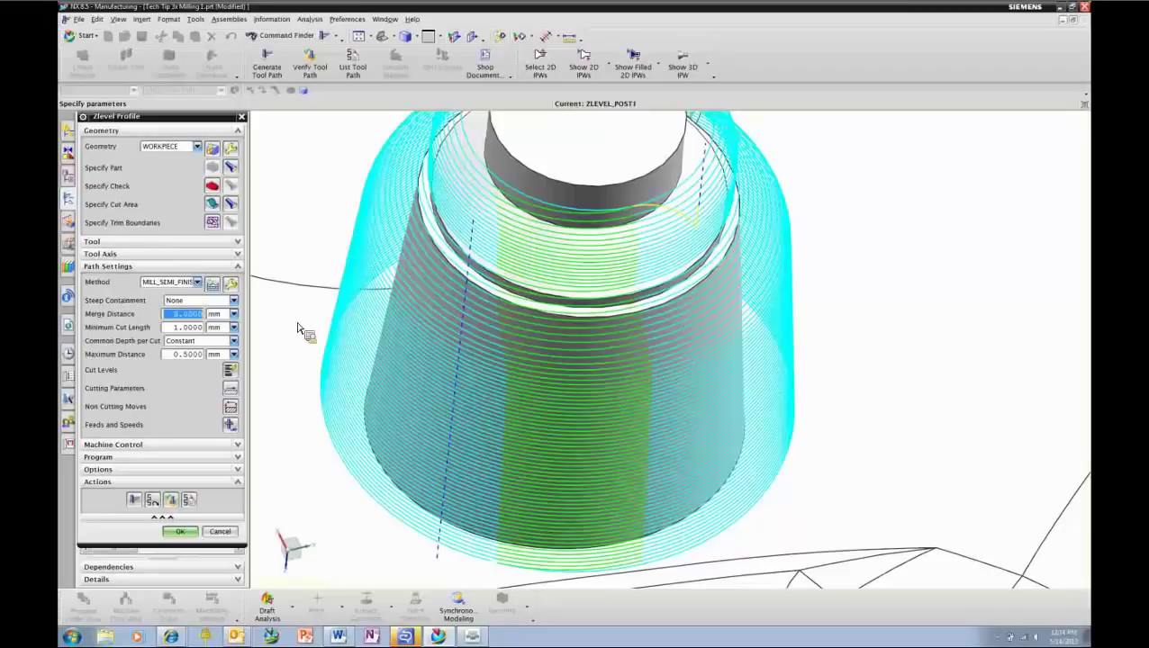
click(189, 532)
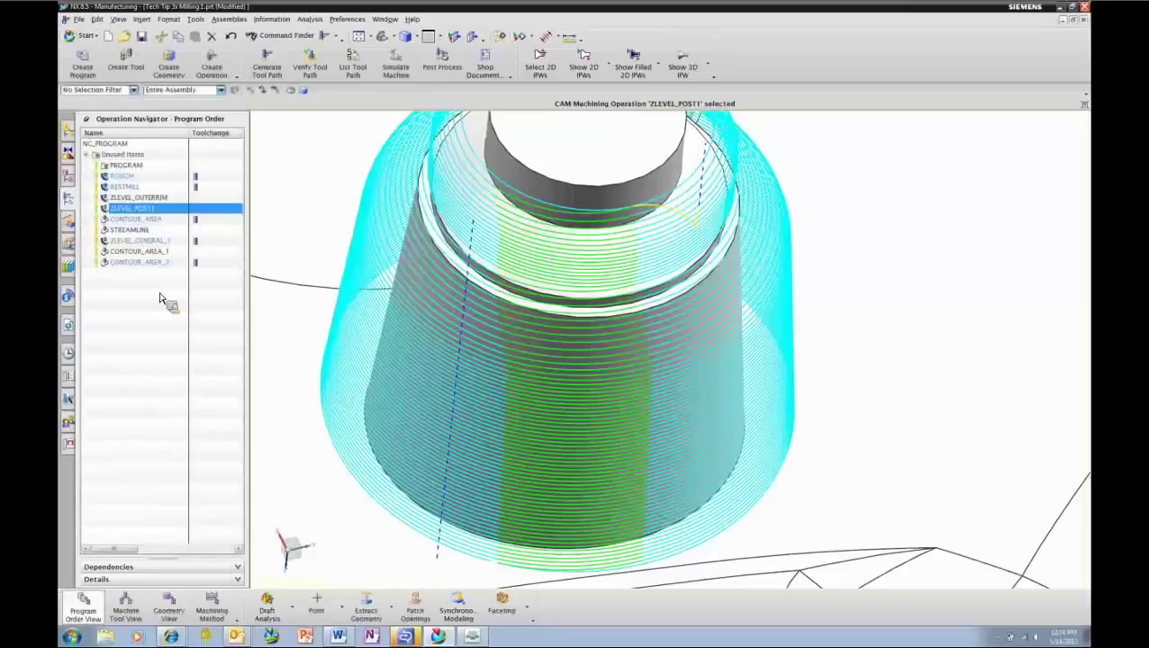
Fit the wheel mold, show CONTOUR_AREA's toolpath, and zoom and tilt onto the central recess
scroll(626, 423, down, 4)
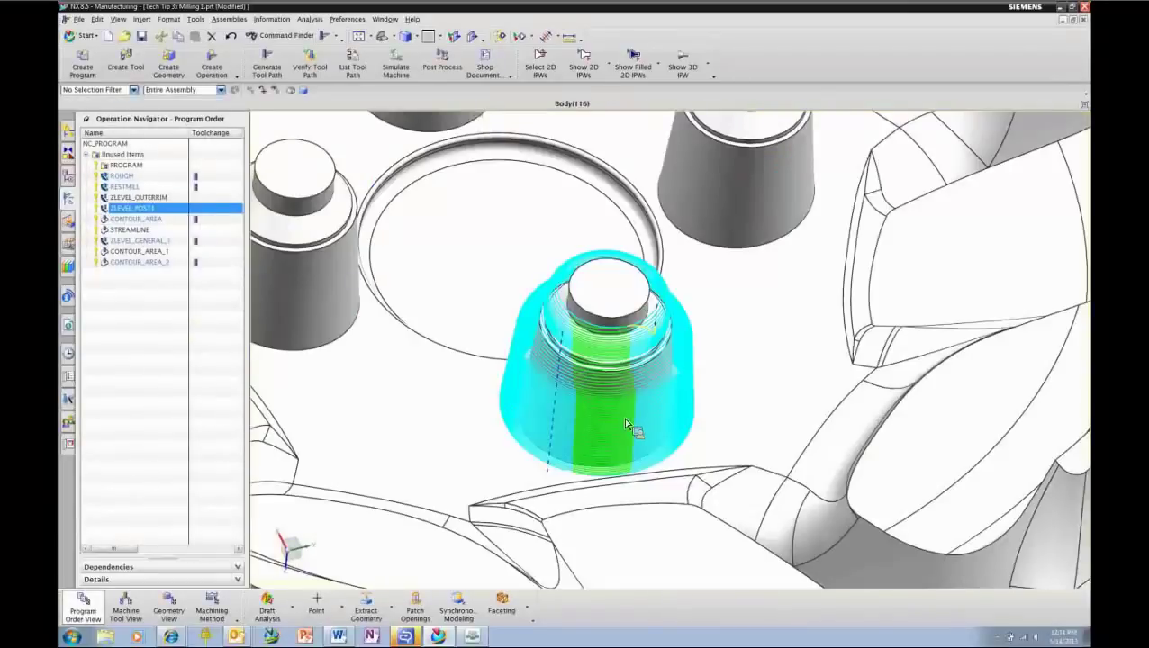
scroll(620, 417, down, 2)
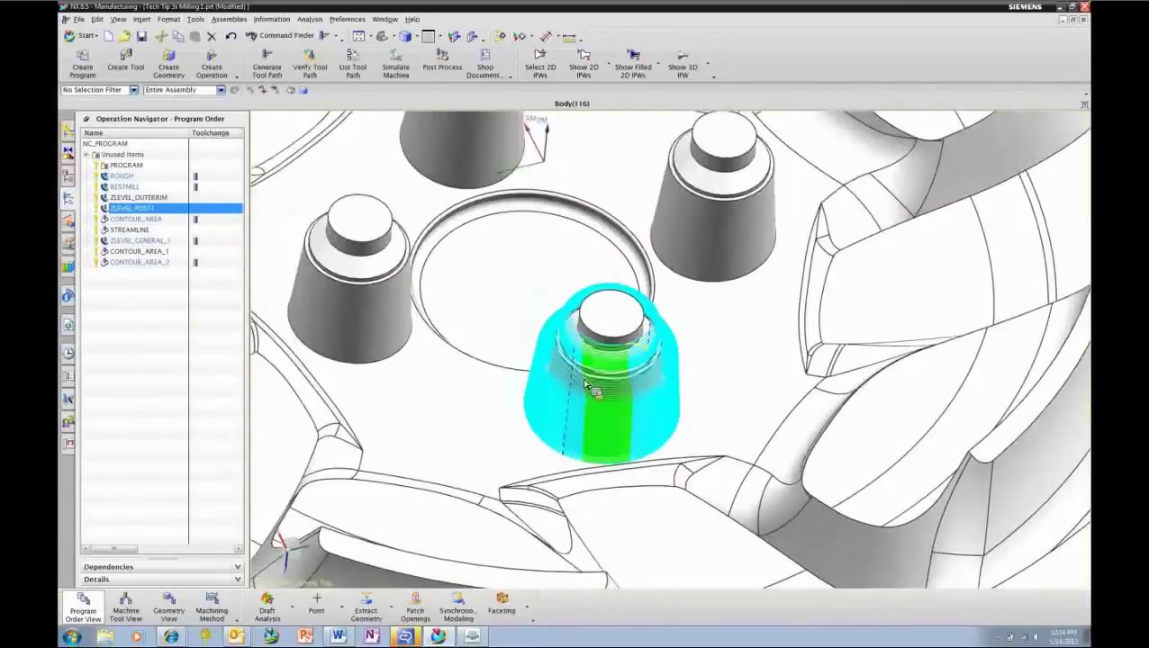
scroll(585, 380, down, 5)
key(Escape)
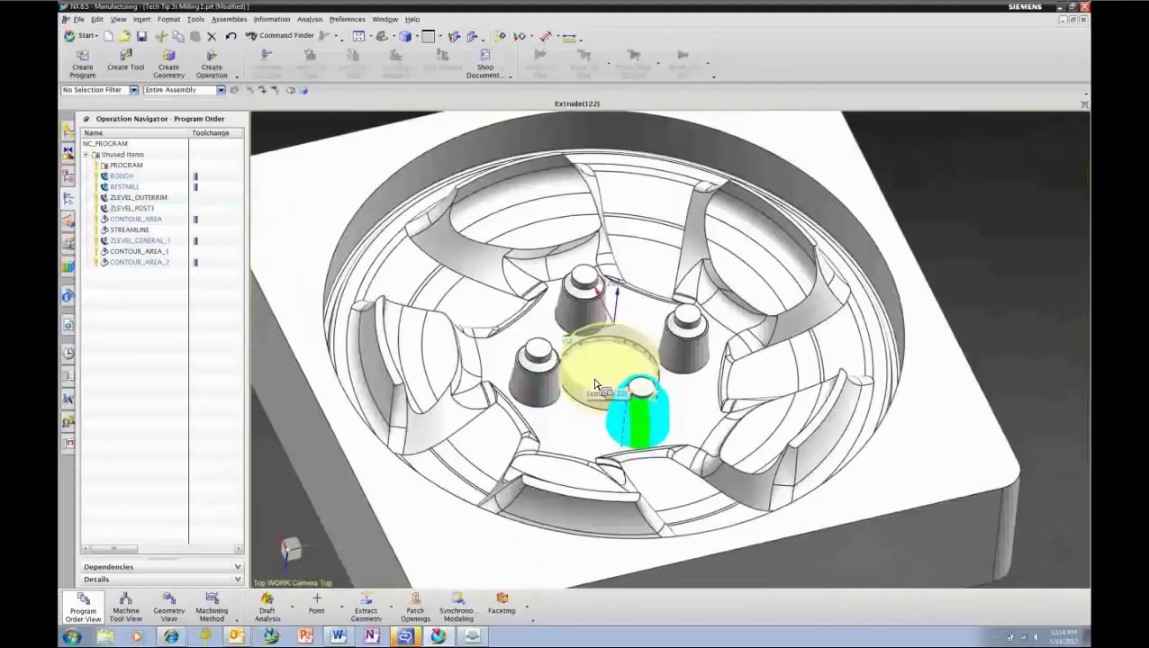
scroll(594, 384, up, 2)
scroll(594, 384, up, 1)
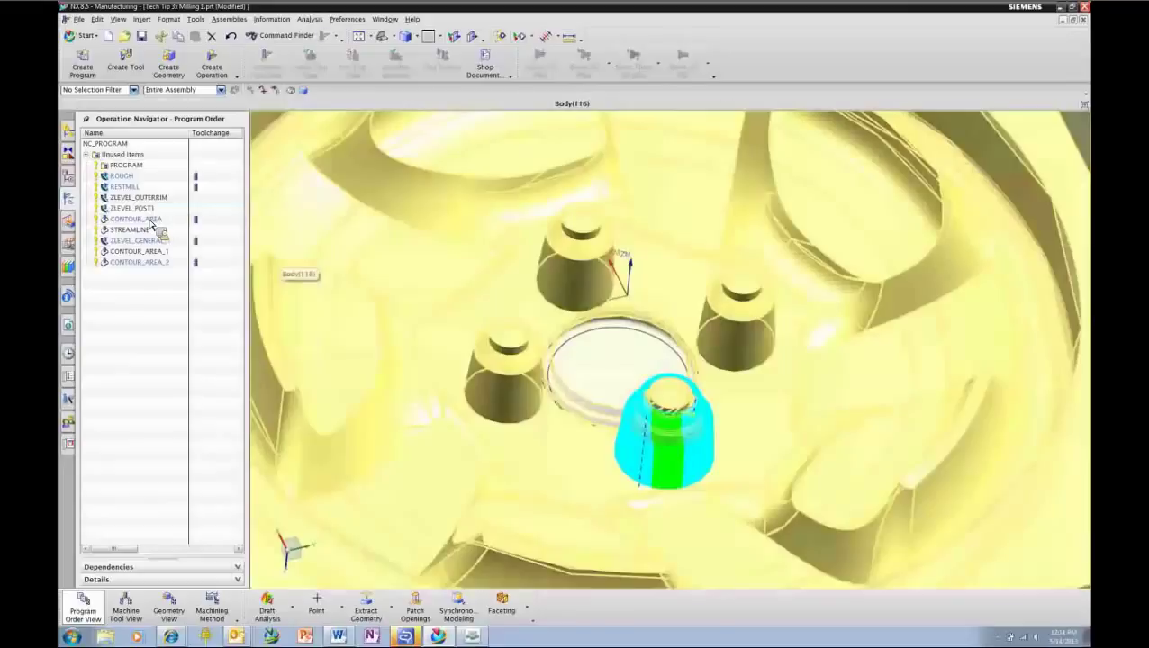
click(150, 220)
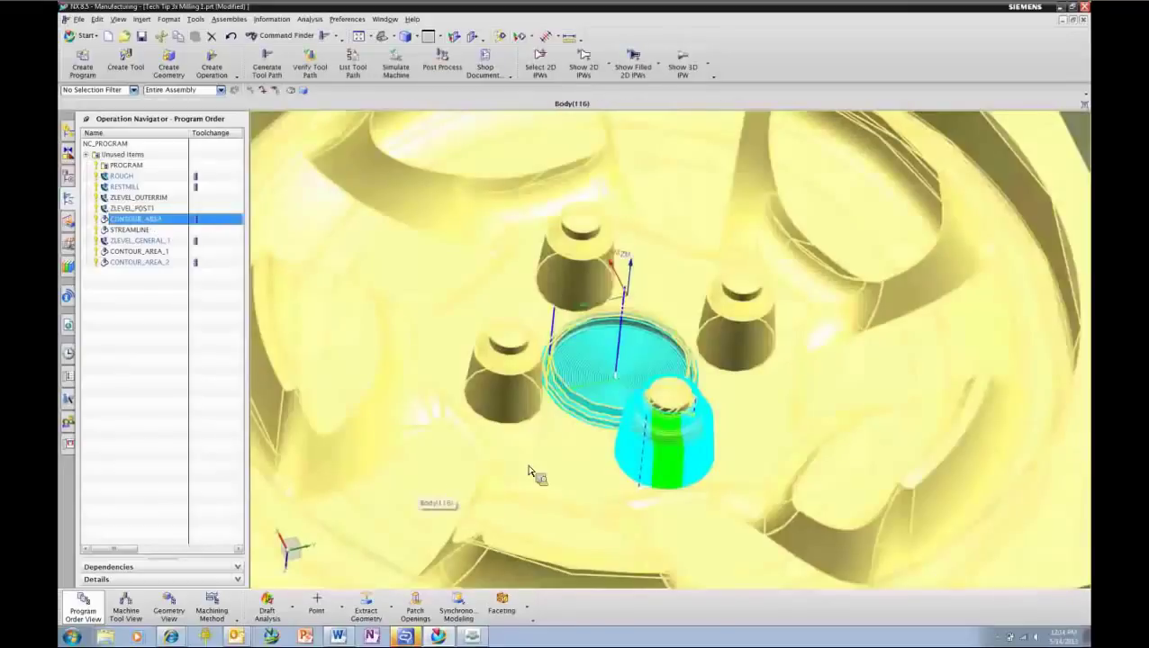
scroll(597, 431, up, 2)
scroll(594, 423, up, 2)
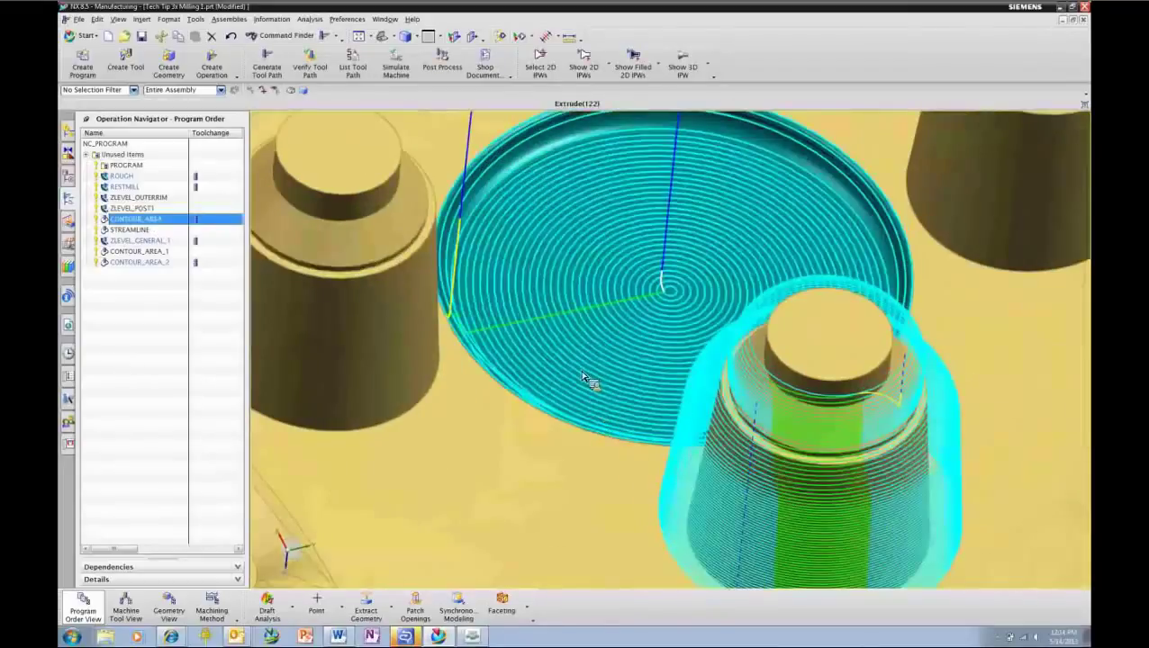
middle_drag(475, 445, 478, 442)
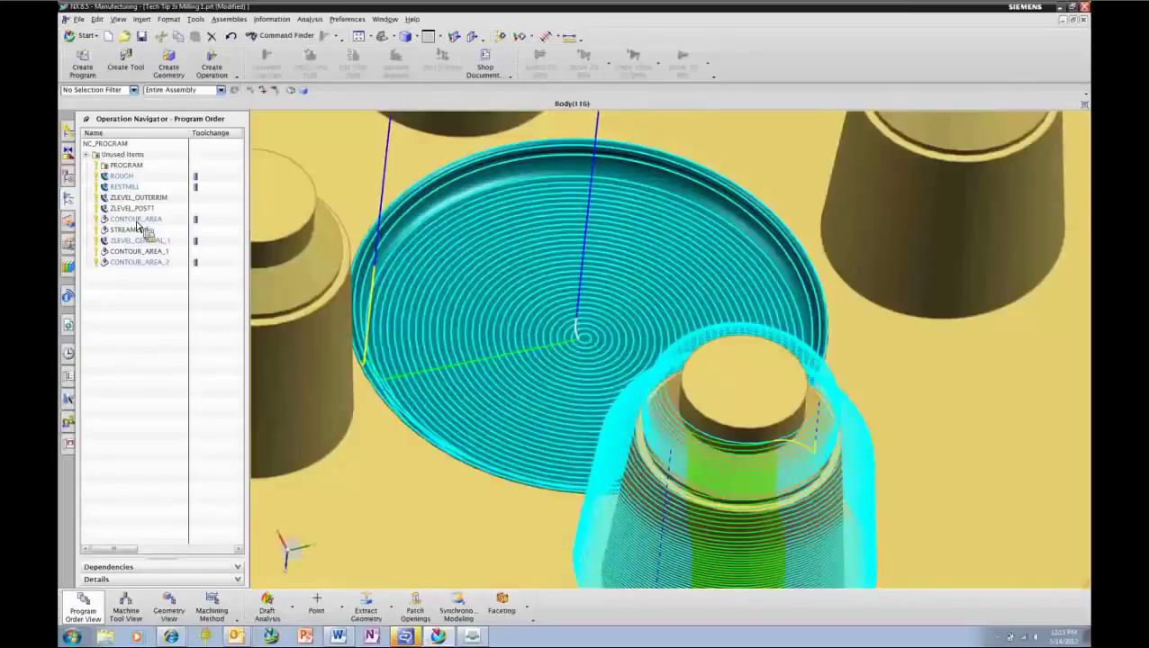
Set CONTOUR_AREA's Area Milling drive Stepover Applied to On Part and accept the drive settings
double_click(138, 221)
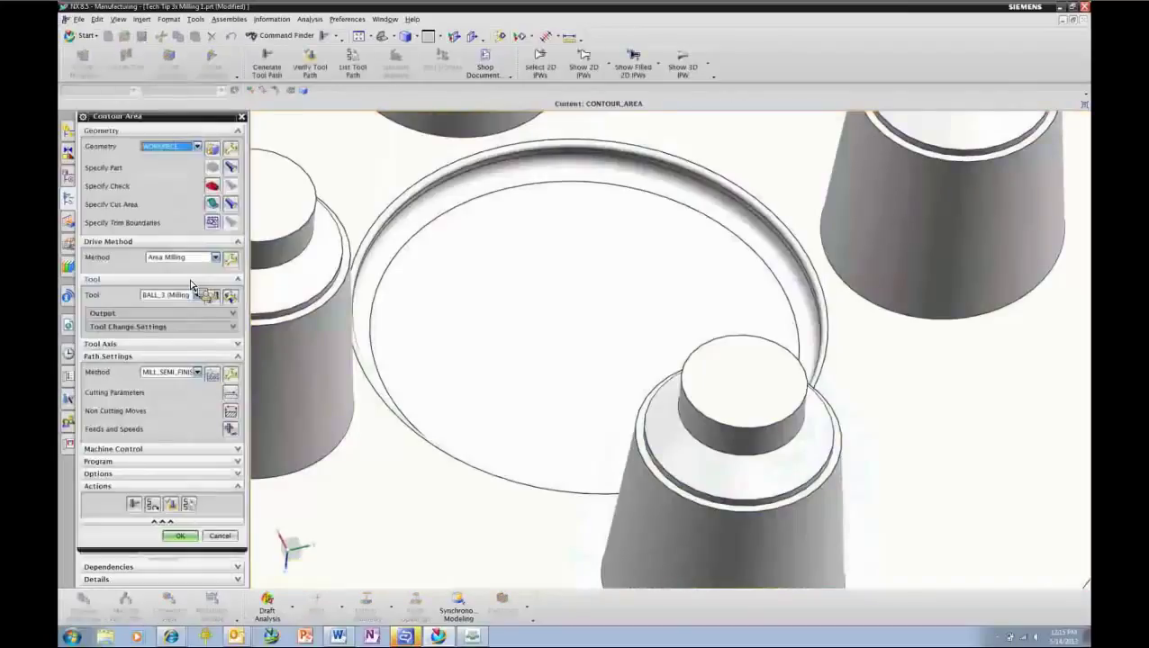
click(232, 260)
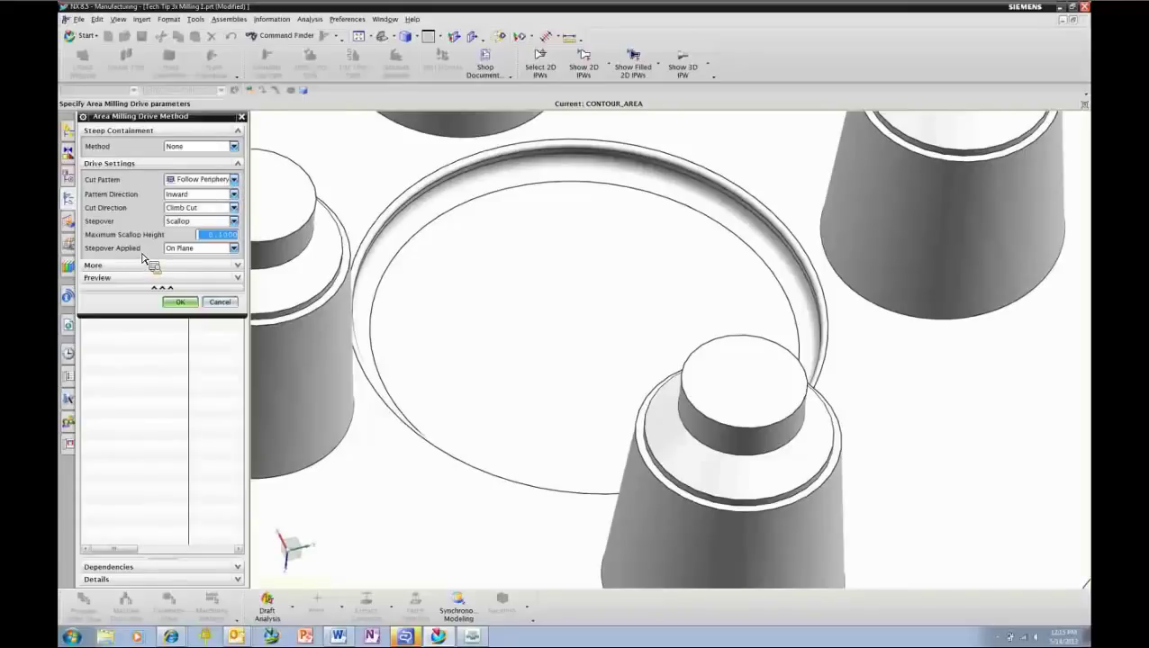
click(205, 252)
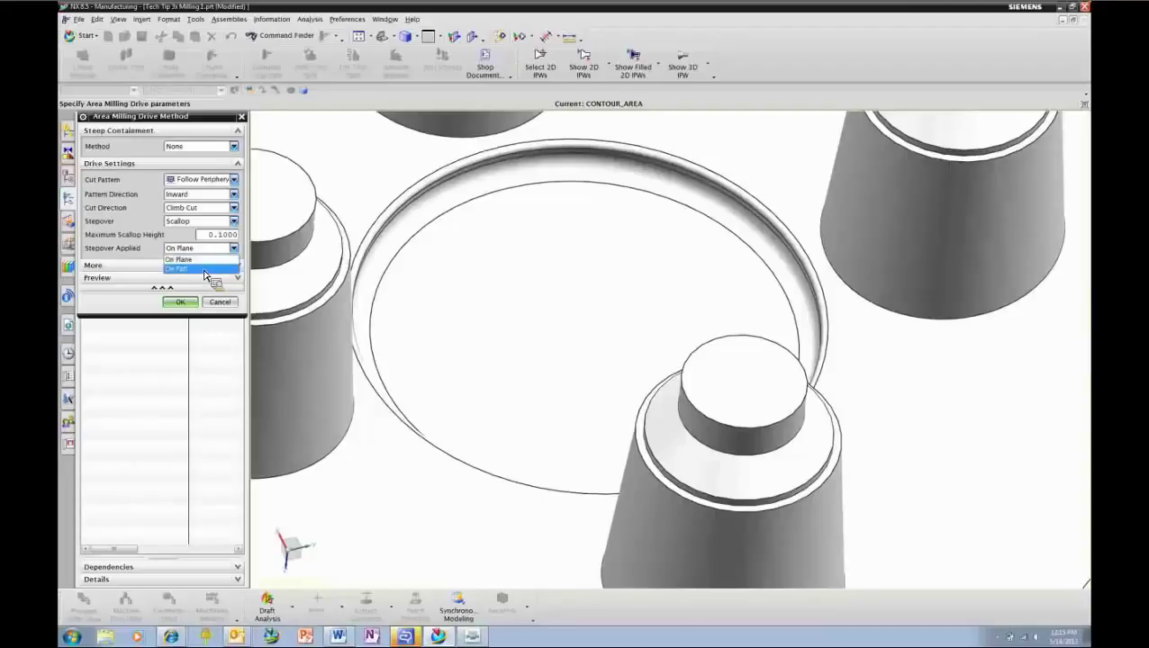
click(204, 269)
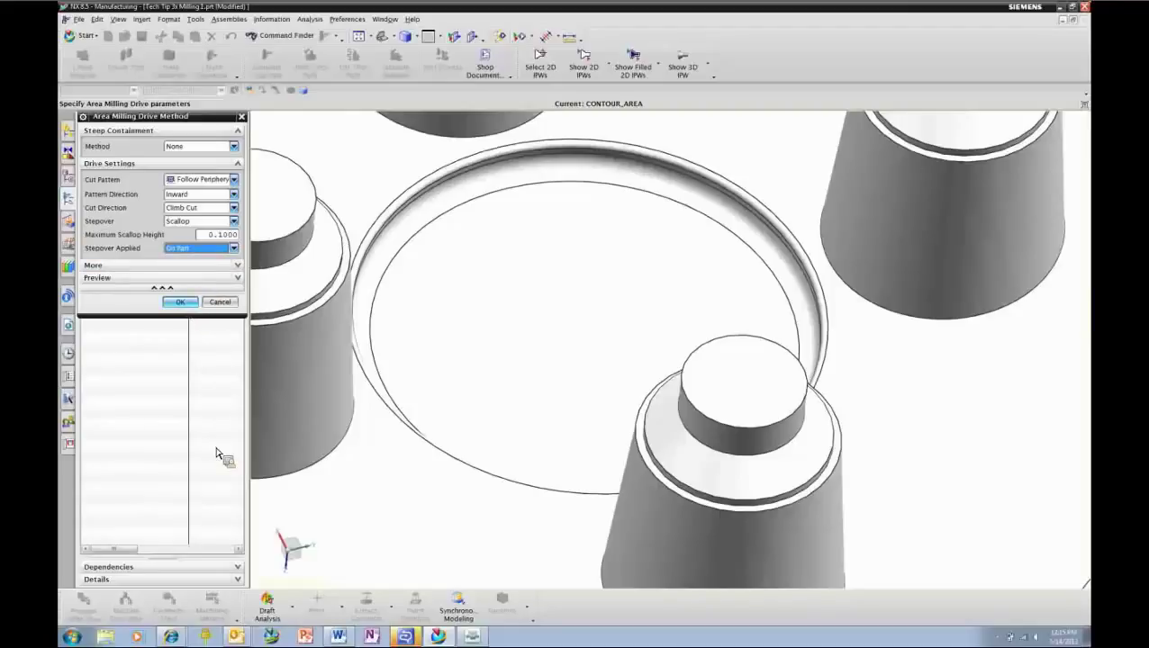
key(Return)
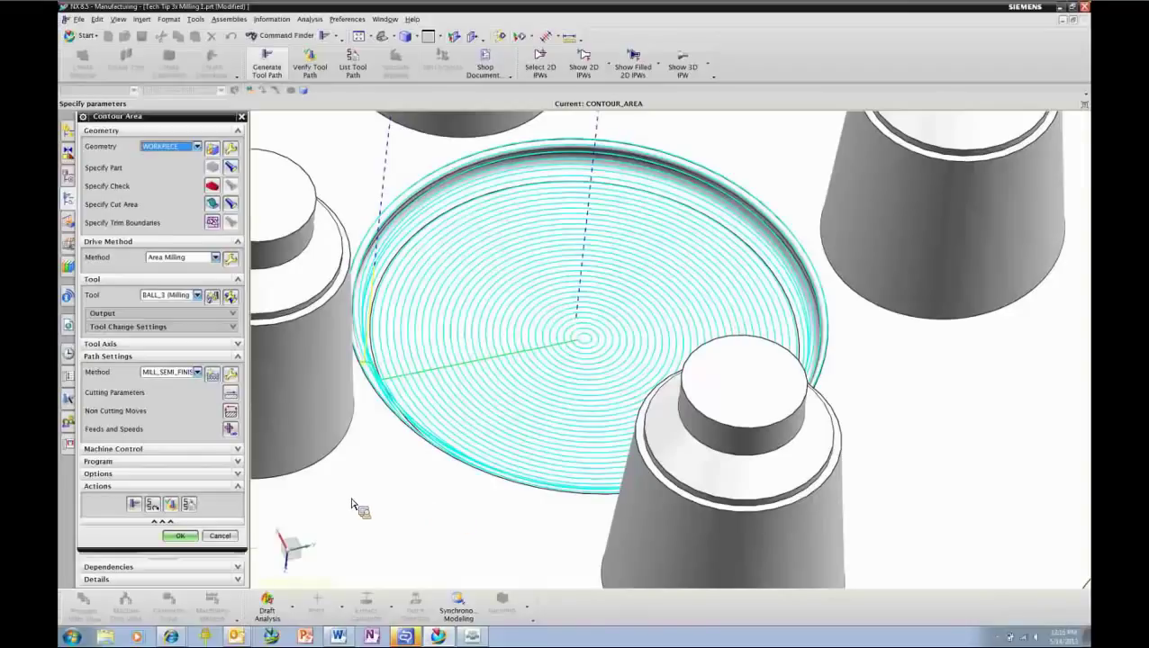
Accept and close the regenerated CONTOUR_AREA operation
click(190, 537)
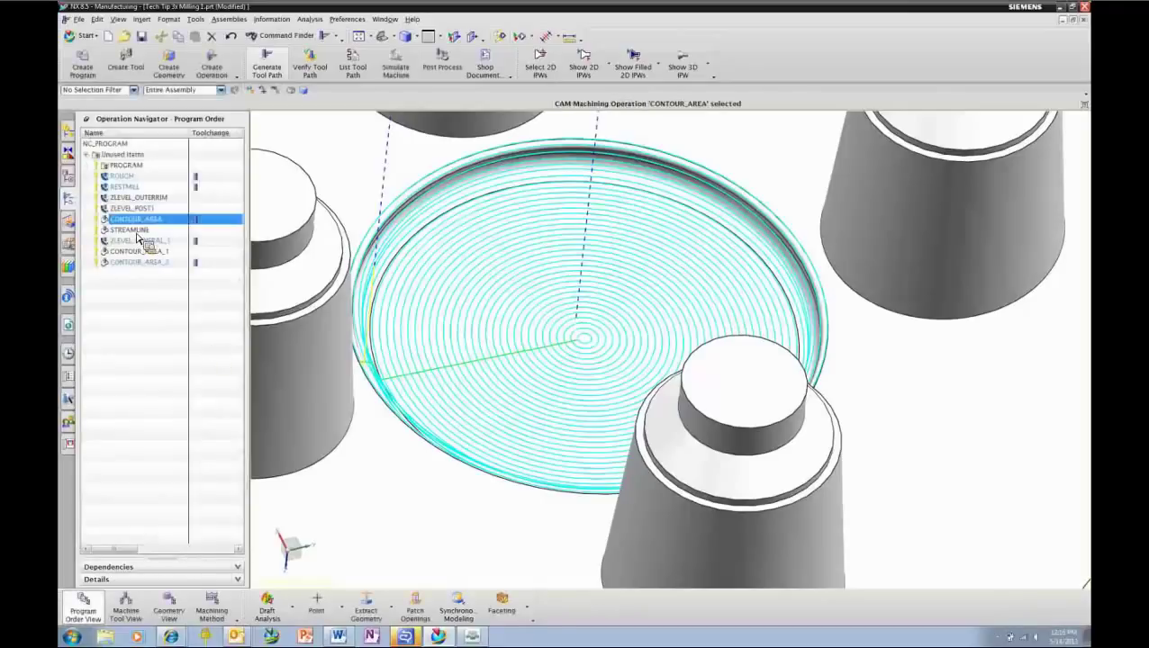
Show the STREAMLINE spiral toolpath and open the Streamline operation dialog
click(131, 230)
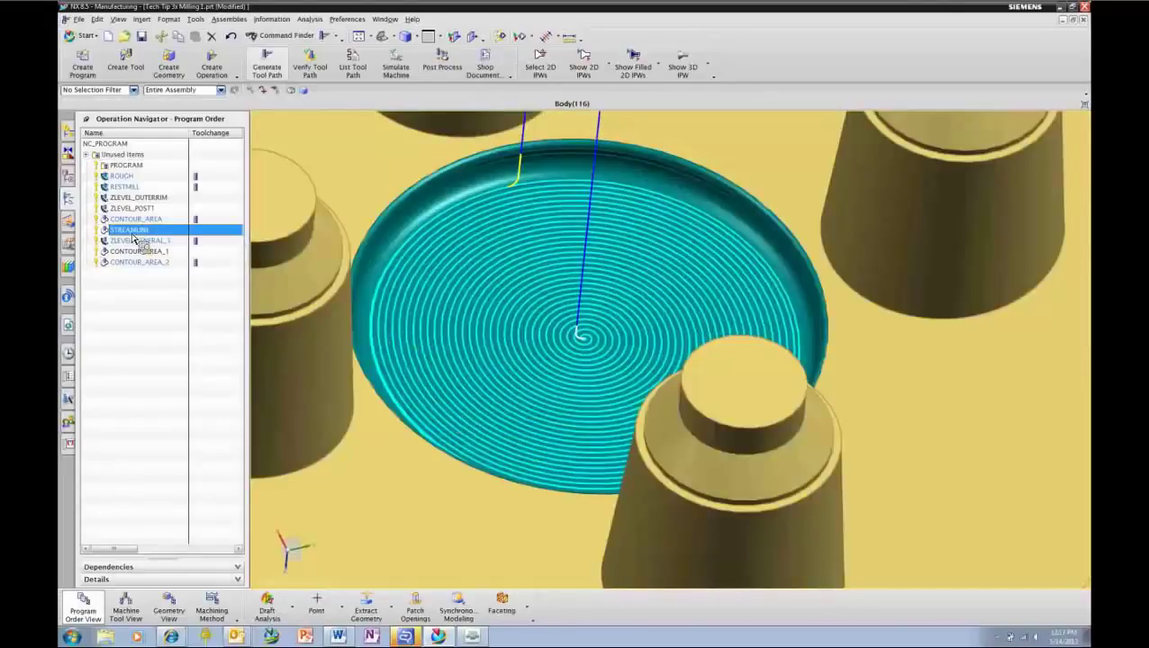
click(133, 231)
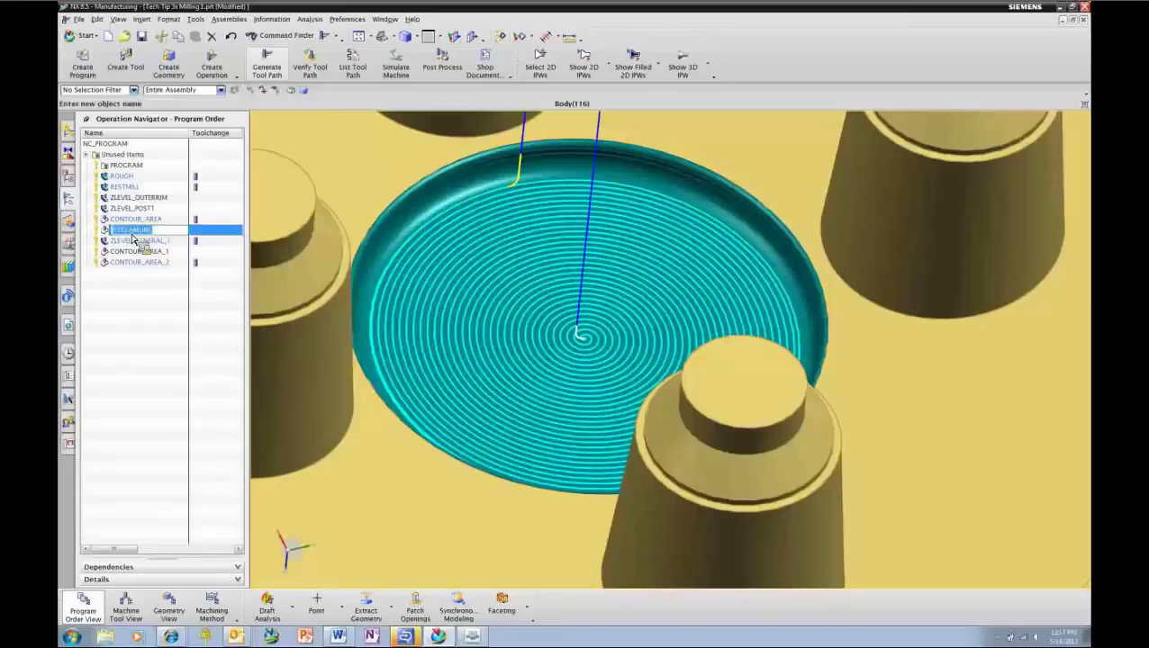
key(Return)
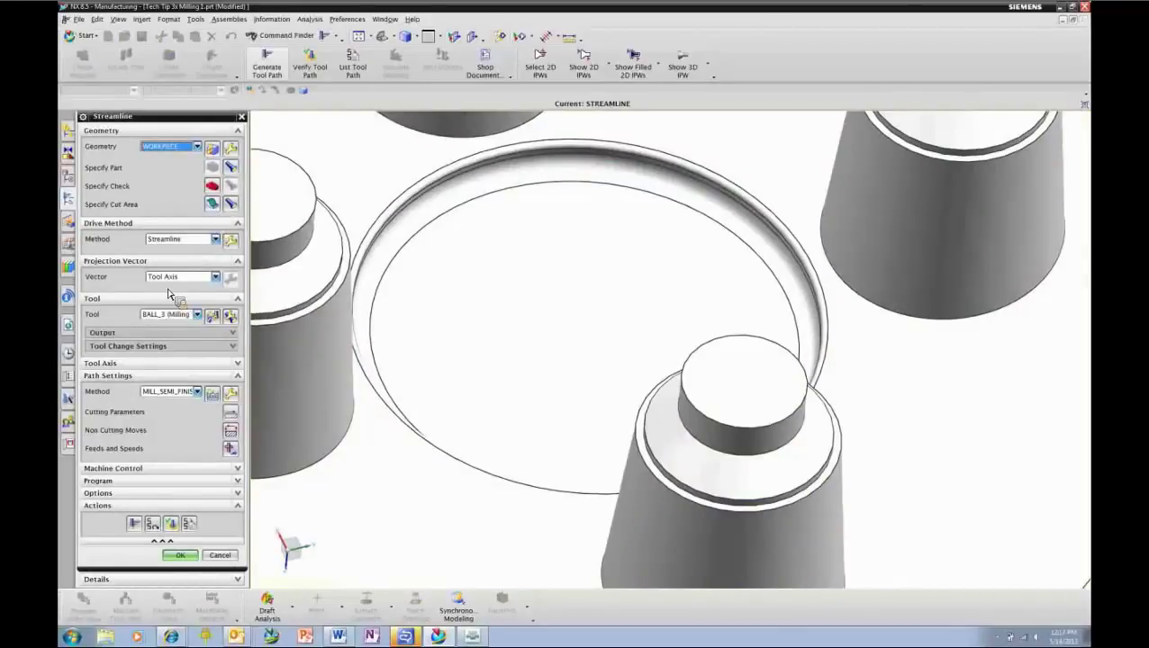
Replace both streamline flow curves with the recess's circular blend edge and add a second flow curve set
click(232, 241)
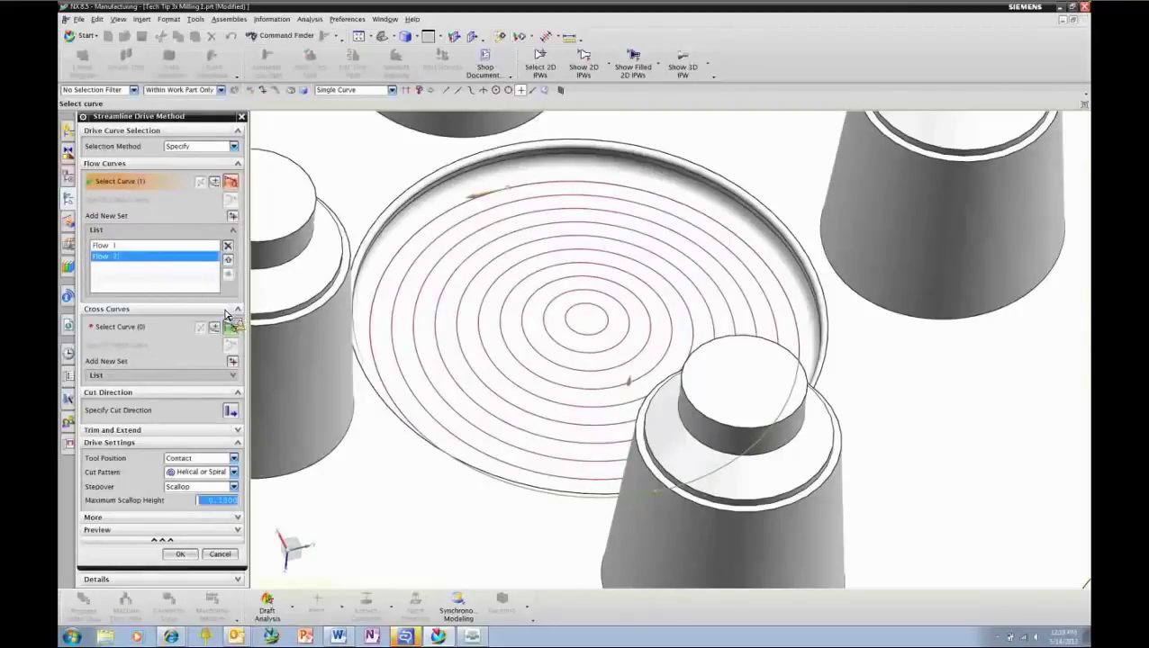
click(122, 246)
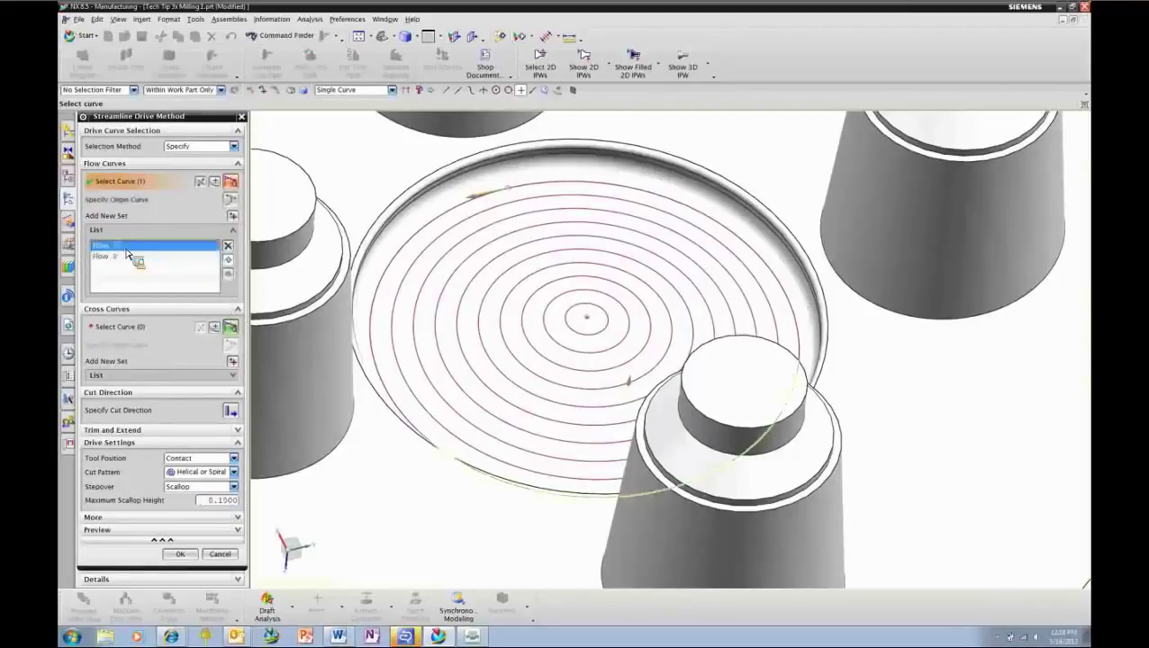
click(229, 248)
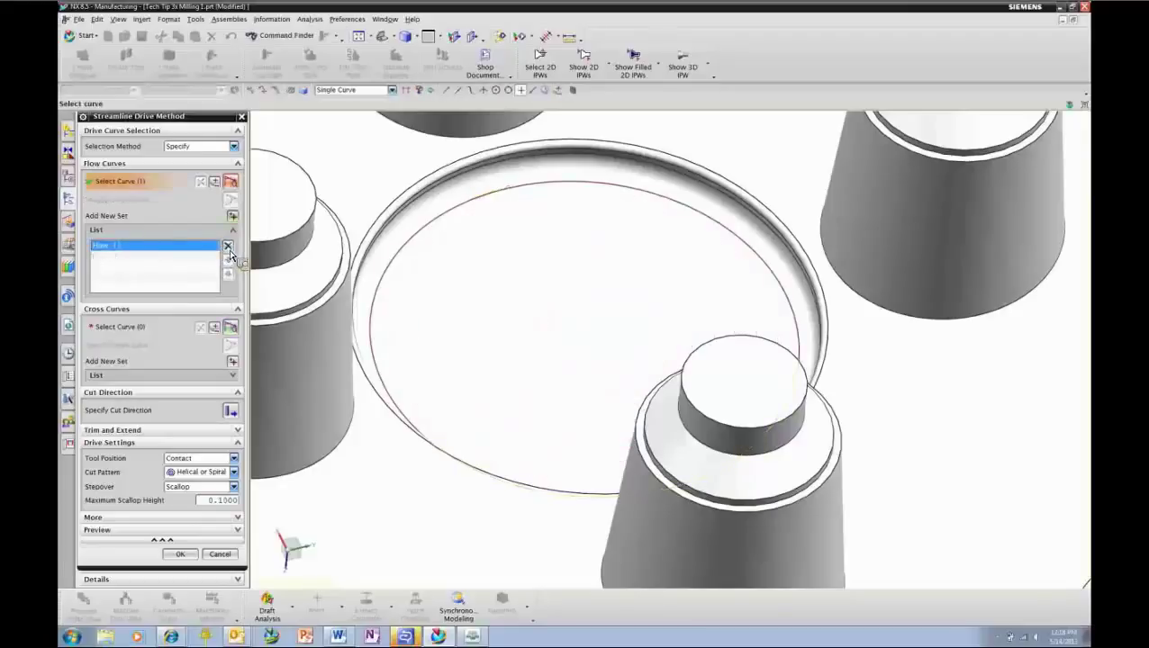
click(228, 247)
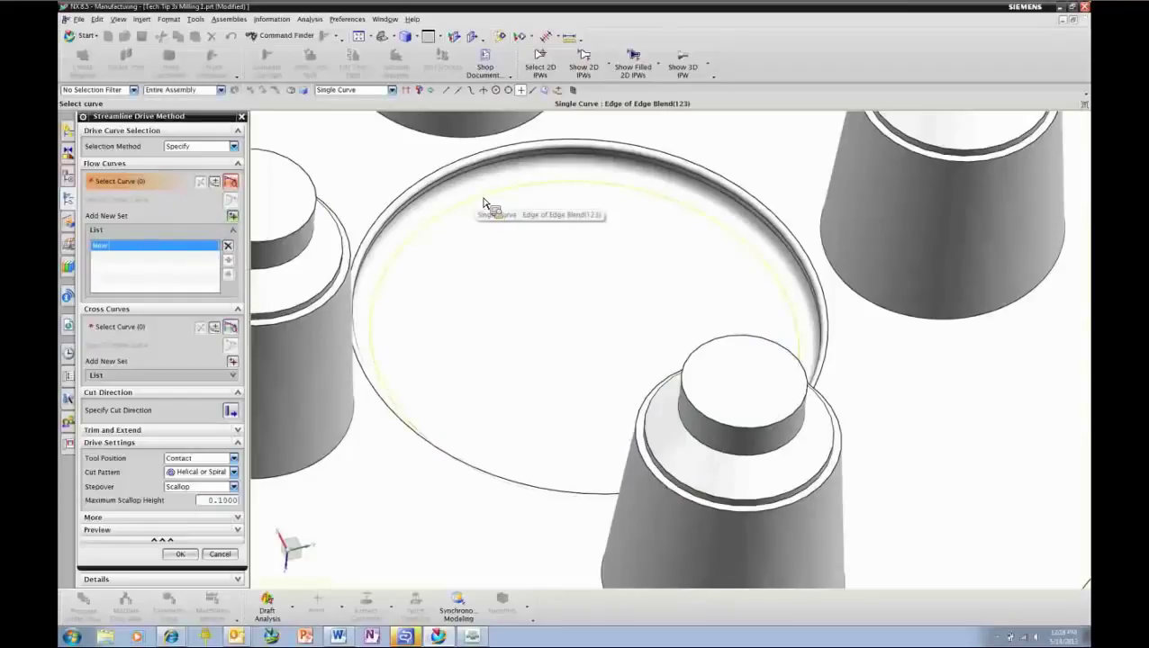
click(469, 275)
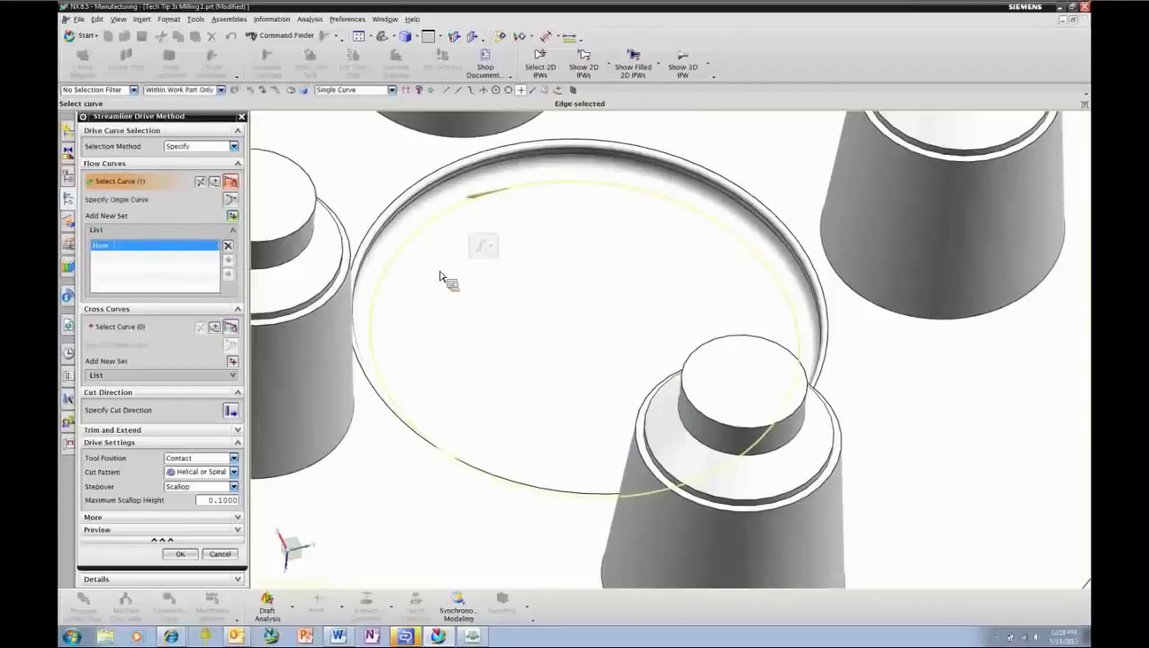
click(234, 218)
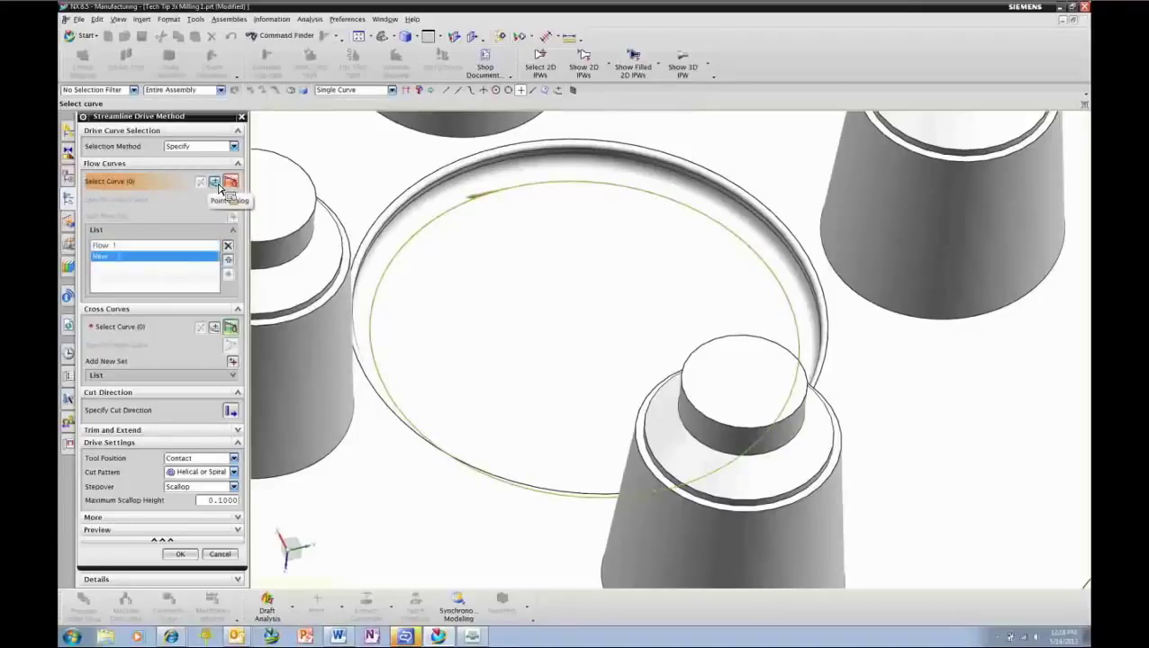
Set the centre point of the recess as the second flow curve
click(218, 186)
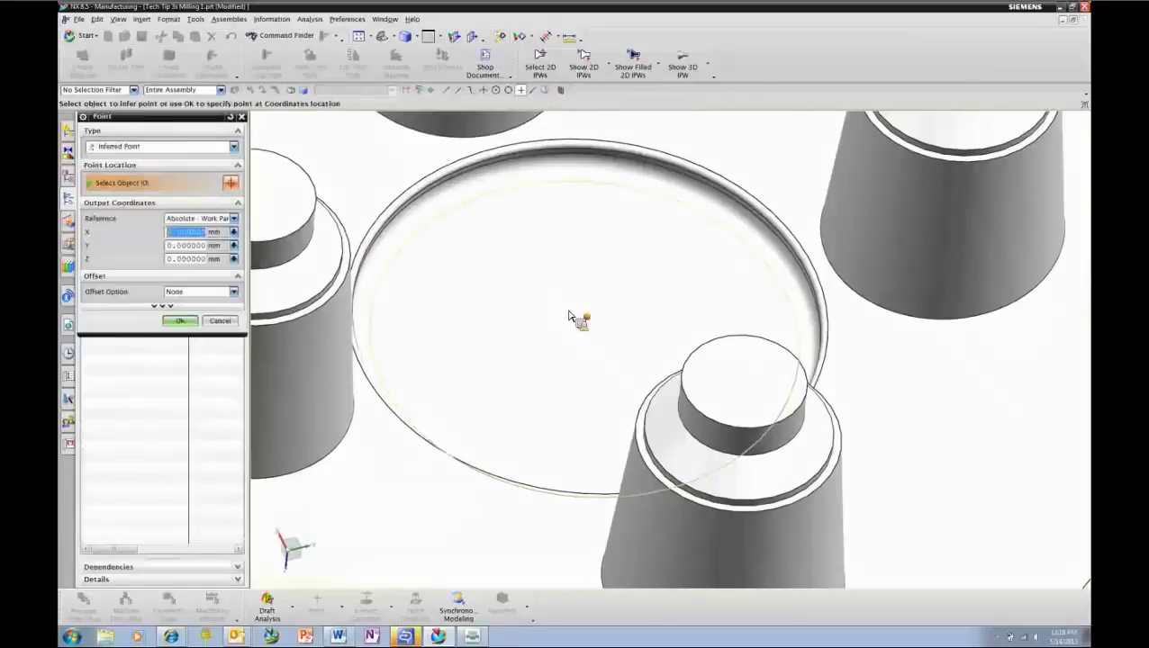
click(585, 319)
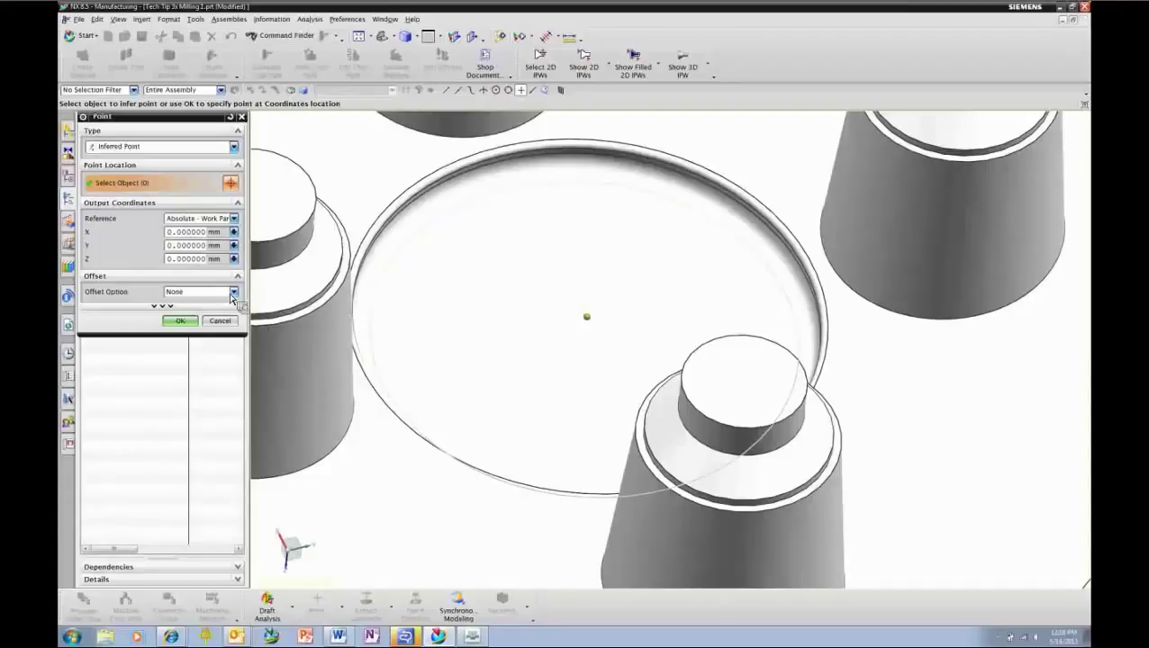
click(182, 322)
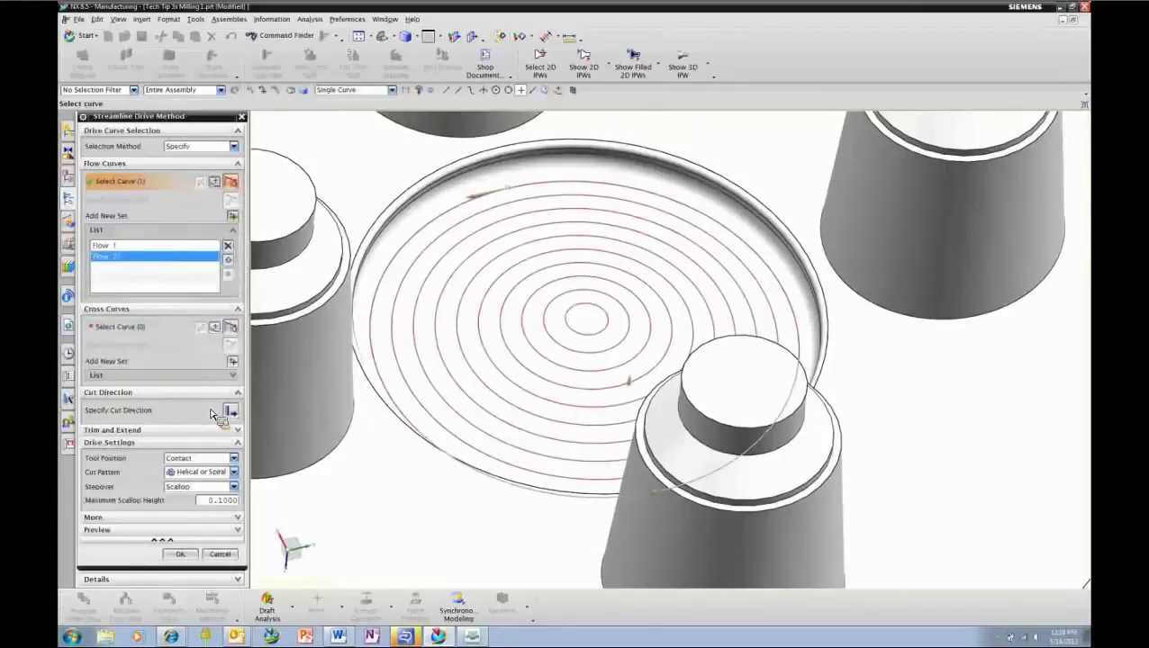
Keep the Helical or Spiral cut pattern, accept the drive settings and generate the streamline toolpath
click(232, 471)
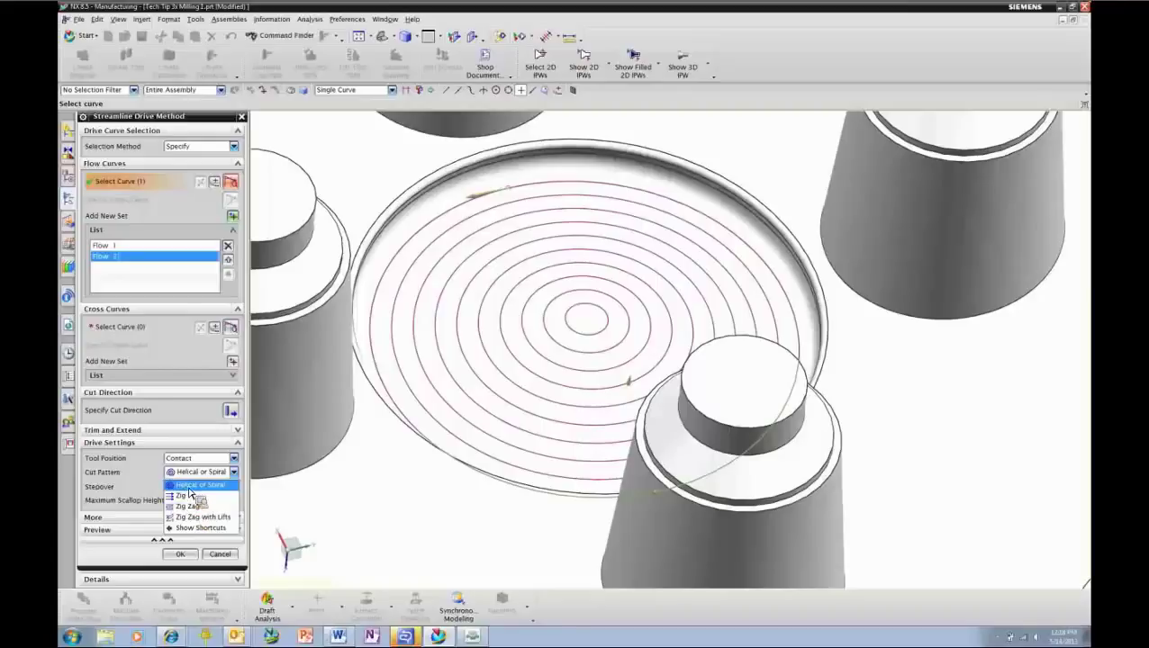
click(185, 485)
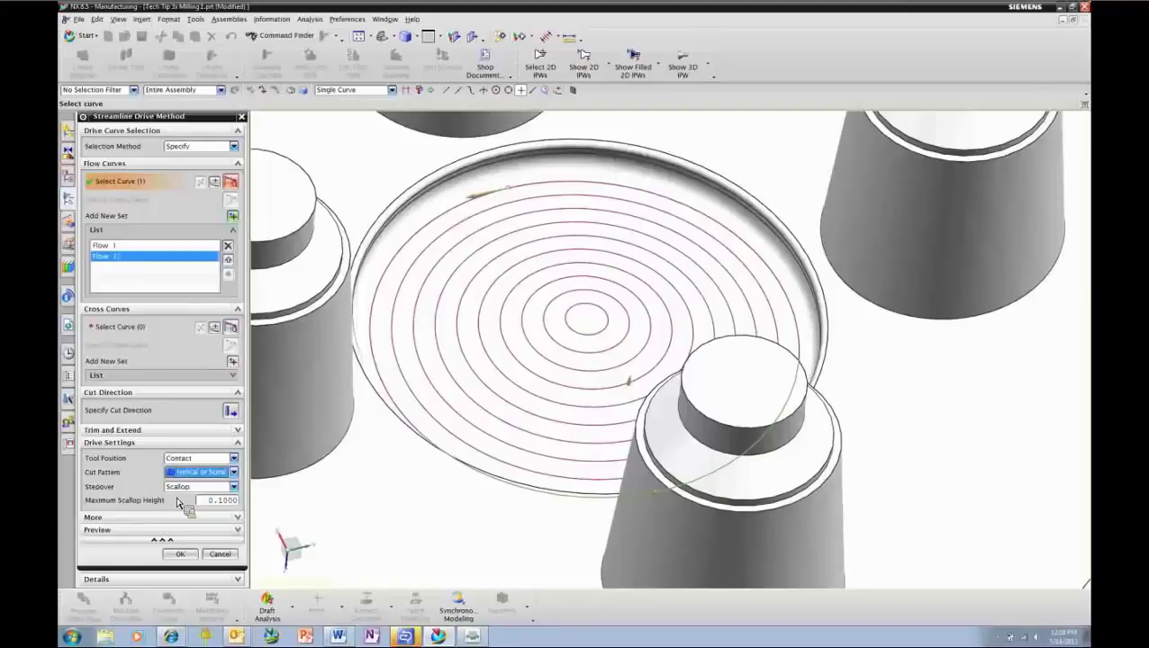
click(180, 554)
click(133, 523)
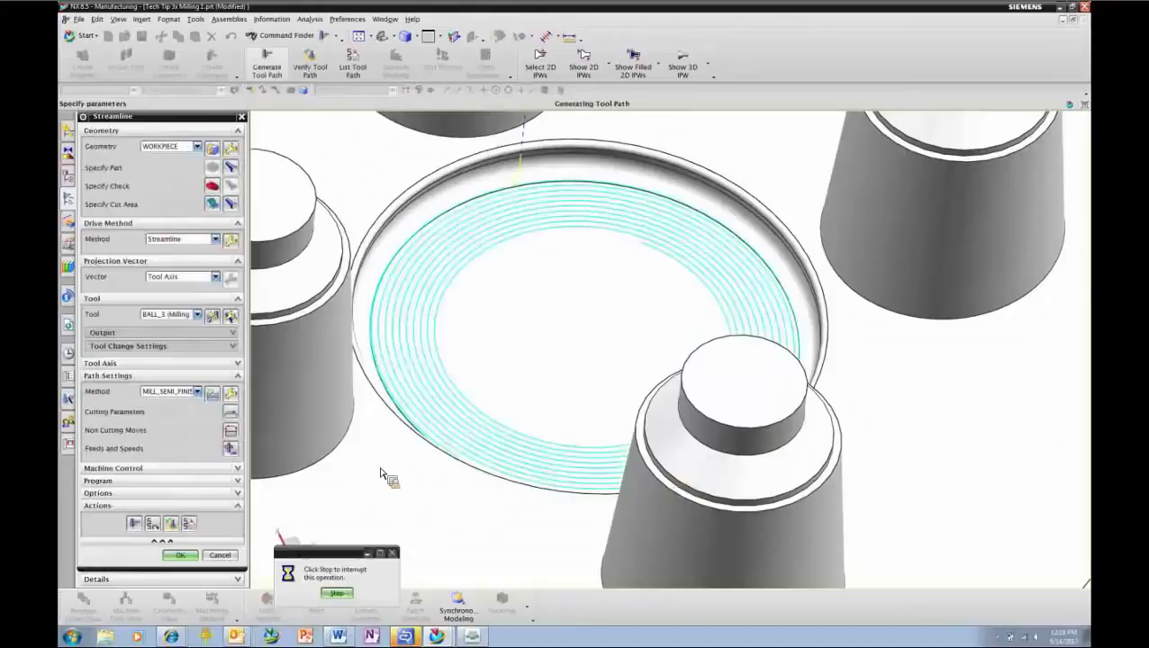
Accept the generated spiral toolpath and close the STREAMLINE operation with OK
middle_click(380, 474)
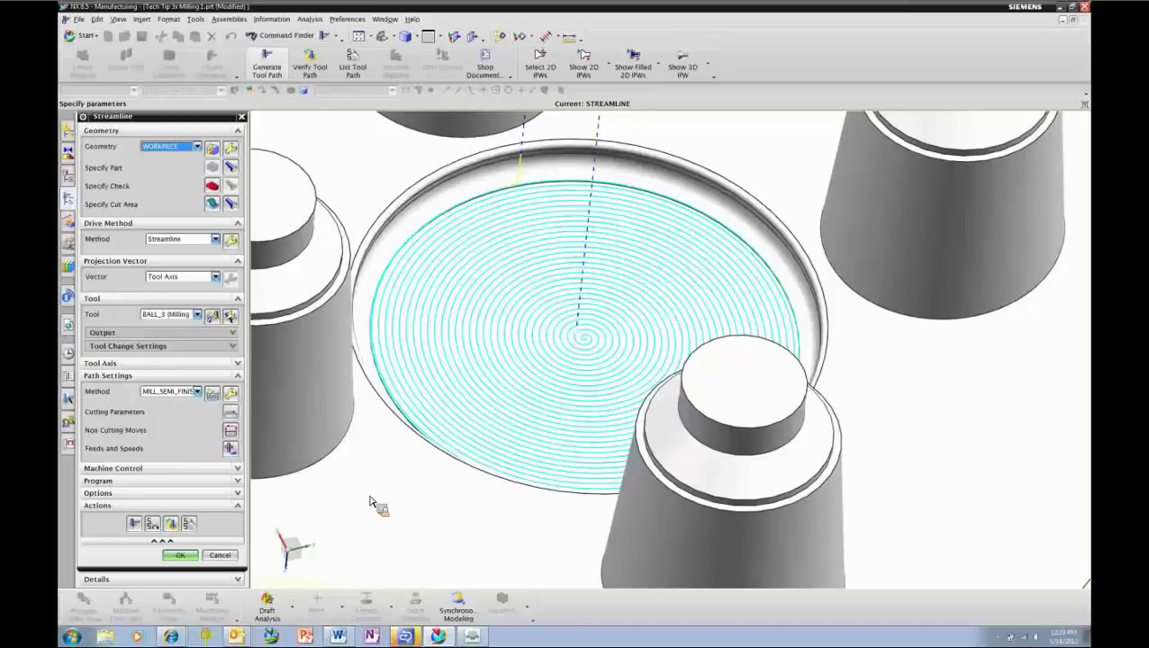
click(183, 557)
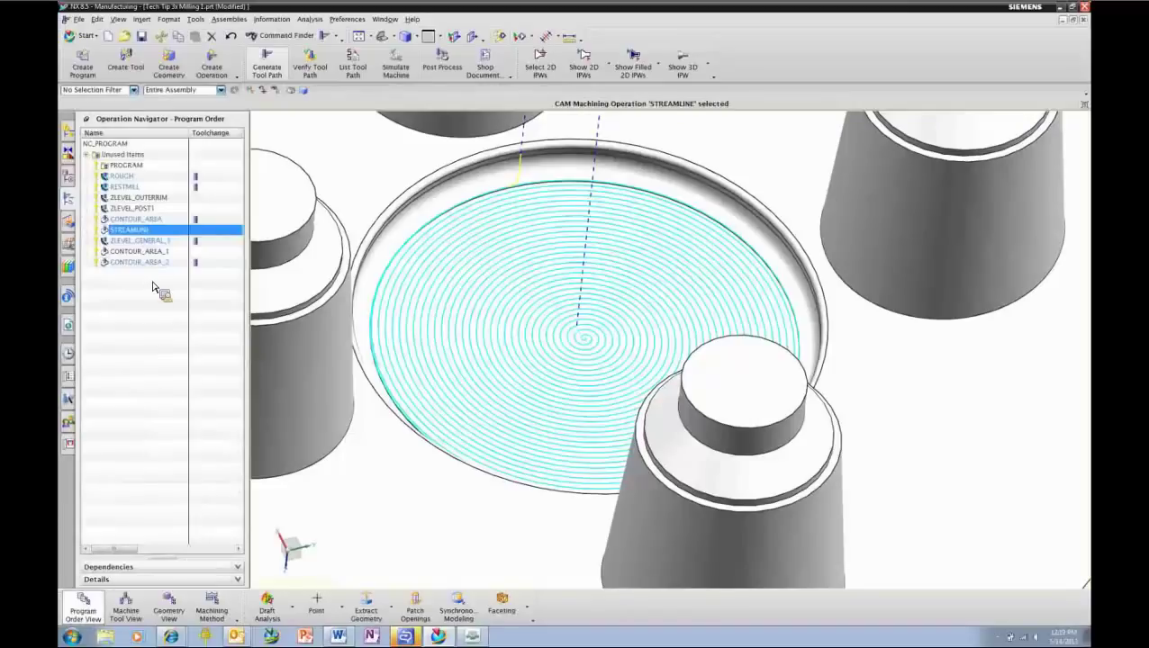
click(144, 241)
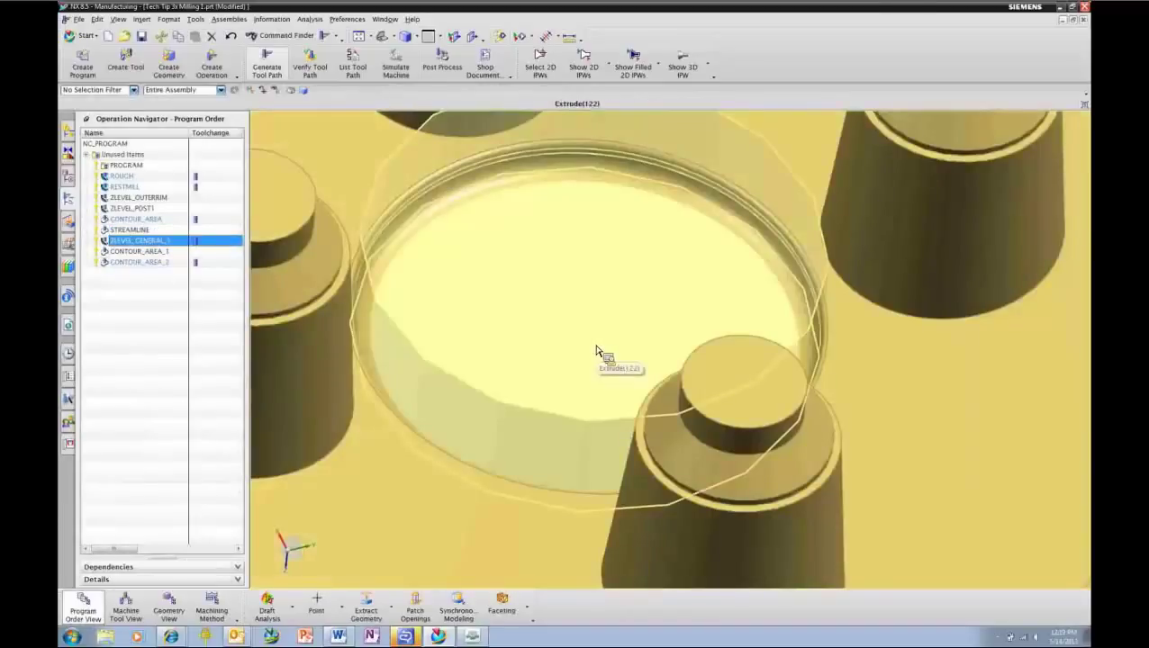
scroll(598, 357, down, 3)
scroll(525, 294, down, 3)
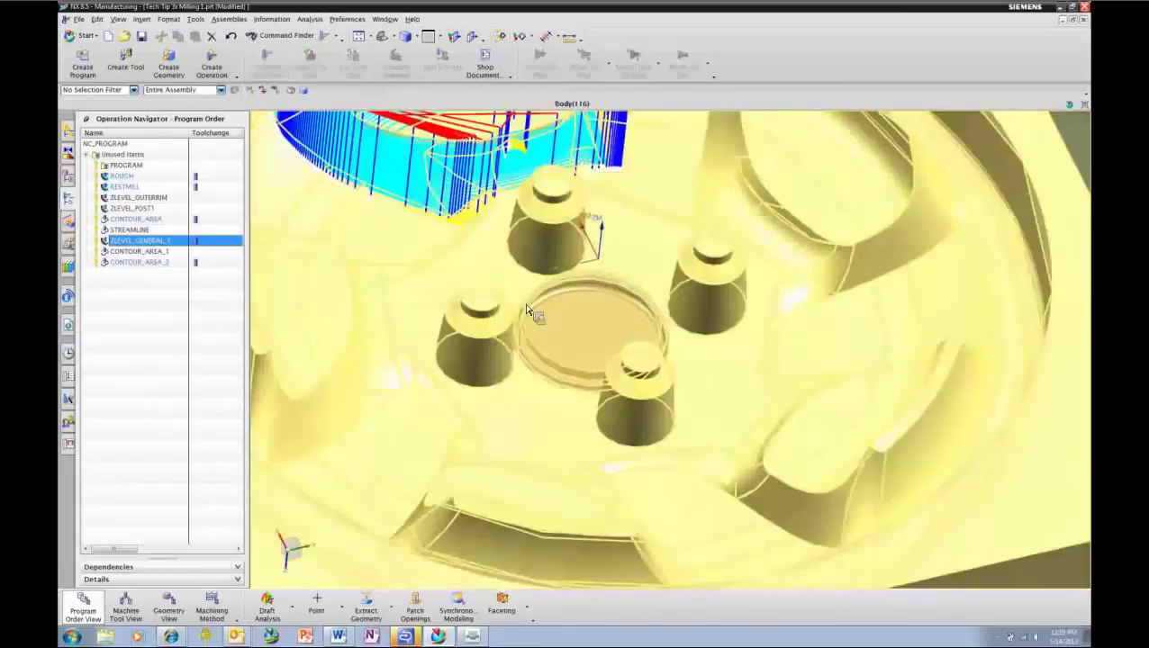
middle_drag(527, 310, 556, 410)
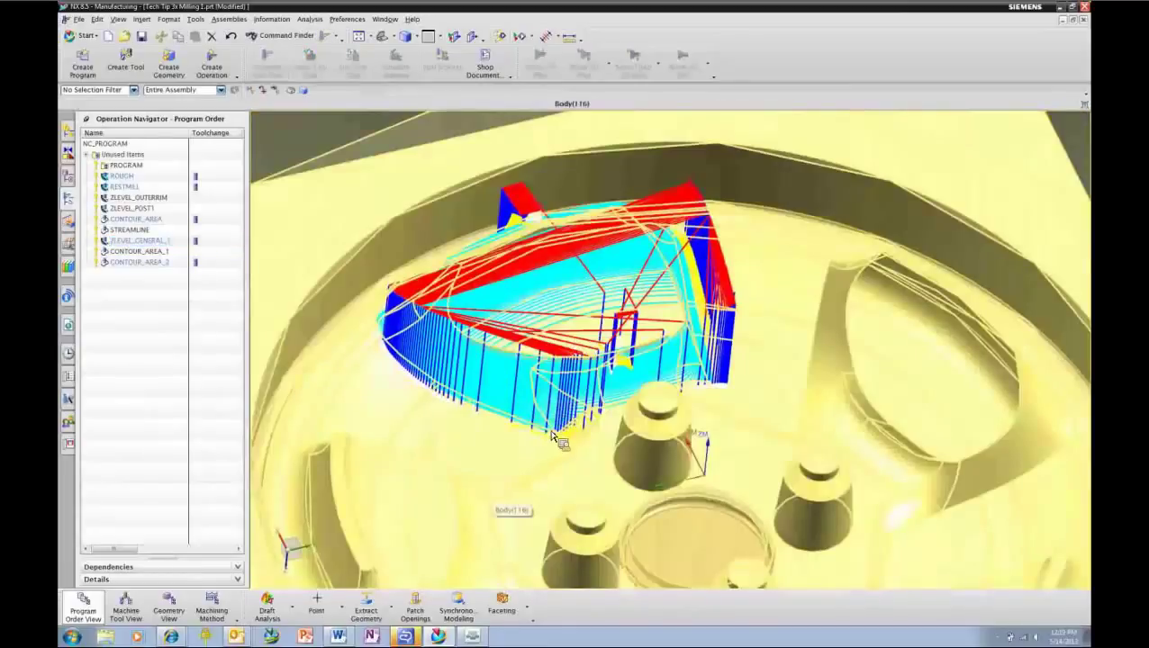
scroll(556, 436, up, 2)
scroll(555, 436, up, 2)
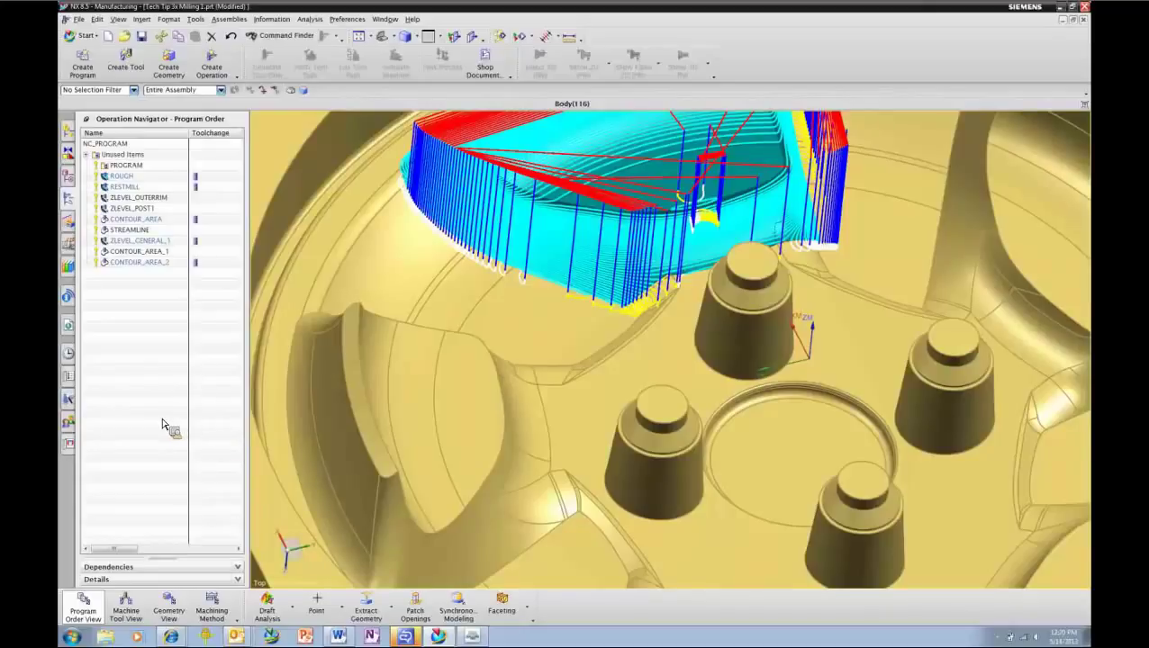
Zoom and orbit to a top-down view of the toolpaths, then edit ZLEVEL_GENERAL_1
scroll(590, 266, up, 5)
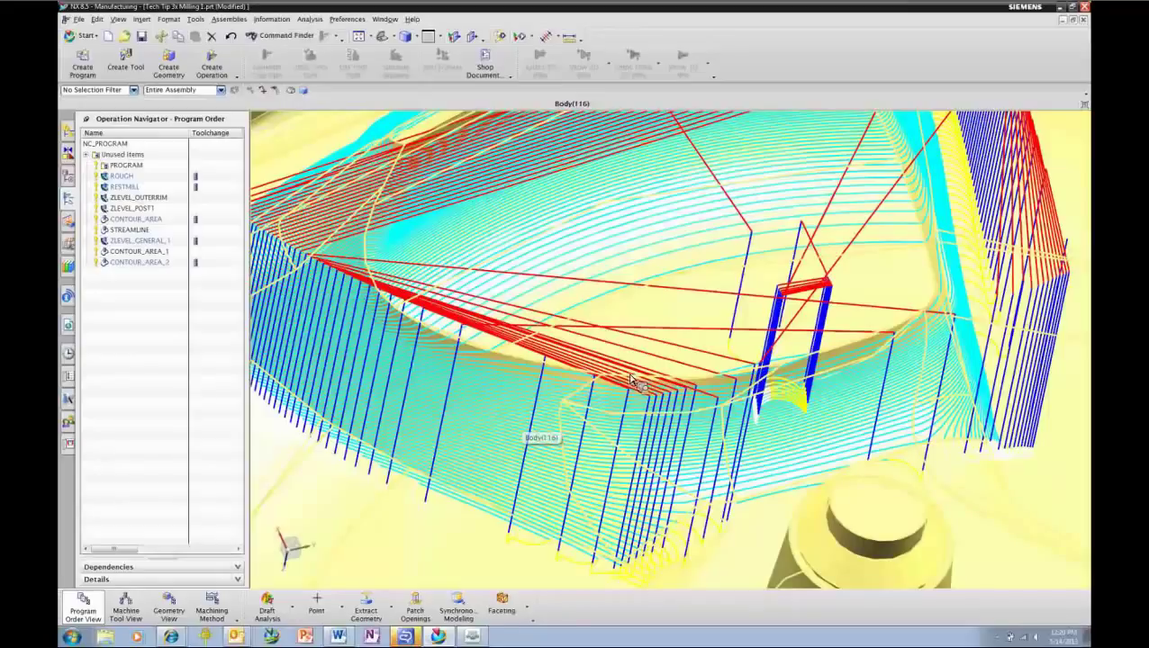
middle_drag(507, 402, 480, 409)
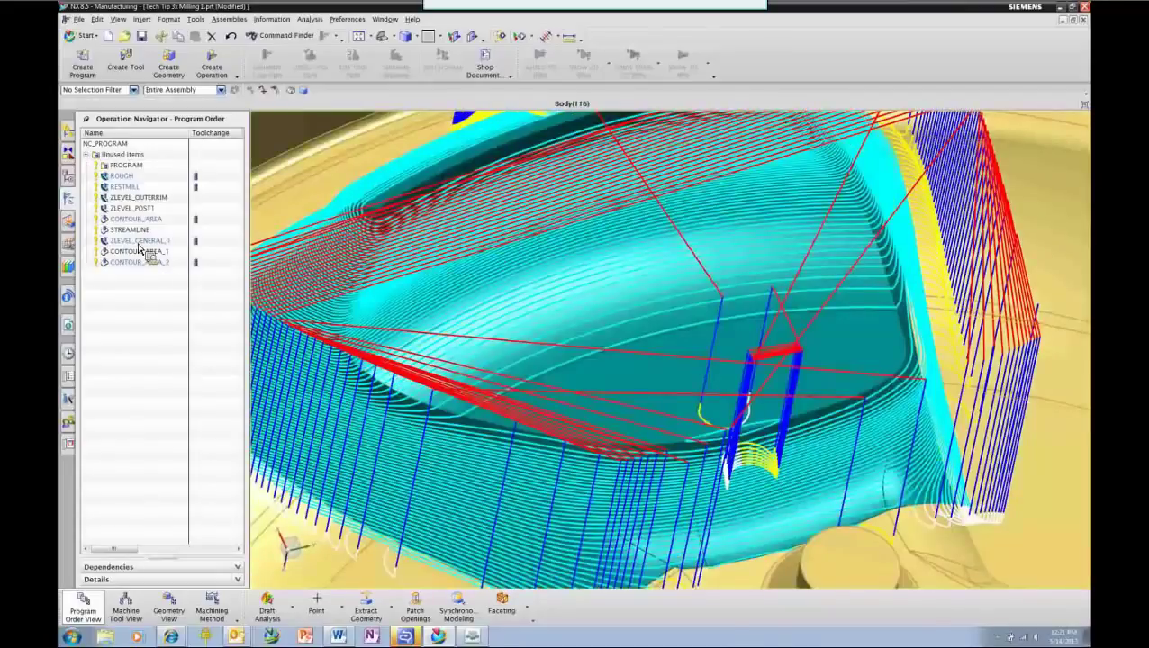
double_click(139, 241)
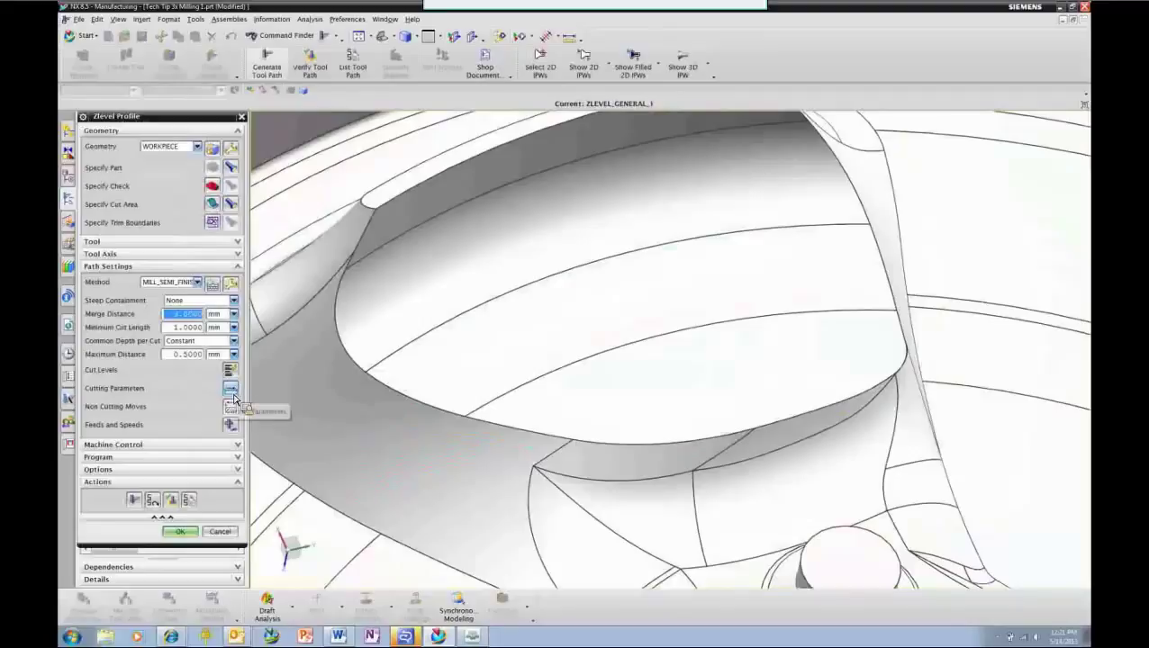
Turn on Cut Between Levels in ZLEVEL_GENERAL_1's Connections cutting parameters
click(232, 393)
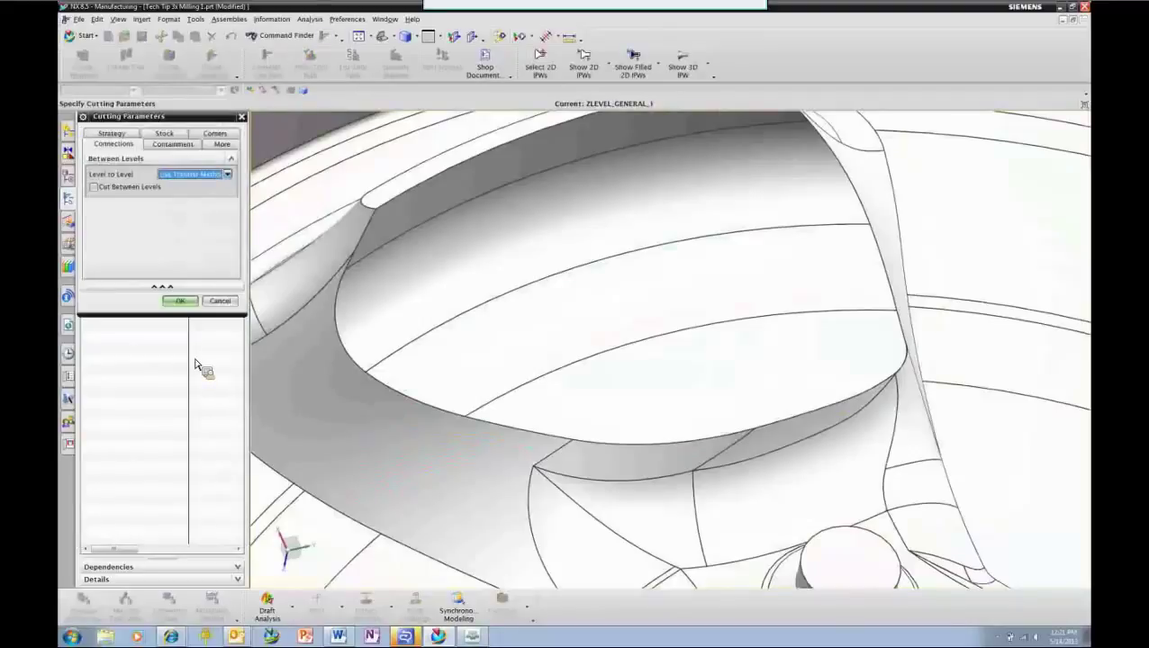
mouse_move(98, 194)
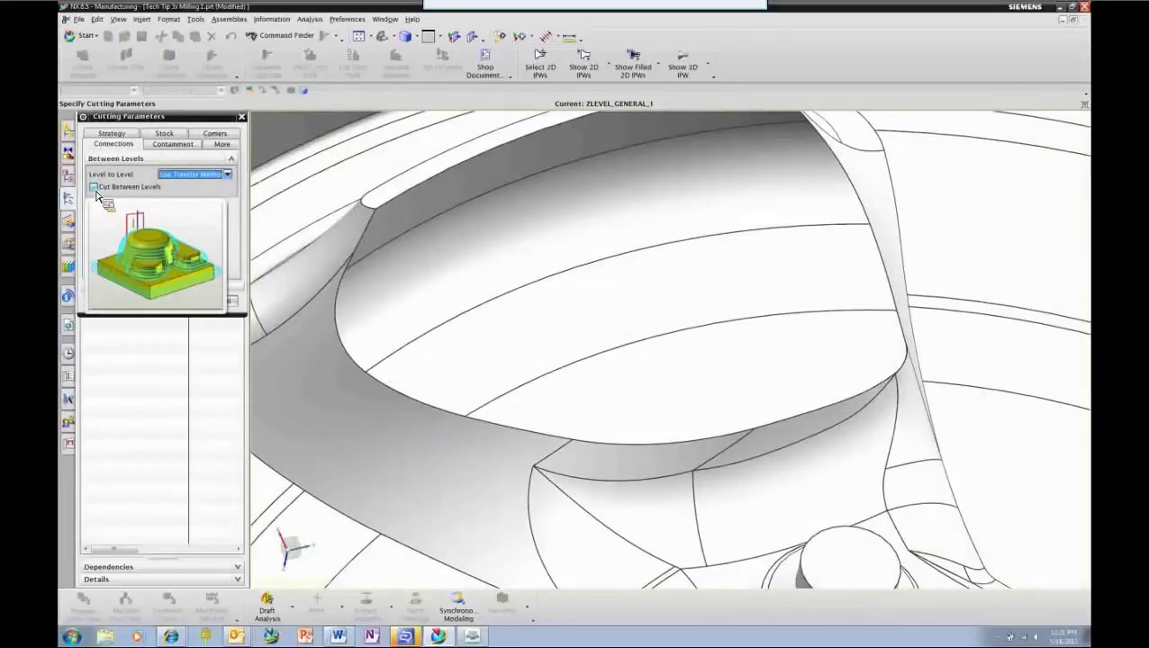
click(95, 189)
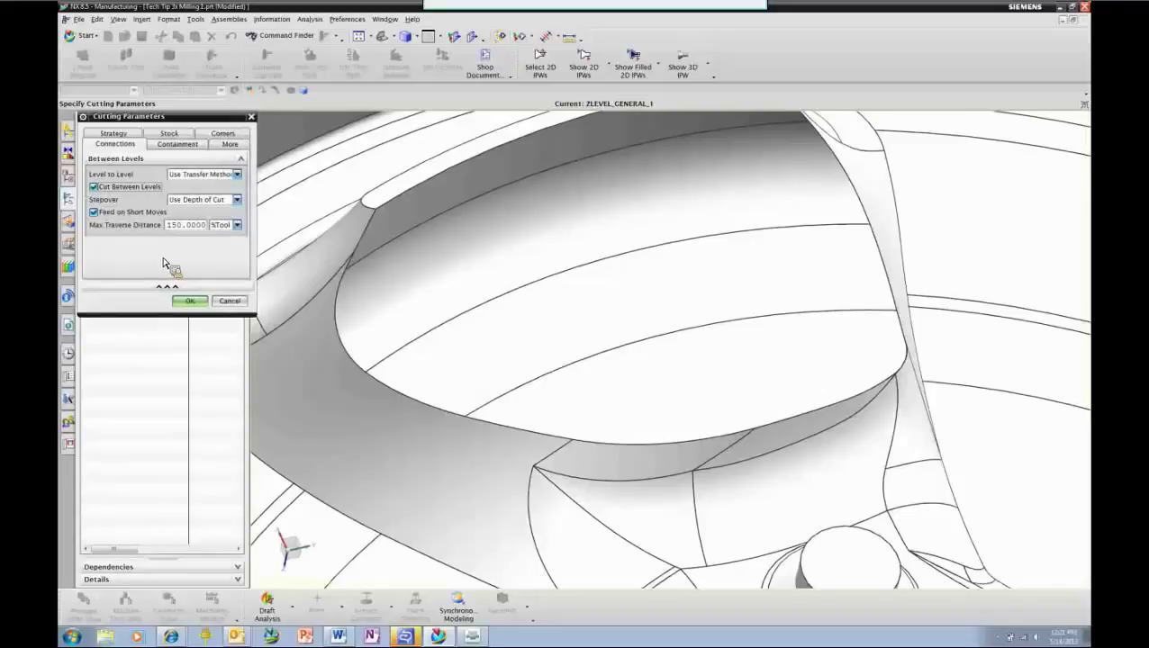
Confirm the cutting parameters, regenerate the ZLEVEL_GENERAL_1 toolpath and inspect its cut area on the part
click(192, 302)
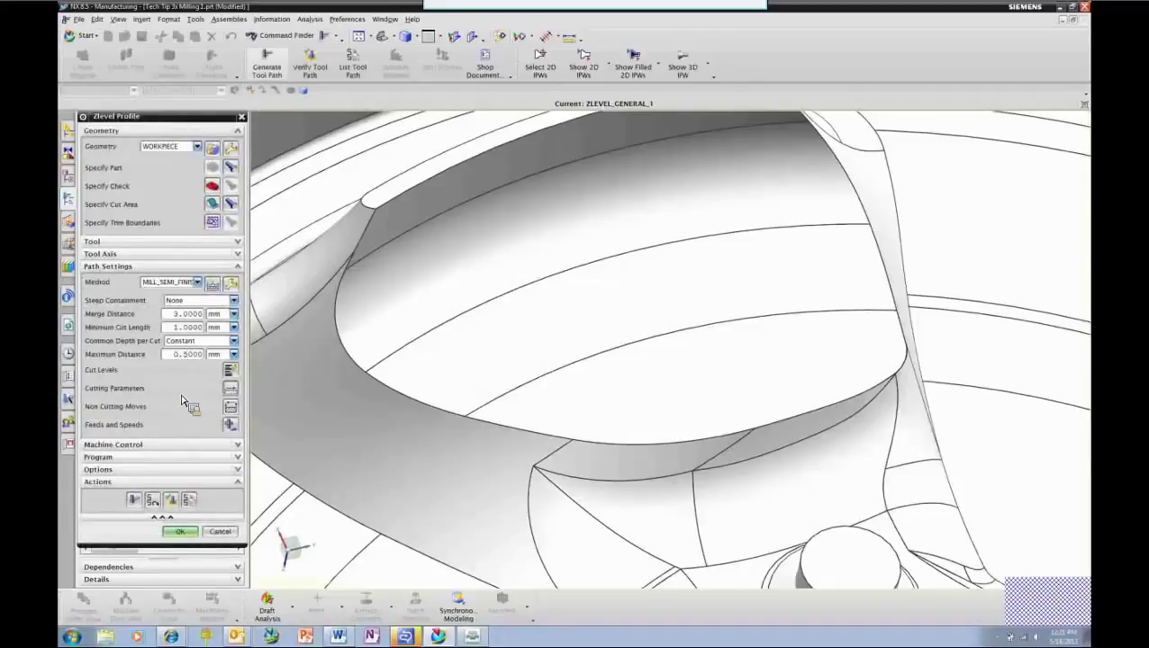
click(134, 500)
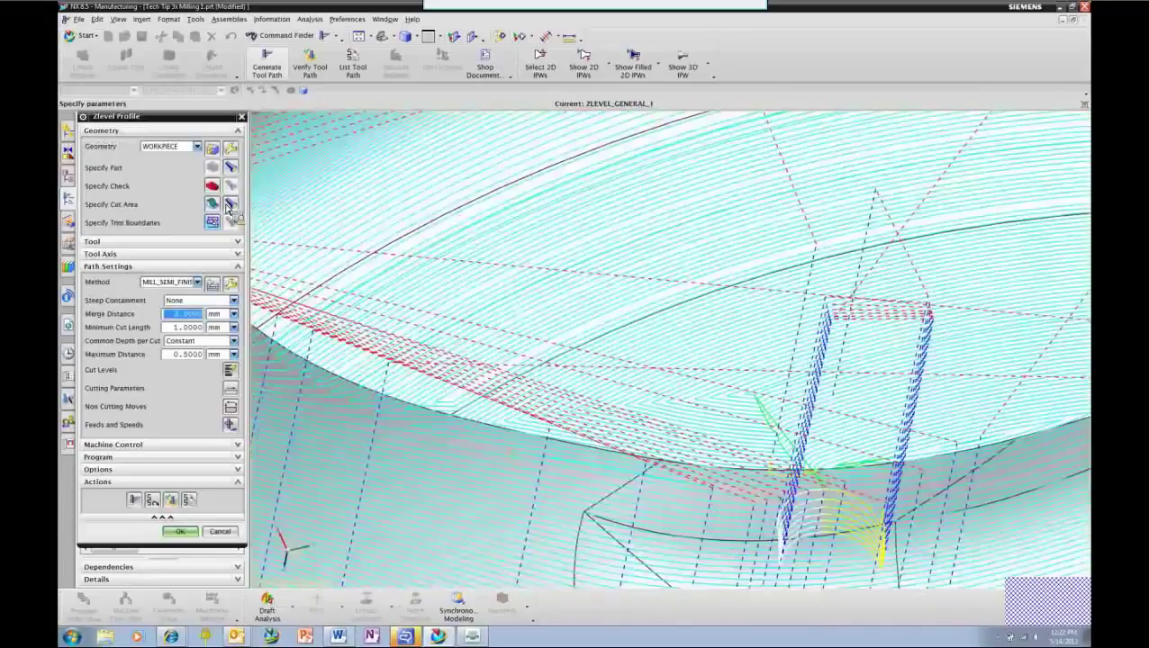
click(229, 205)
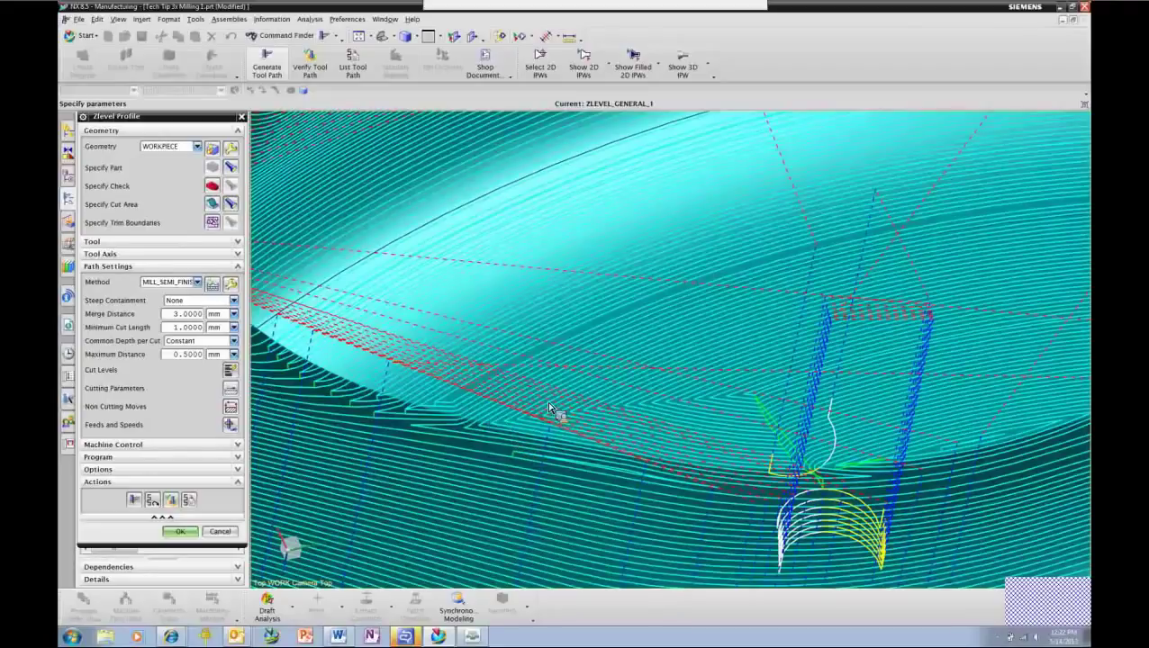
scroll(546, 402, down, 3)
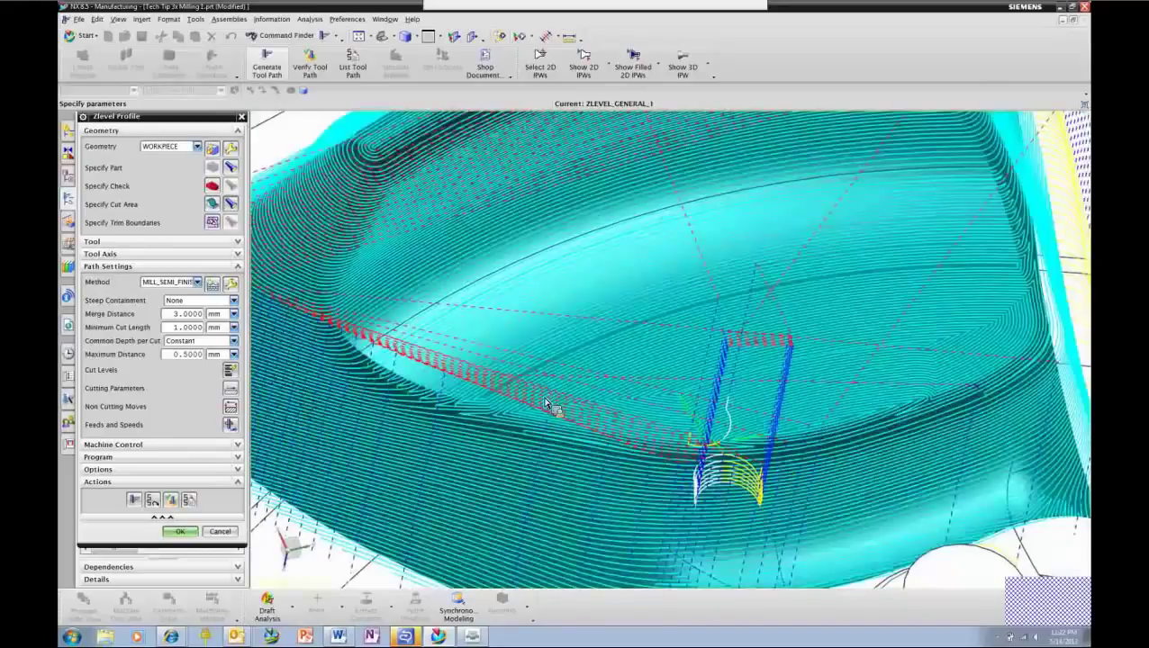
scroll(545, 400, down, 1)
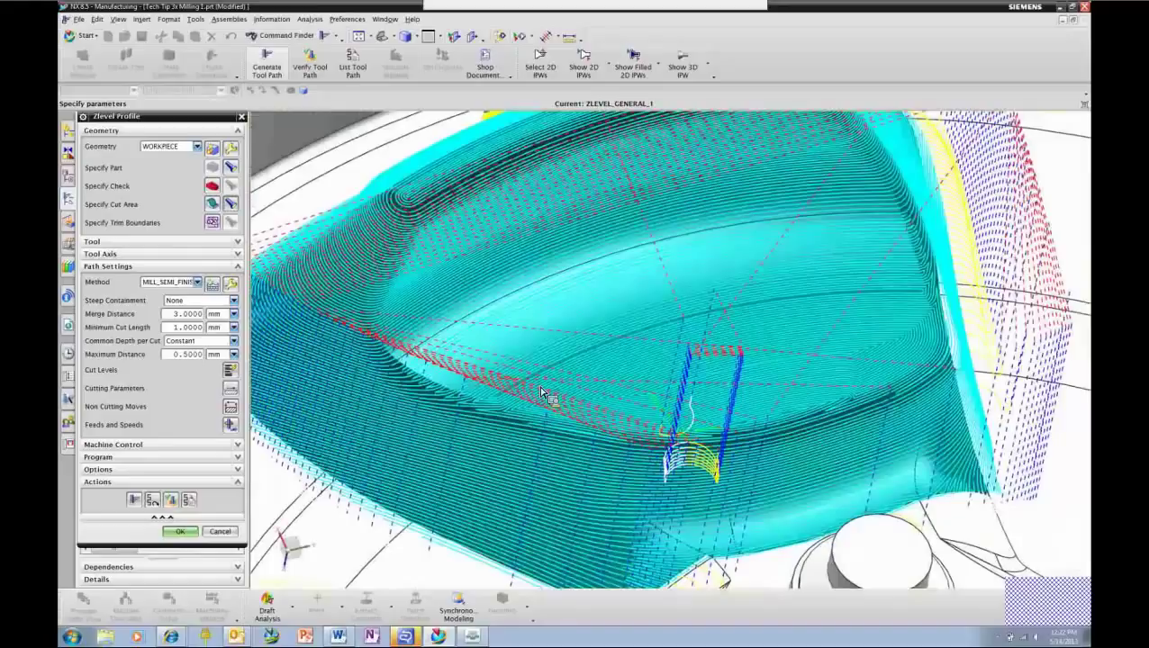
key(Home)
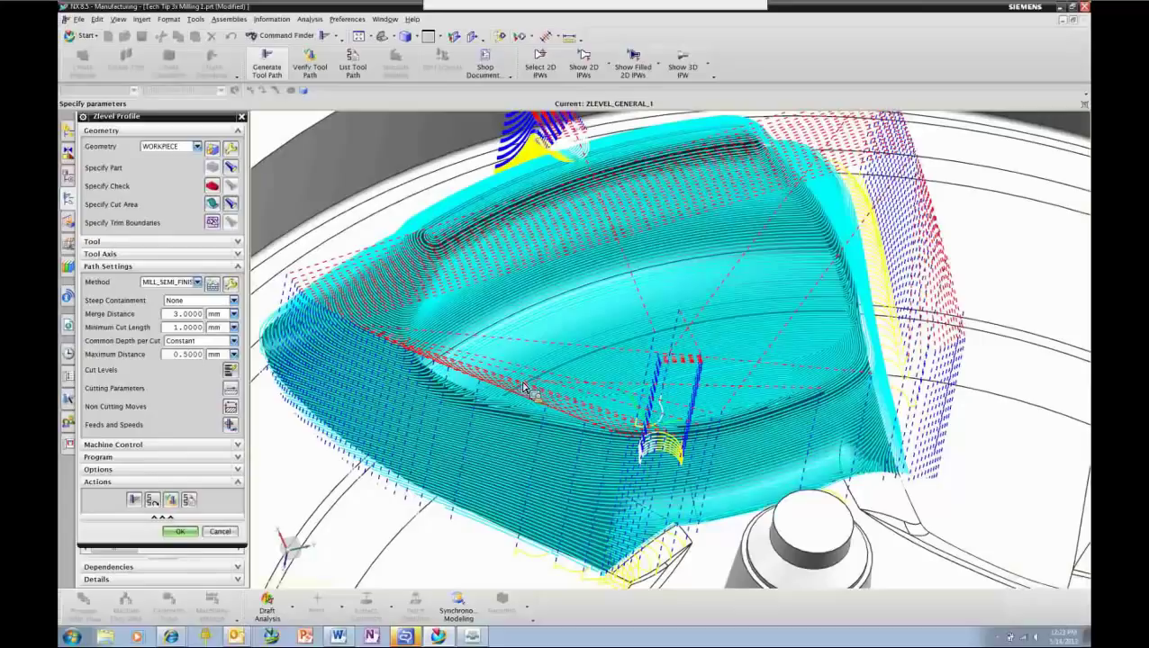
Accept ZLEVEL_GENERAL_1 and display the CONTOUR_AREA_1 toolpath on the wheel
click(184, 533)
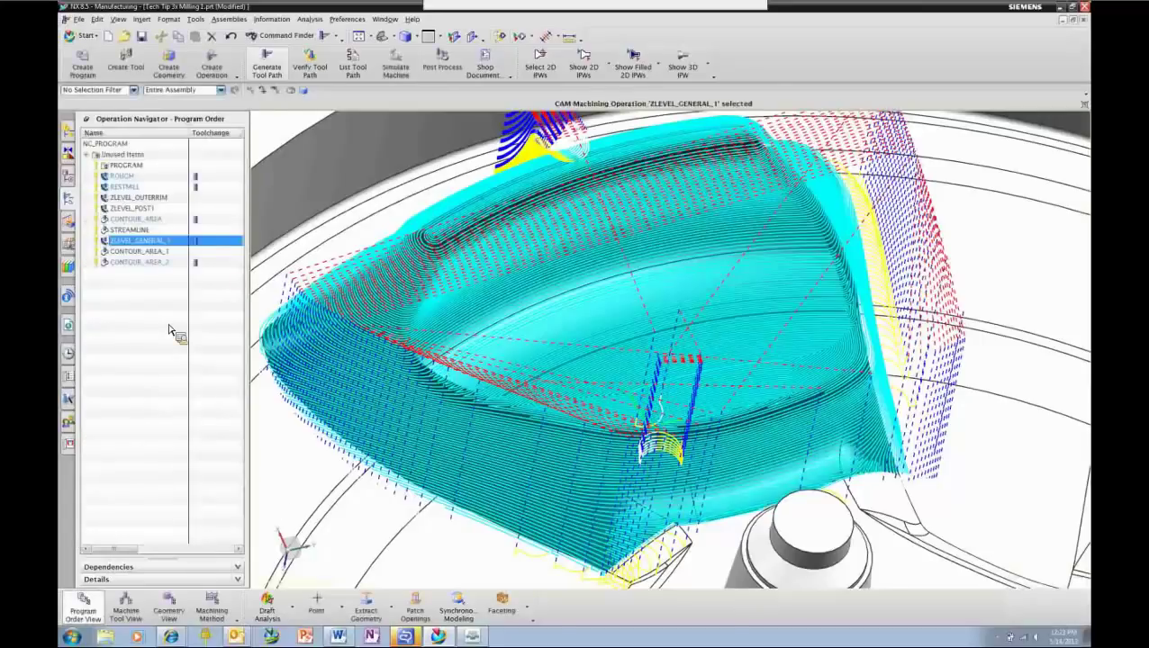
drag(169, 329, 142, 256)
click(141, 257)
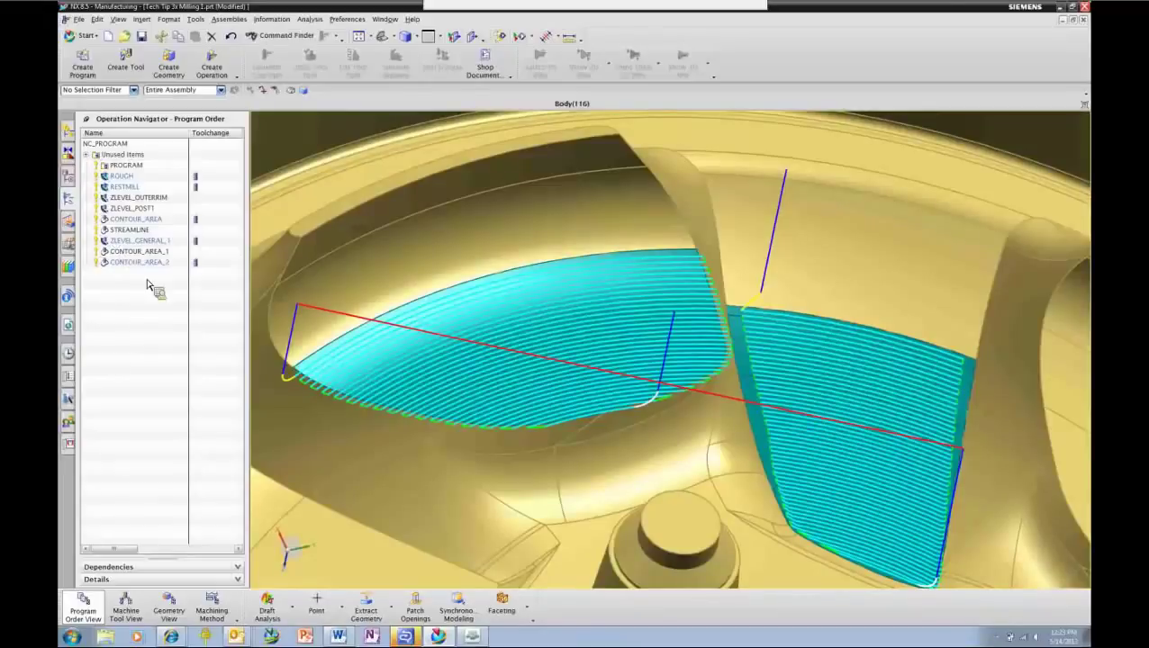
Edit CONTOUR_AREA_1 and preview a Concentric Zig Zag pattern with an Automatic pattern centre
double_click(140, 251)
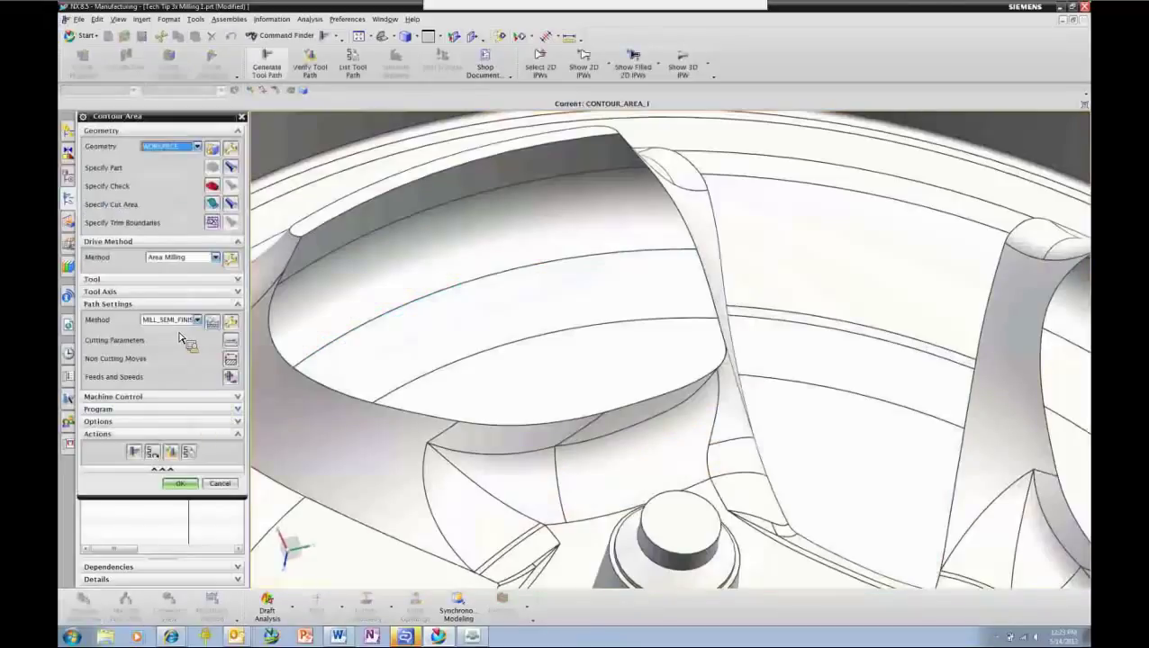
key(Escape)
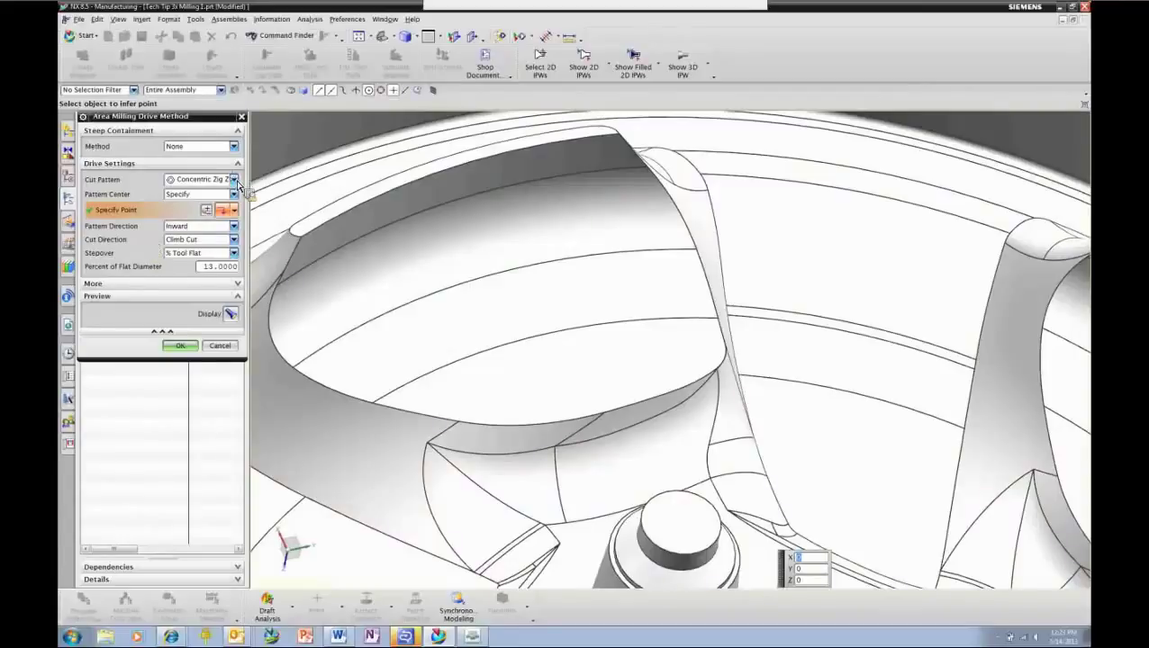
click(234, 180)
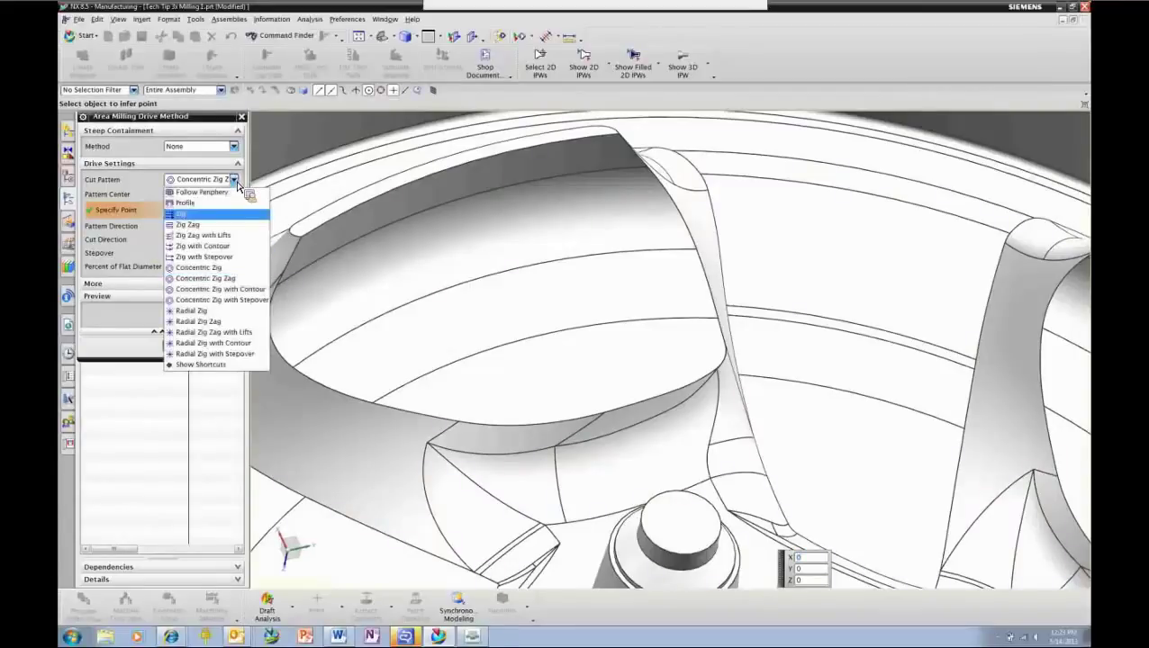
click(204, 280)
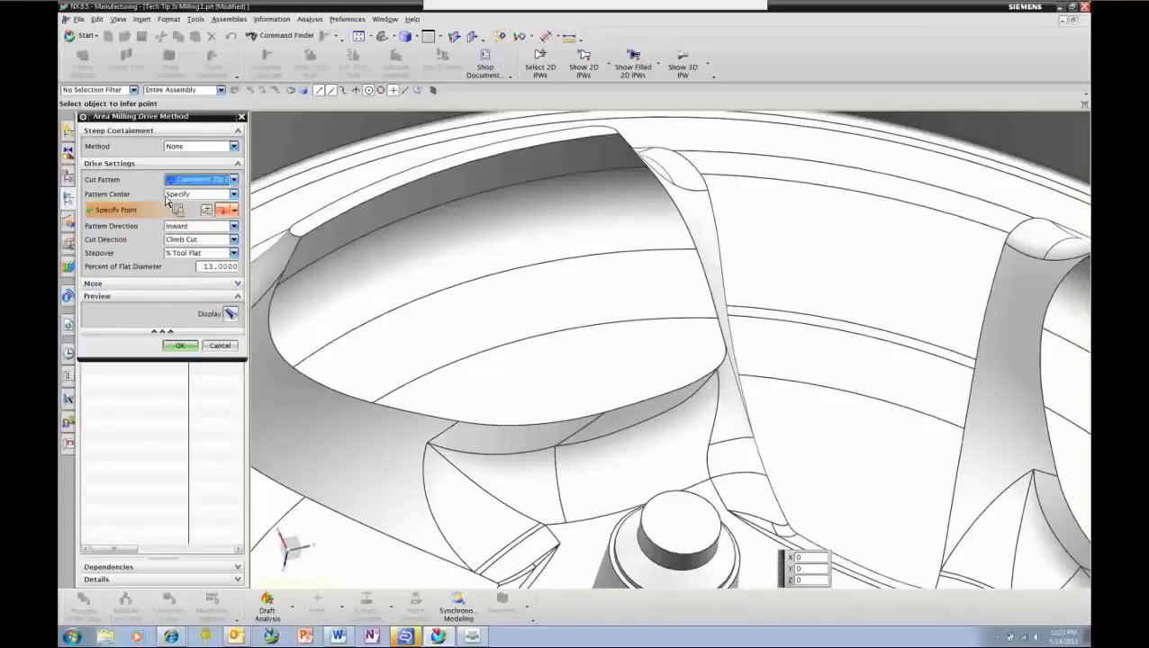
click(233, 195)
click(198, 208)
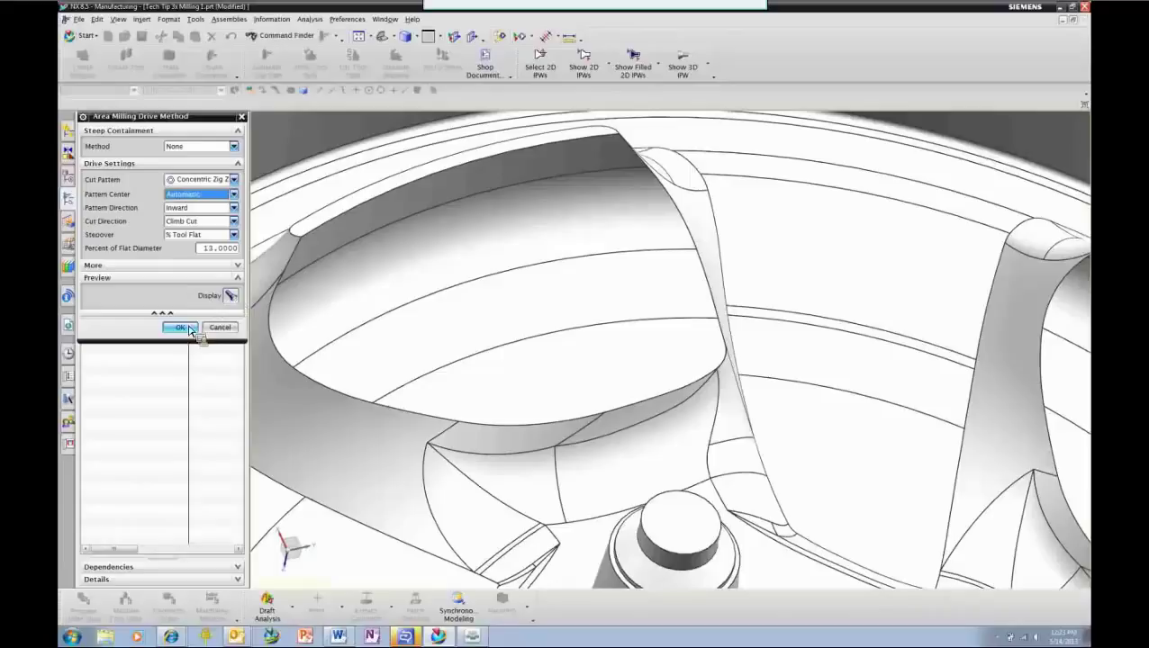
click(231, 296)
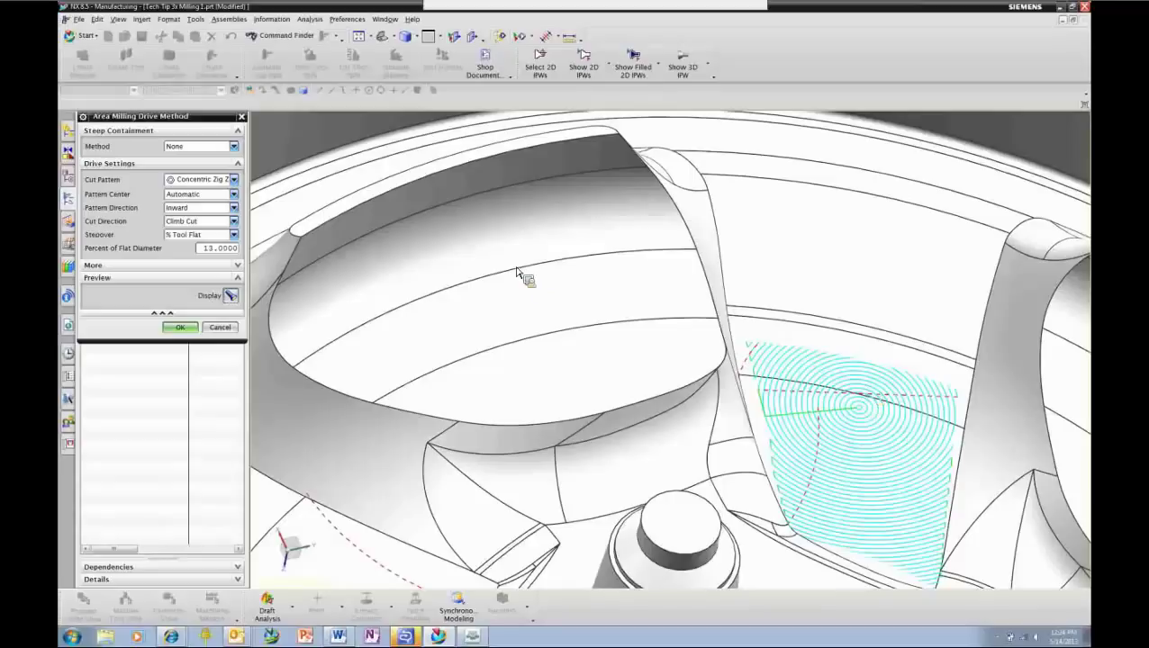
Switch the pattern centre to a specified point and refresh the drive pattern preview
click(232, 194)
click(226, 215)
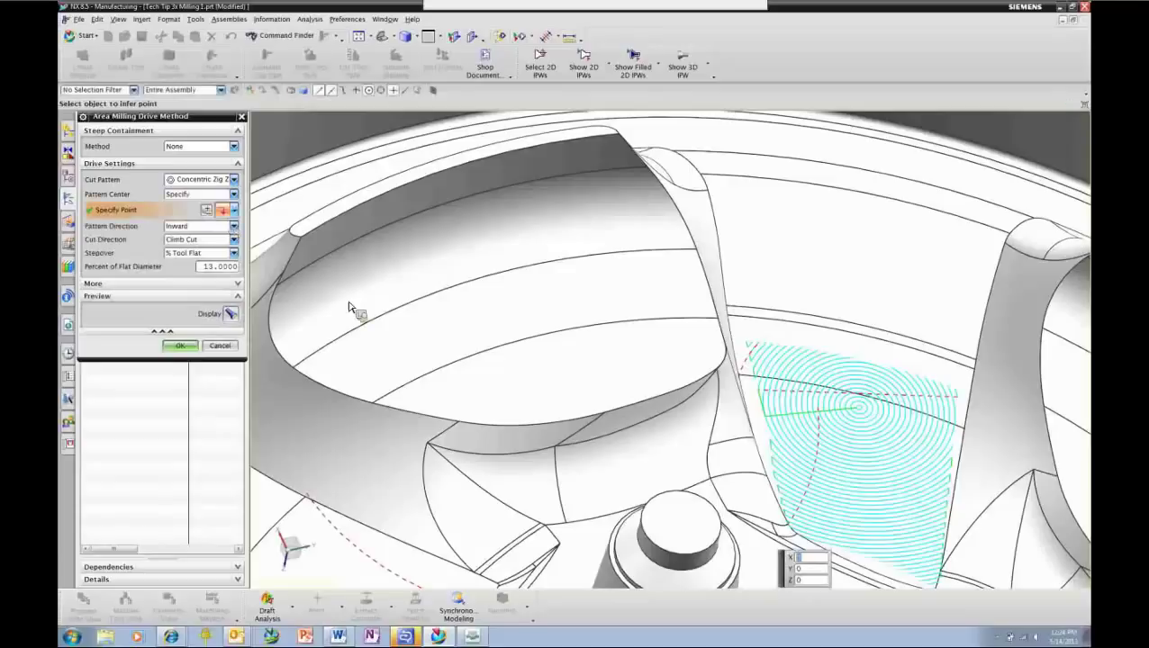
shift+middle_drag(623, 469, 598, 264)
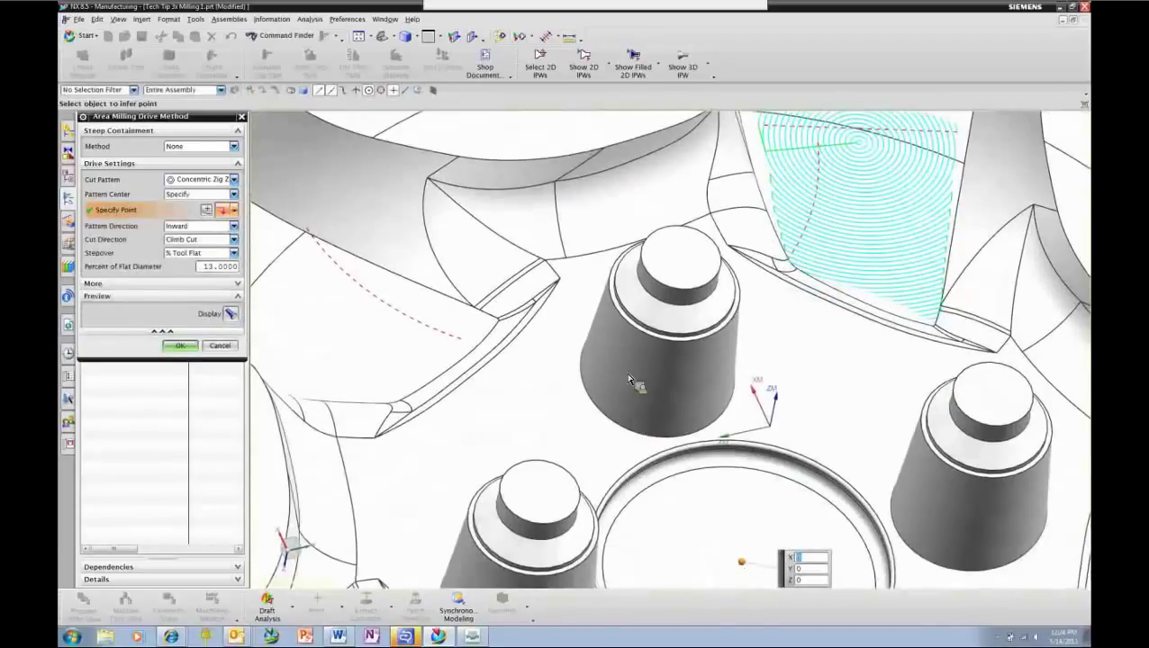
shift+middle_drag(637, 378, 695, 588)
click(231, 315)
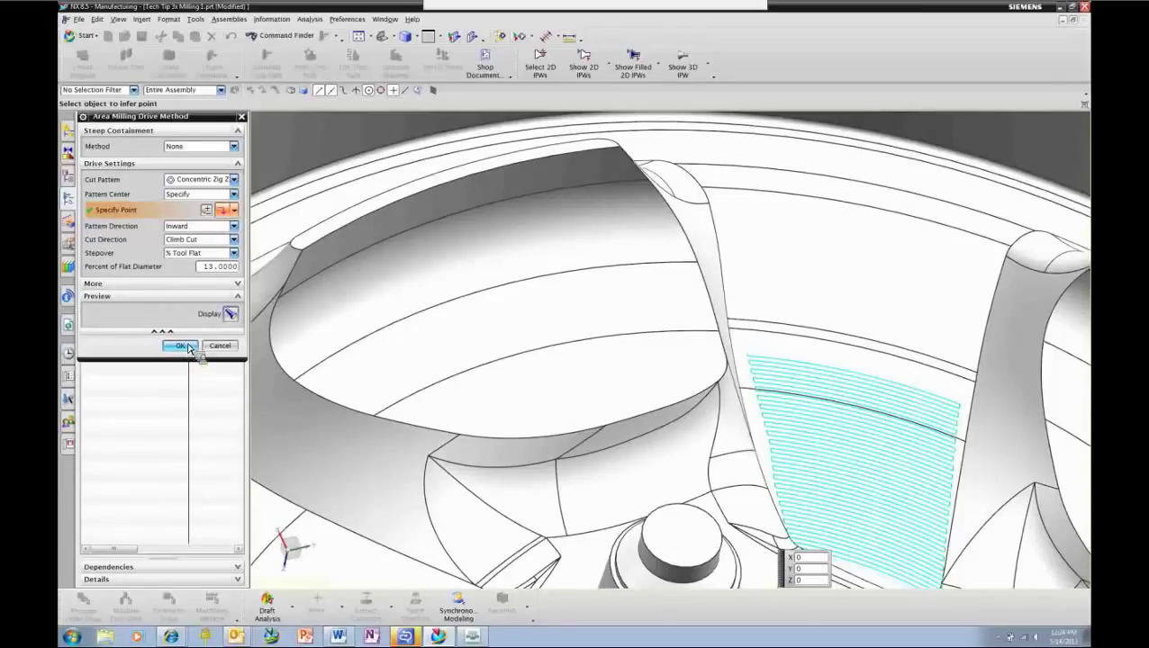
Generate and accept the CONTOUR_AREA_1 toolpath, then reopen and close the operation
click(180, 347)
click(134, 451)
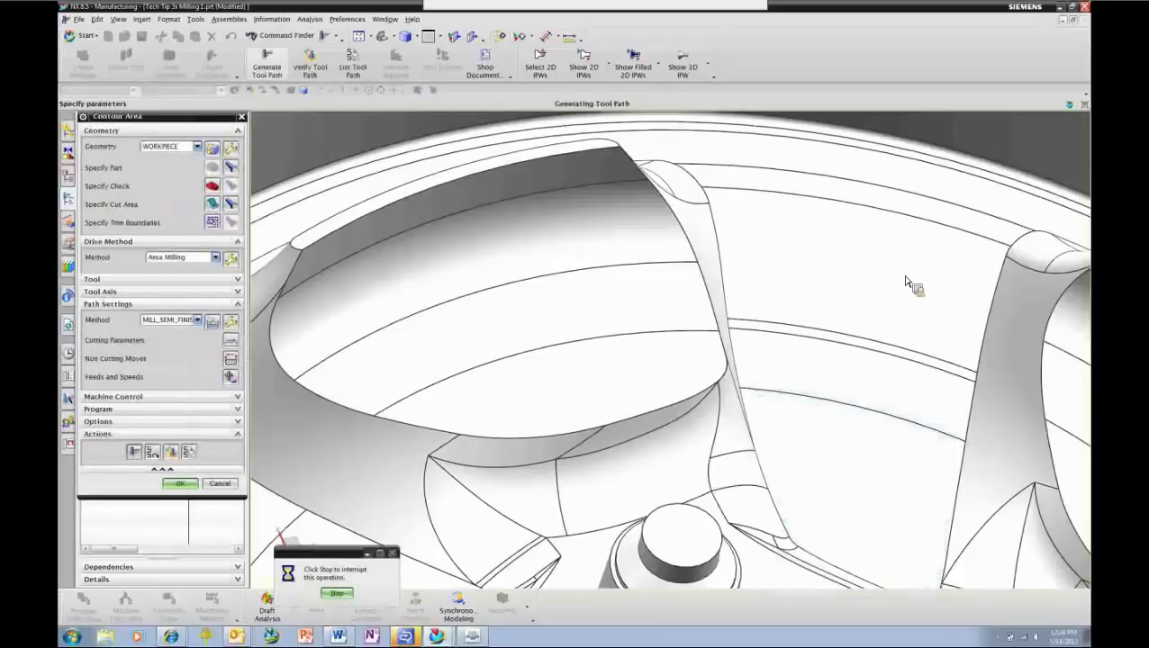
middle_click(900, 284)
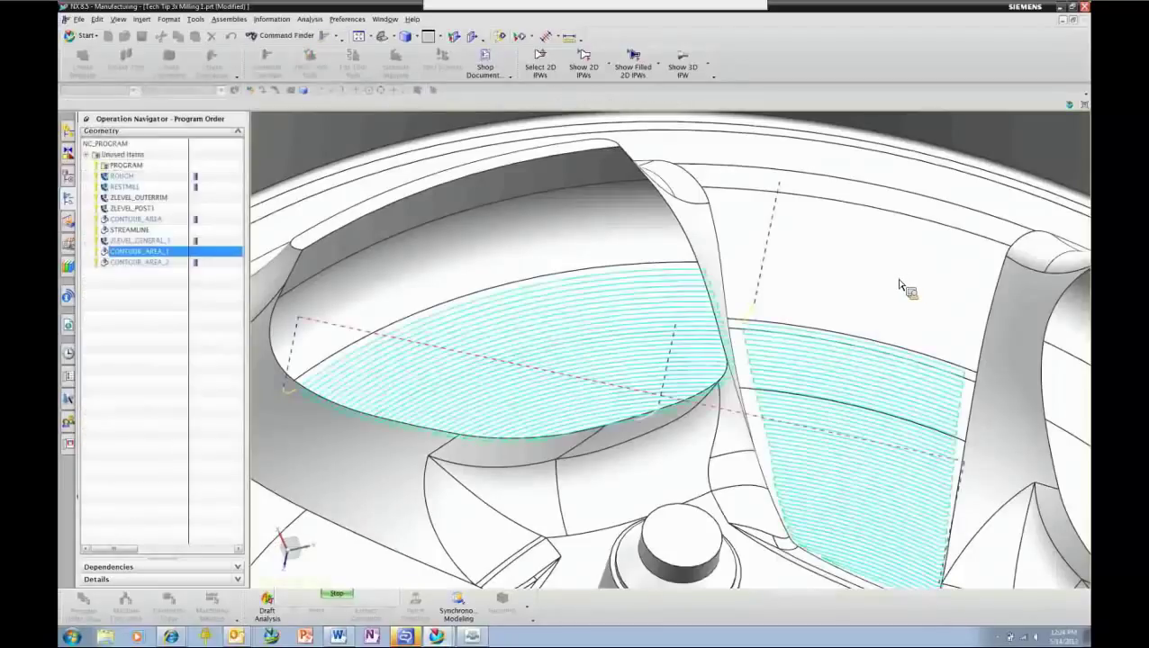
double_click(617, 310)
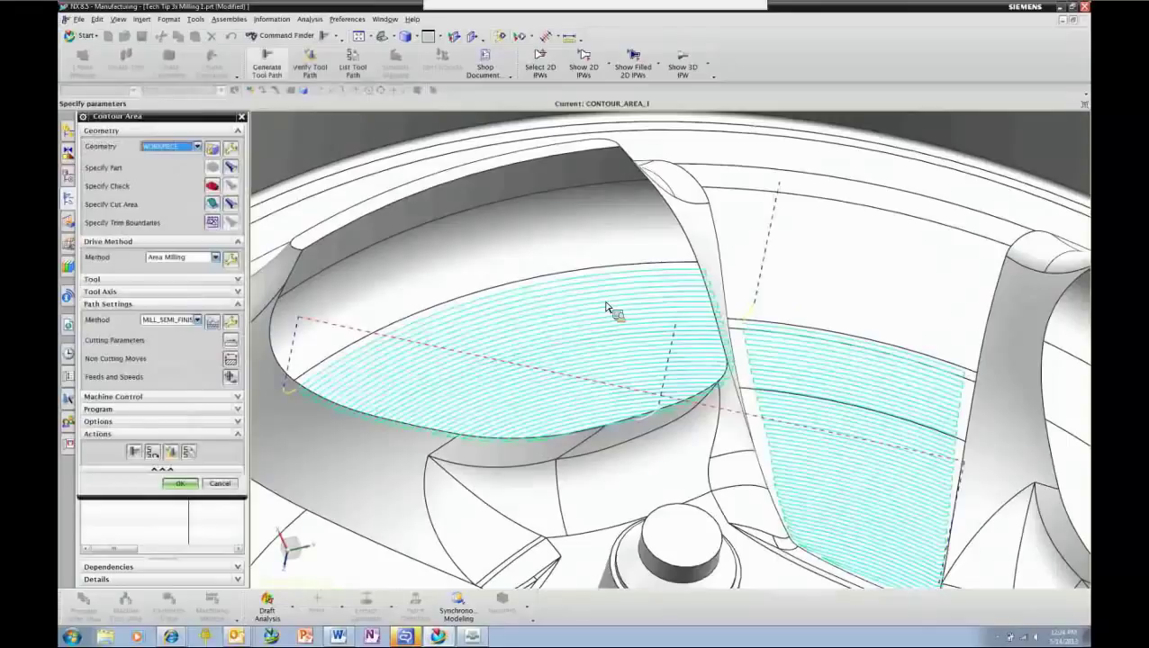
middle_click(178, 382)
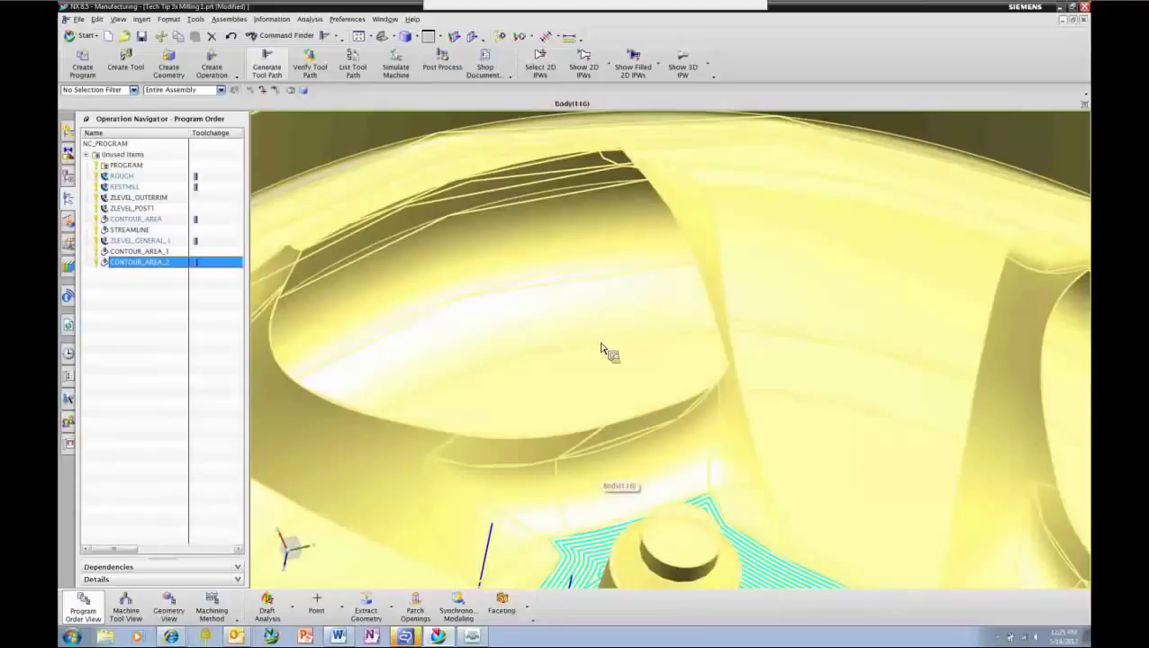
Deselect, zoom out and orbit to view the concentric passes around the four bosses from above
key(Escape)
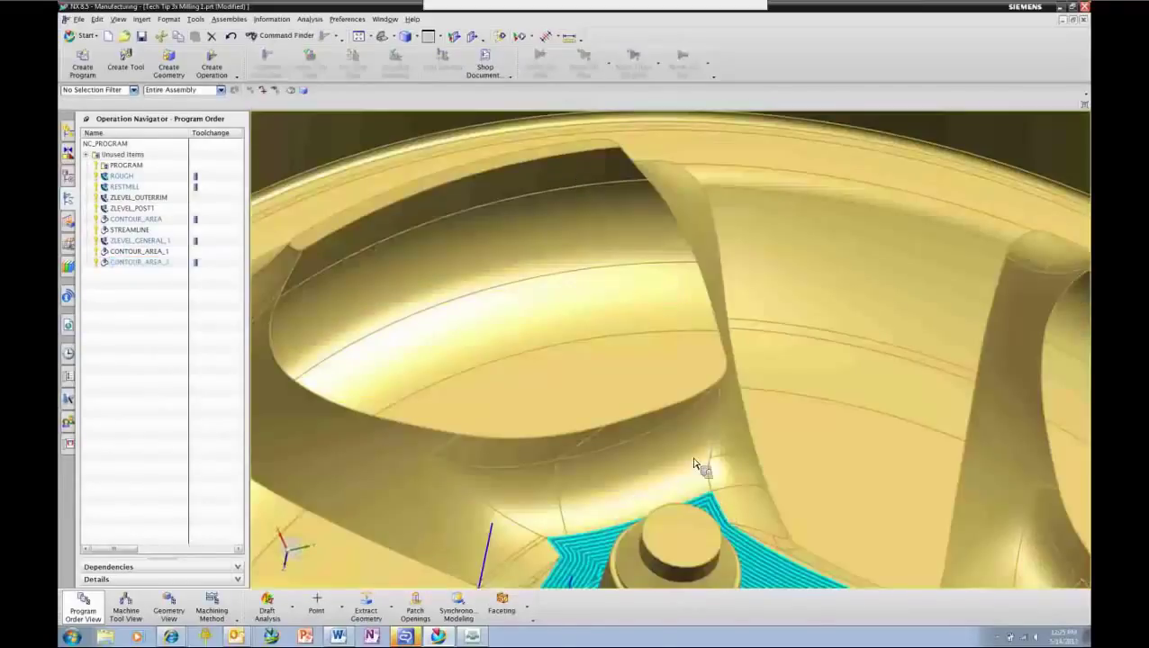
scroll(612, 306, down, 3)
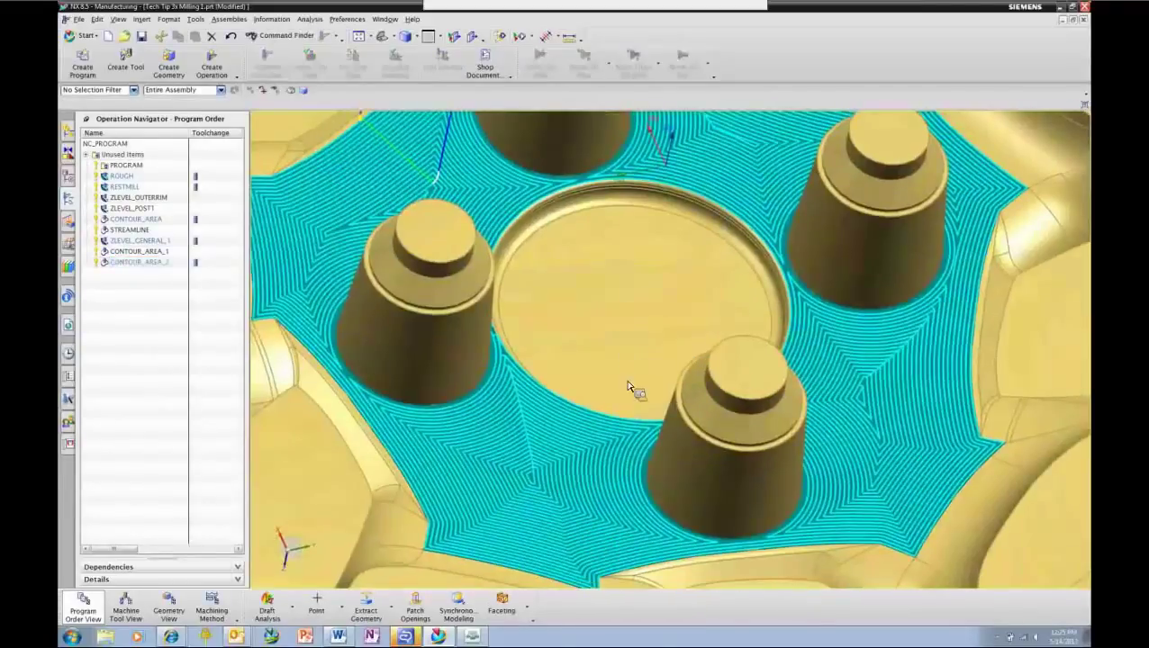
middle_drag(629, 388, 633, 393)
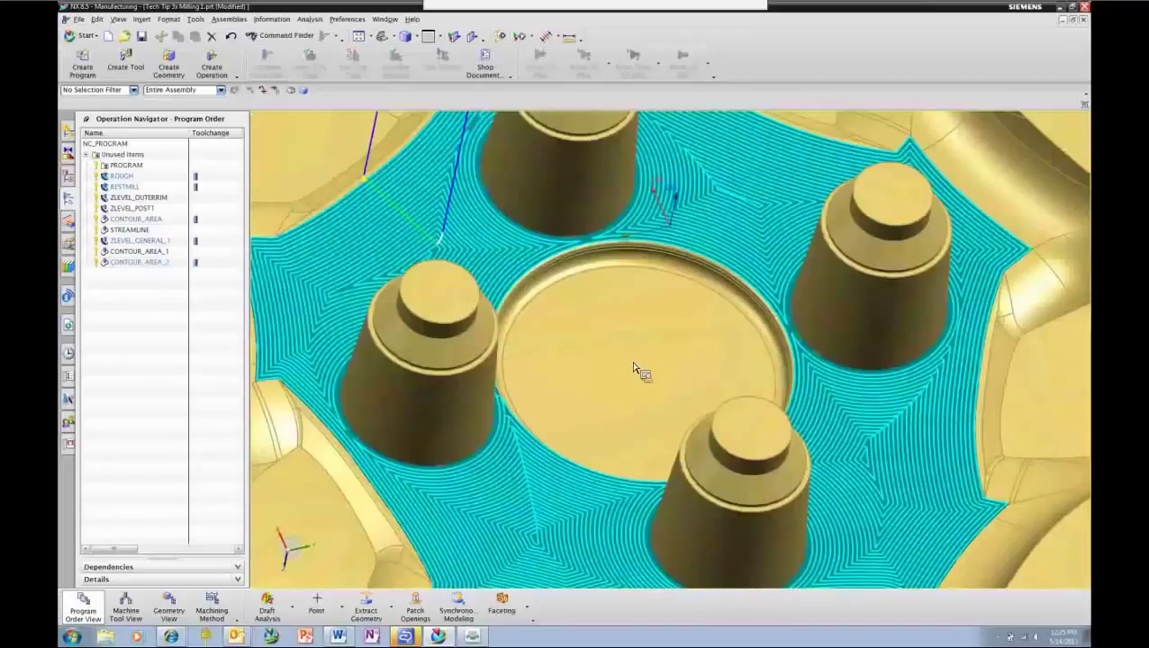
scroll(629, 368, down, 2)
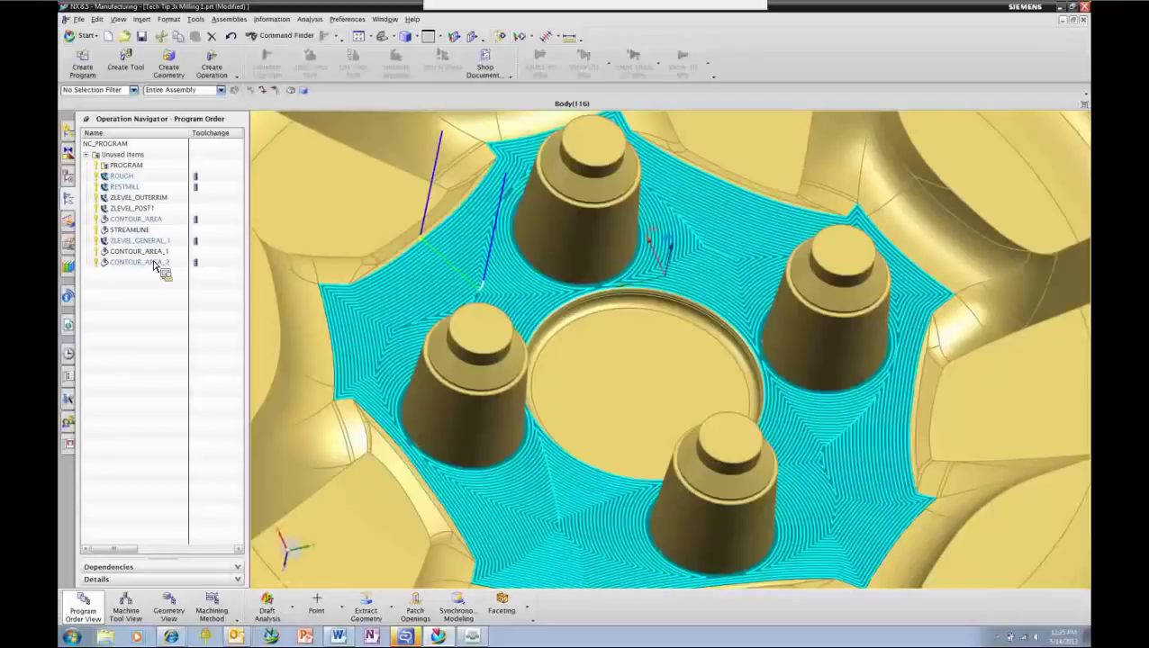
Set CONTOUR_AREA_2's corner smoothing to All Passes (0.5080 mm radius) in its cutting parameters
double_click(155, 262)
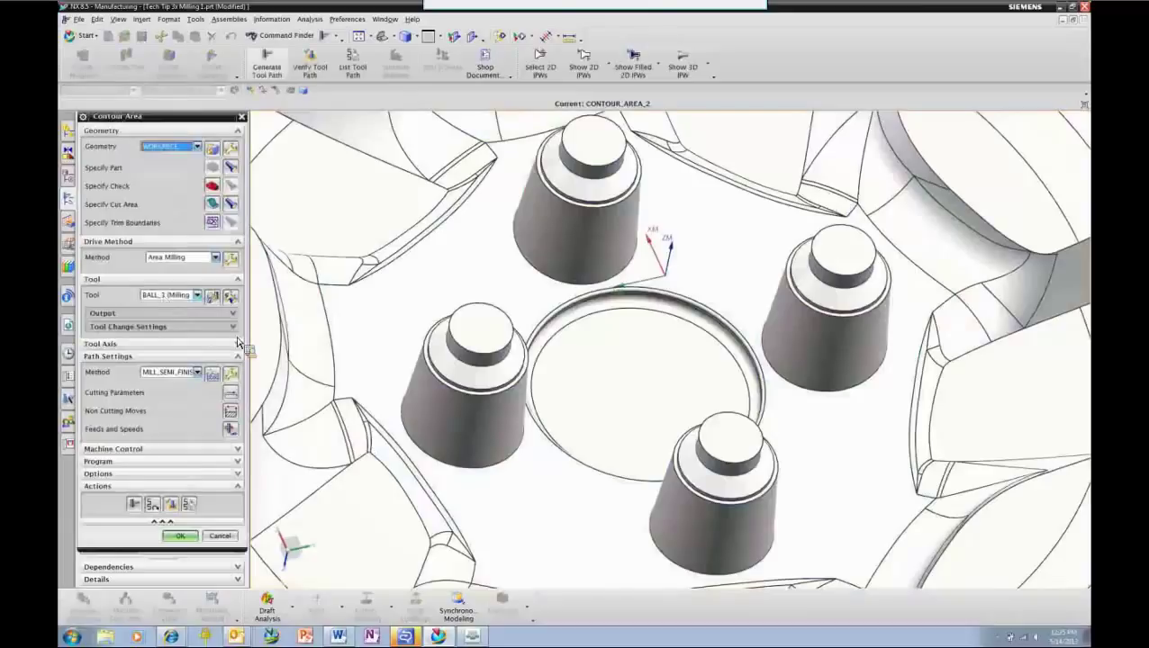
click(232, 398)
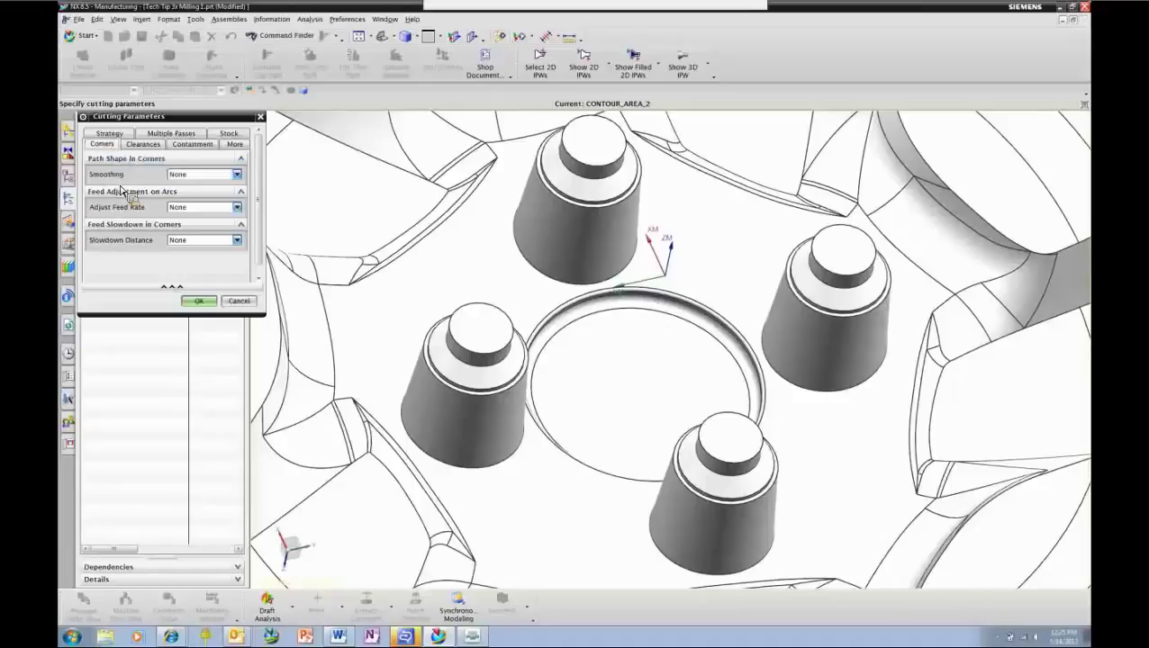
mouse_move(191, 181)
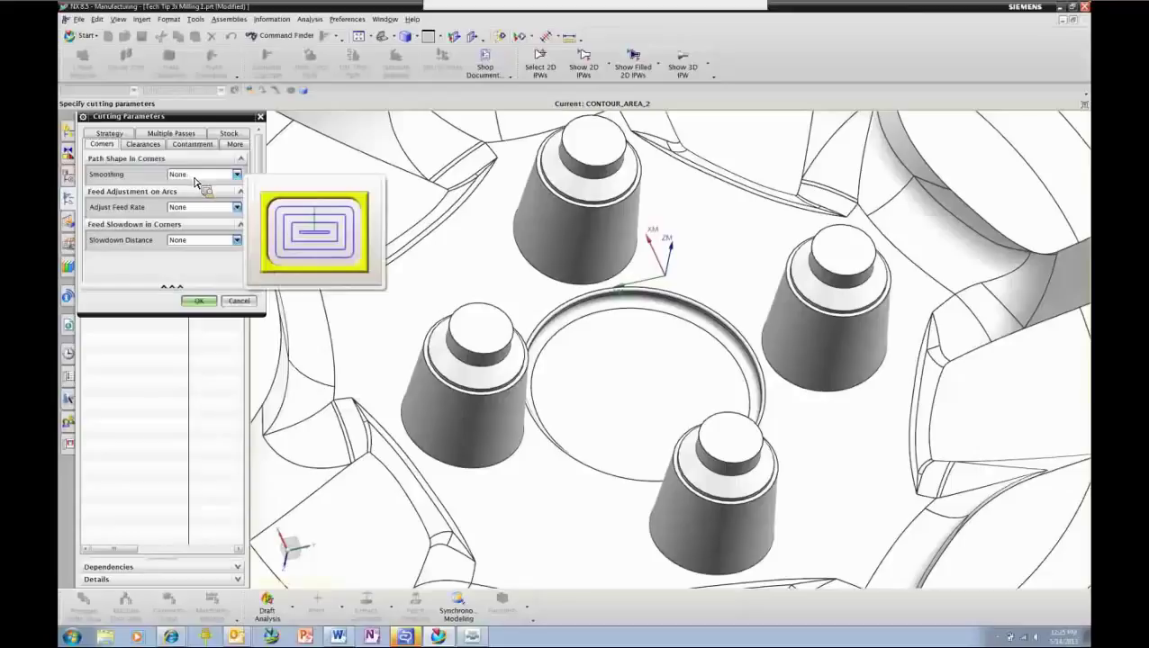
click(236, 178)
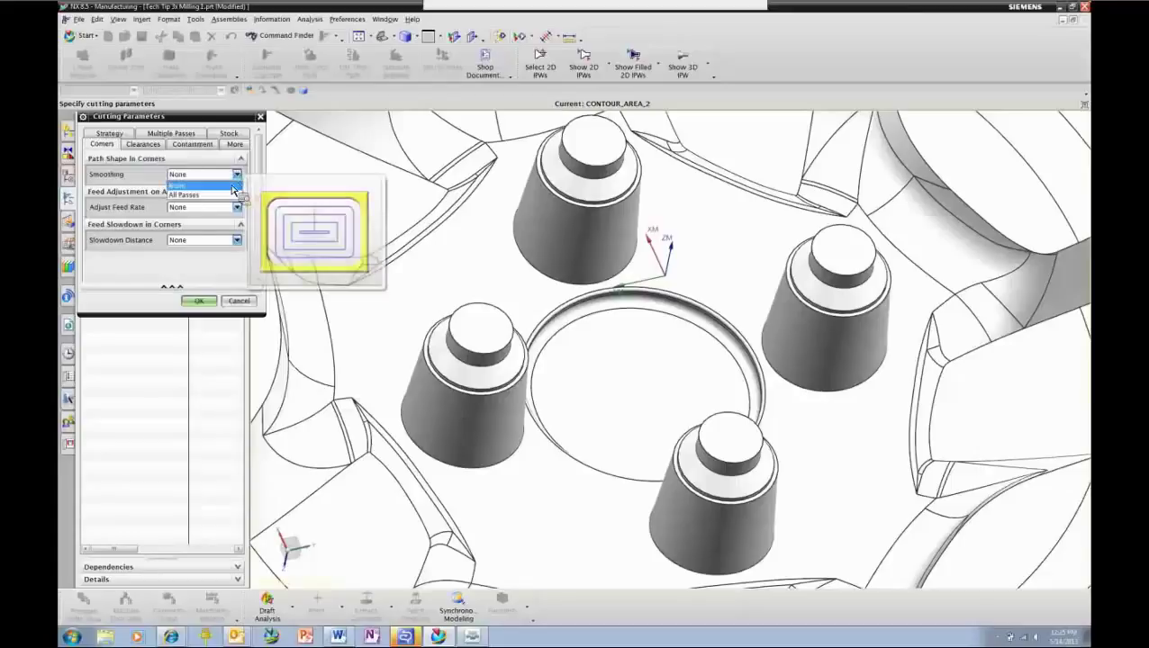
click(227, 194)
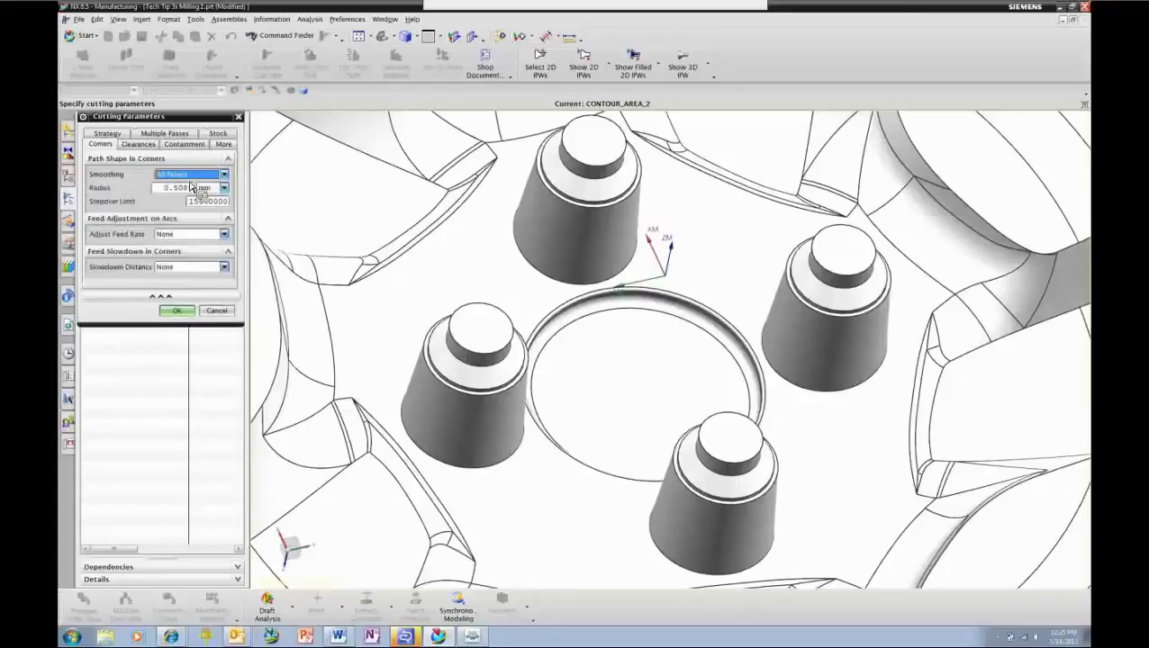
mouse_move(190, 178)
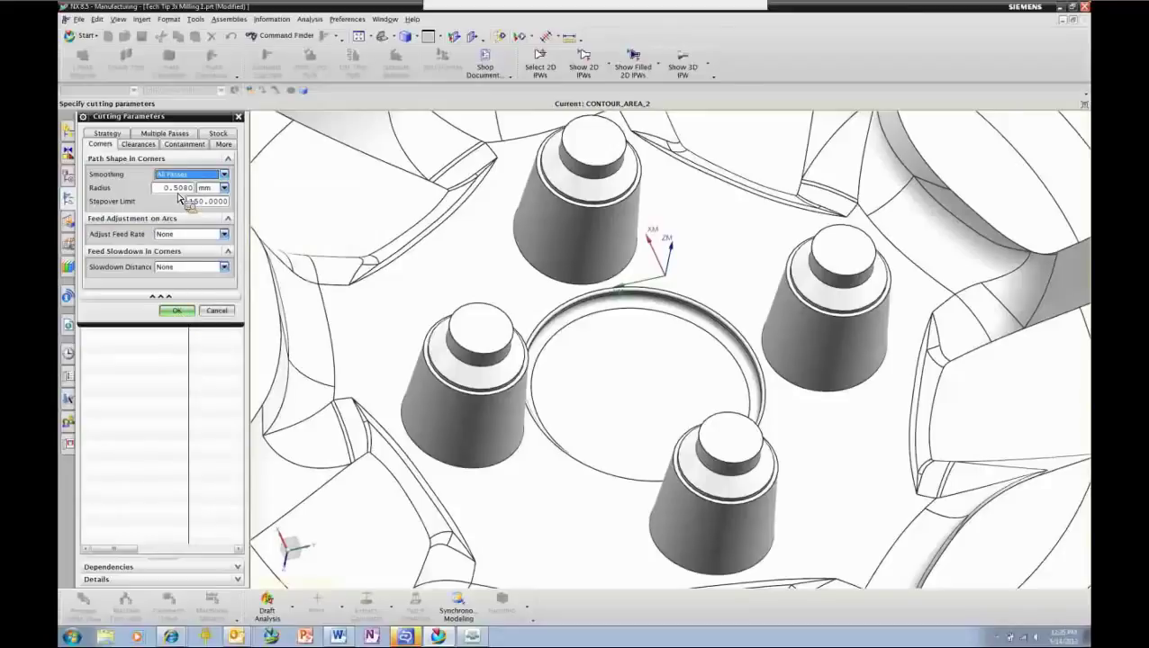
click(178, 310)
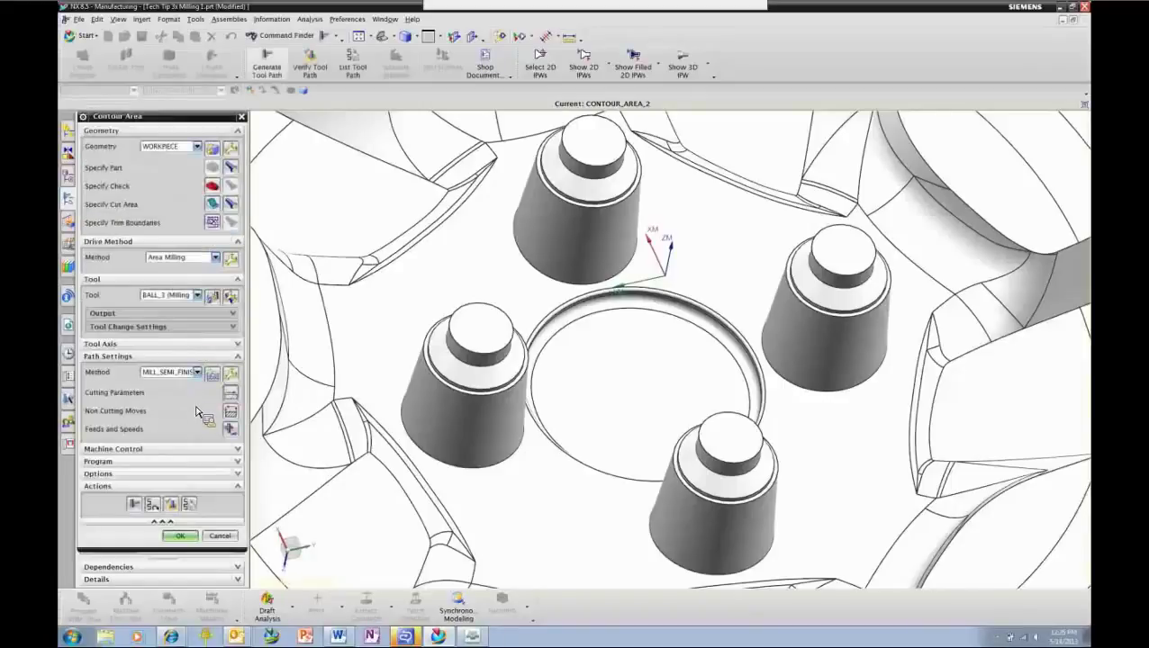
Generate the CONTOUR_AREA_2 tool path and zoom in near the central bore to inspect it
click(180, 537)
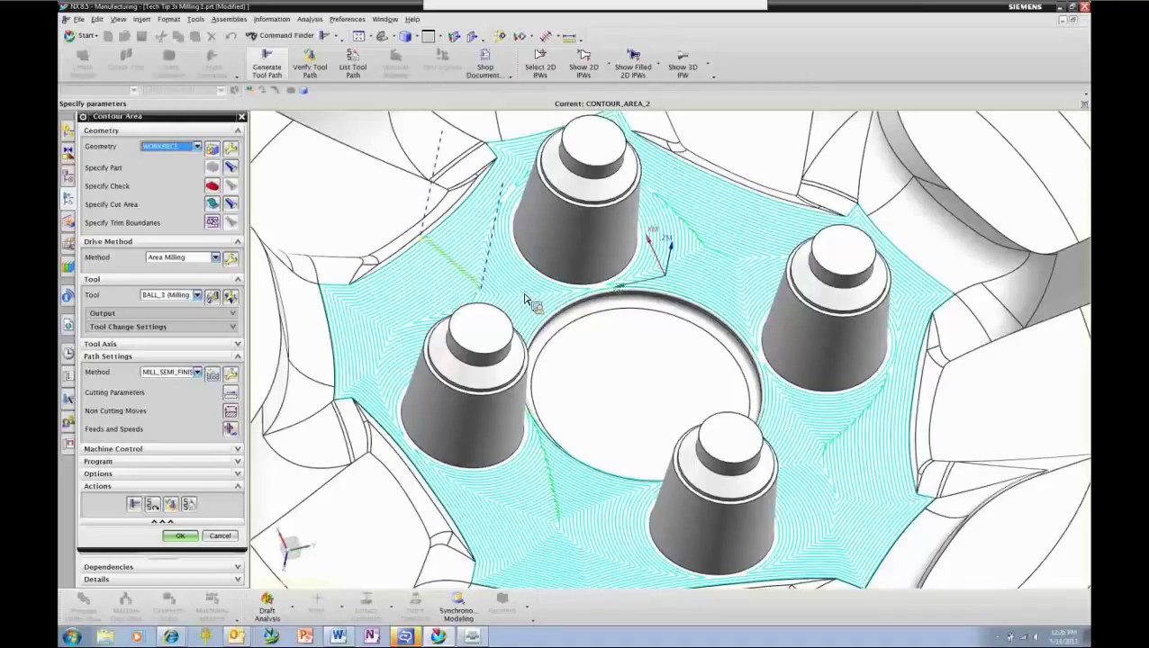
scroll(604, 295, up, 5)
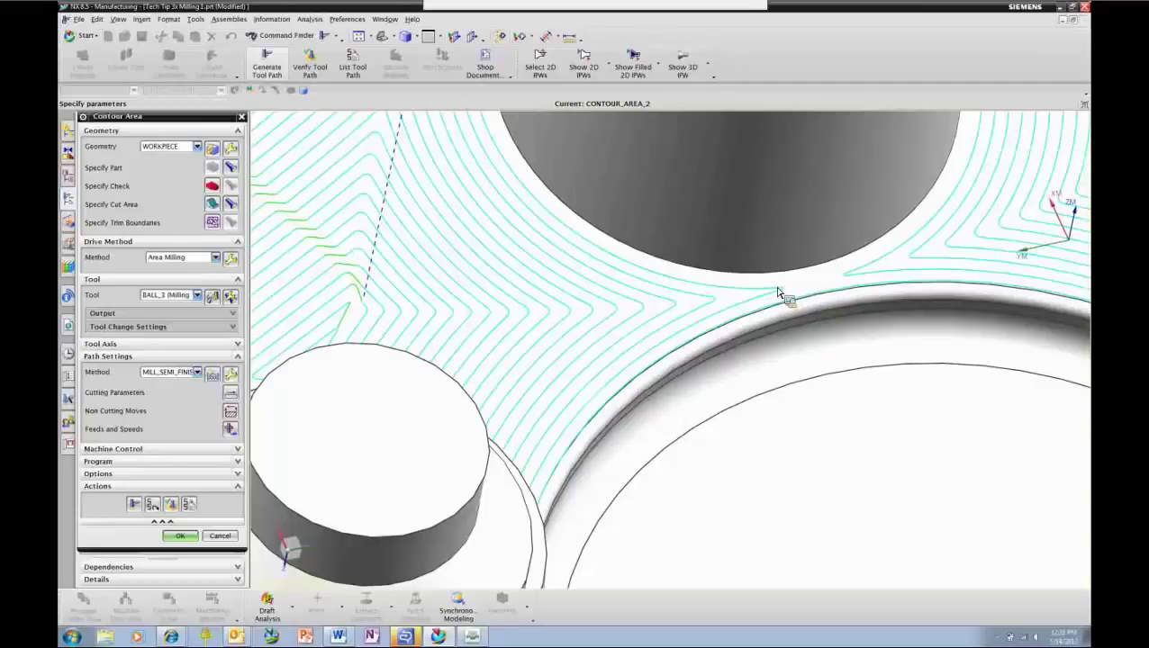
Enable Finish Pass under More in CONTOUR_AREA_2's area-milling drive method settings
click(233, 262)
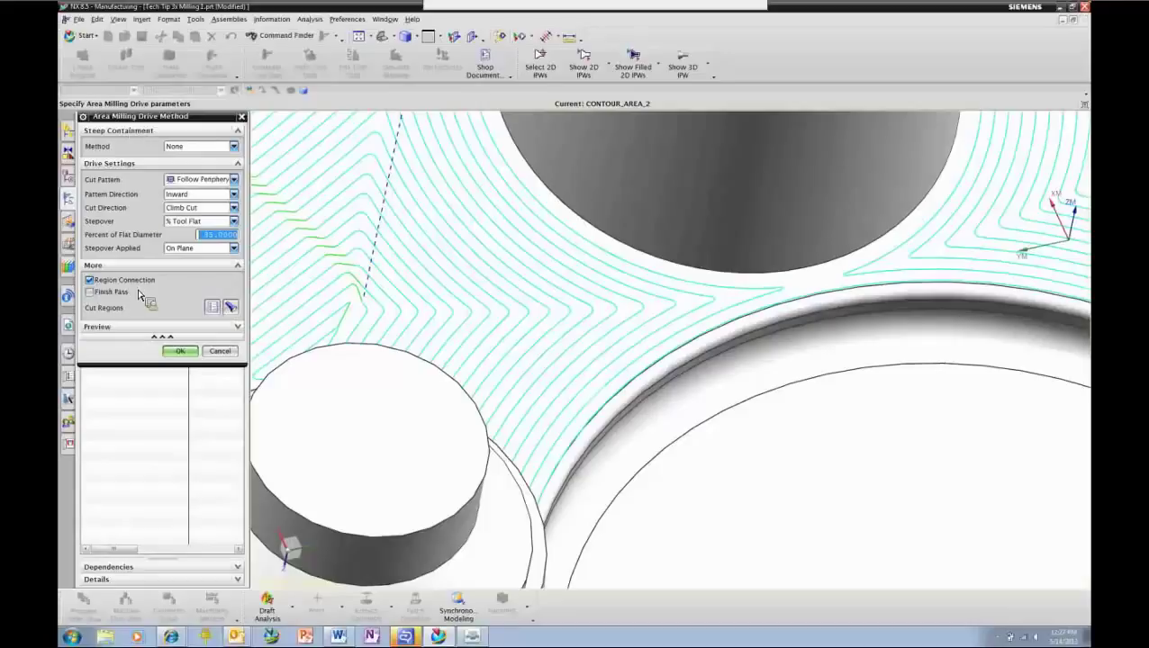
click(238, 267)
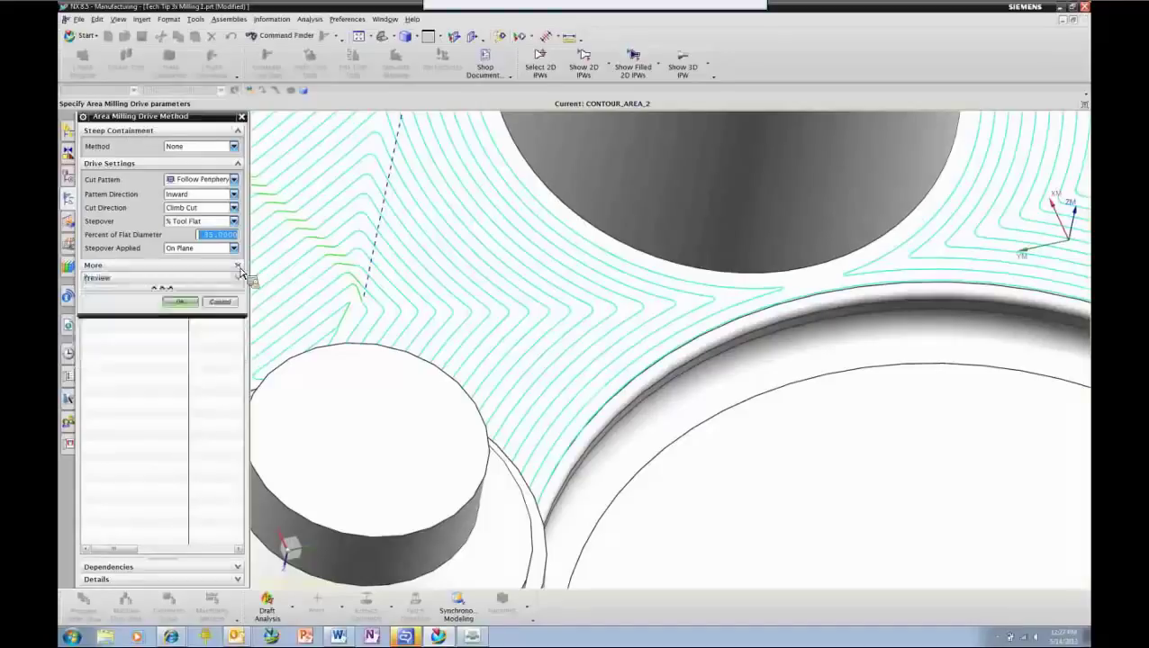
click(238, 267)
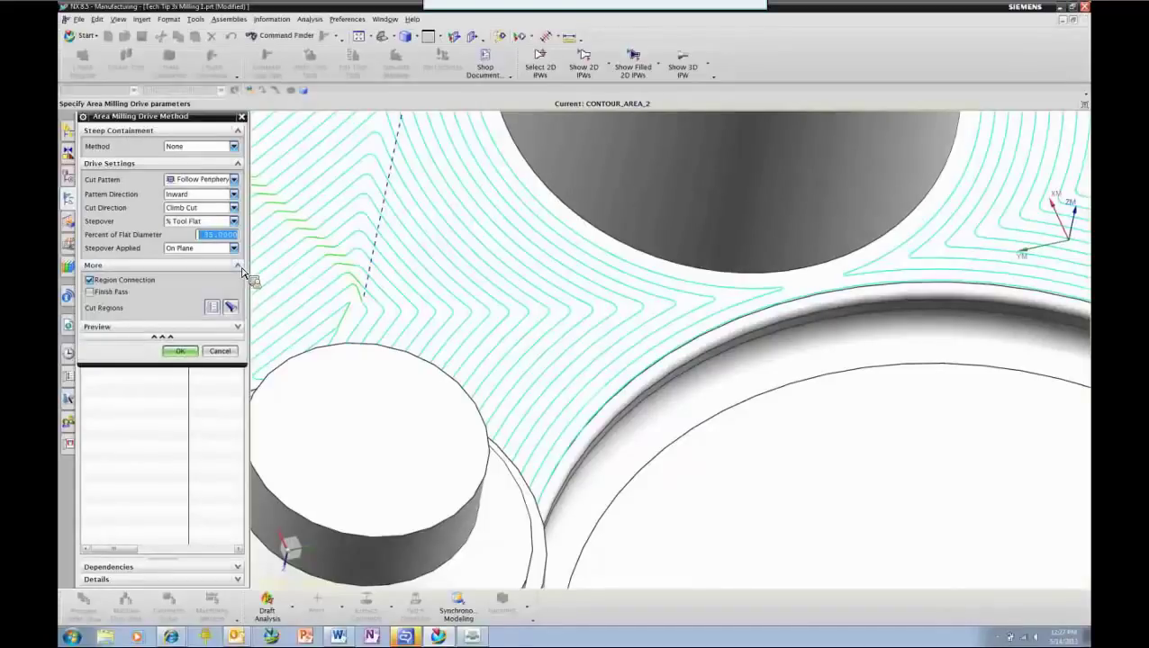
click(95, 294)
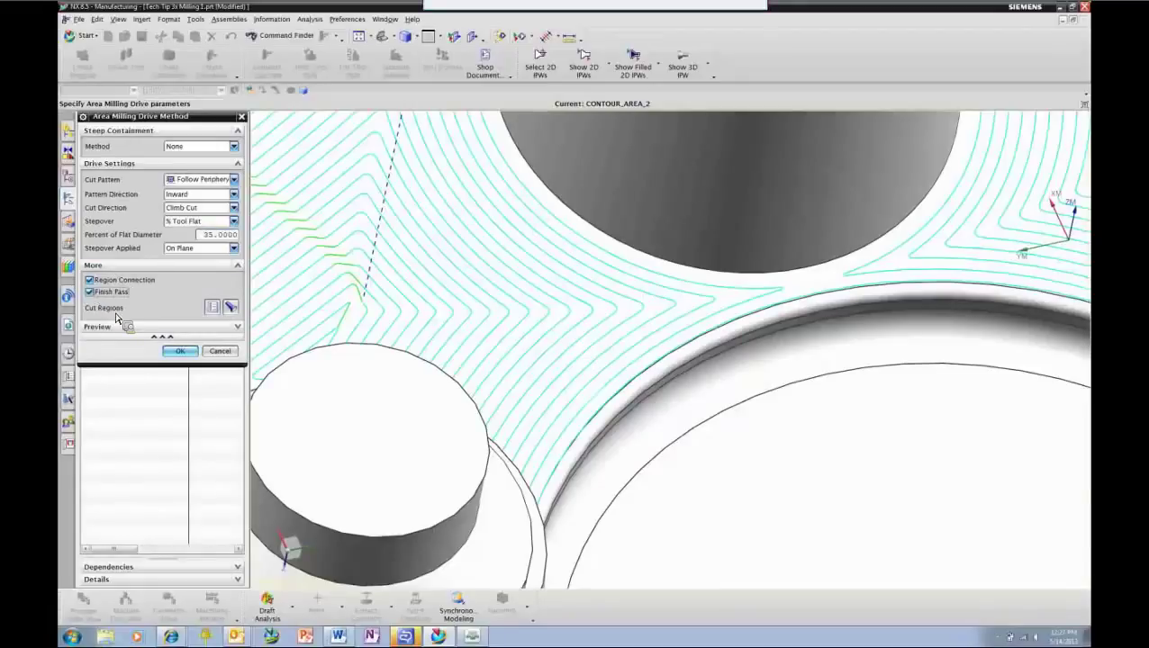
click(190, 352)
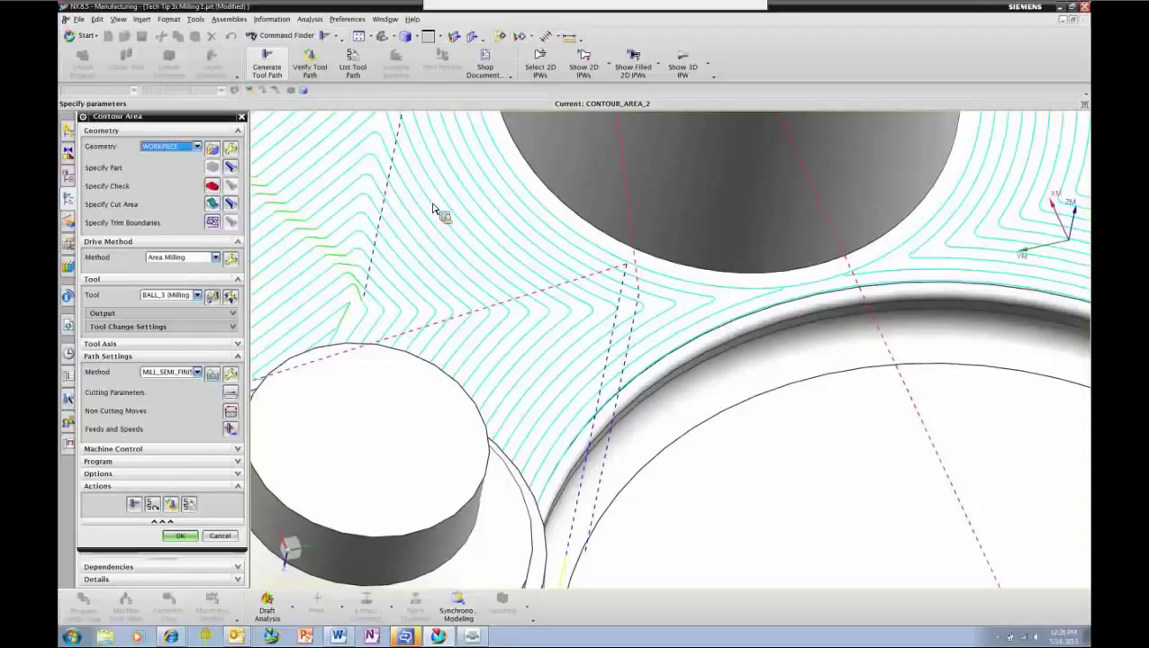
Review the Machine Control motion output settings, then accept the CONTOUR_AREA_2 operation
click(239, 449)
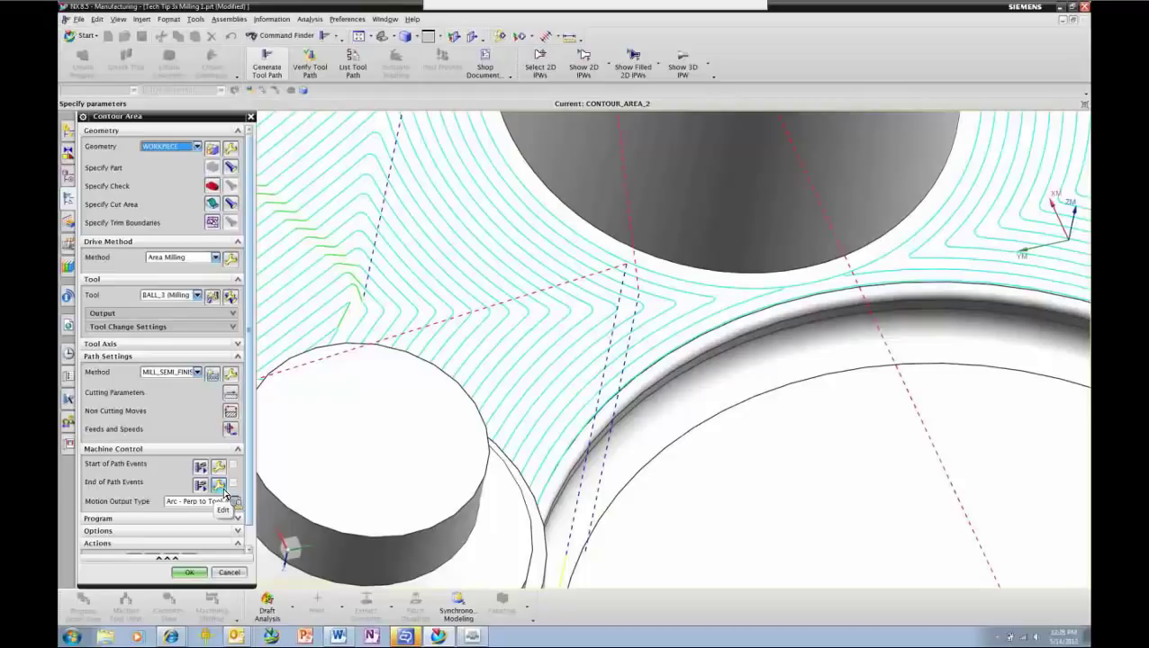
click(189, 573)
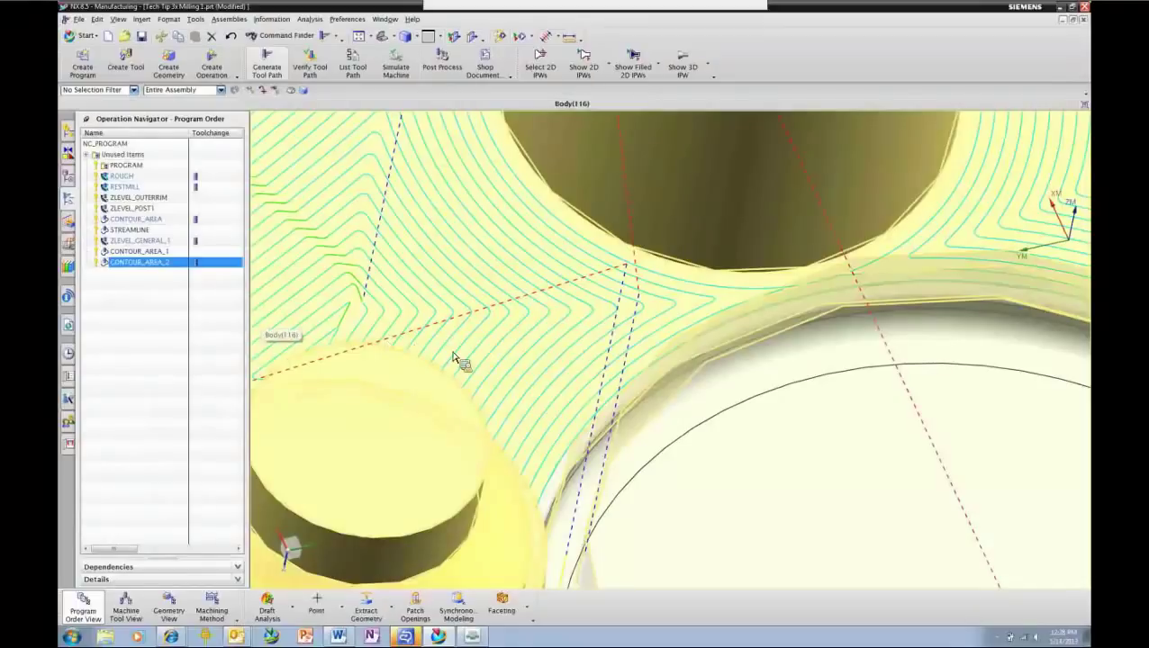
Select ZLEVEL_POST1, fit the whole wheel in view and orbit it to a new angle
click(144, 208)
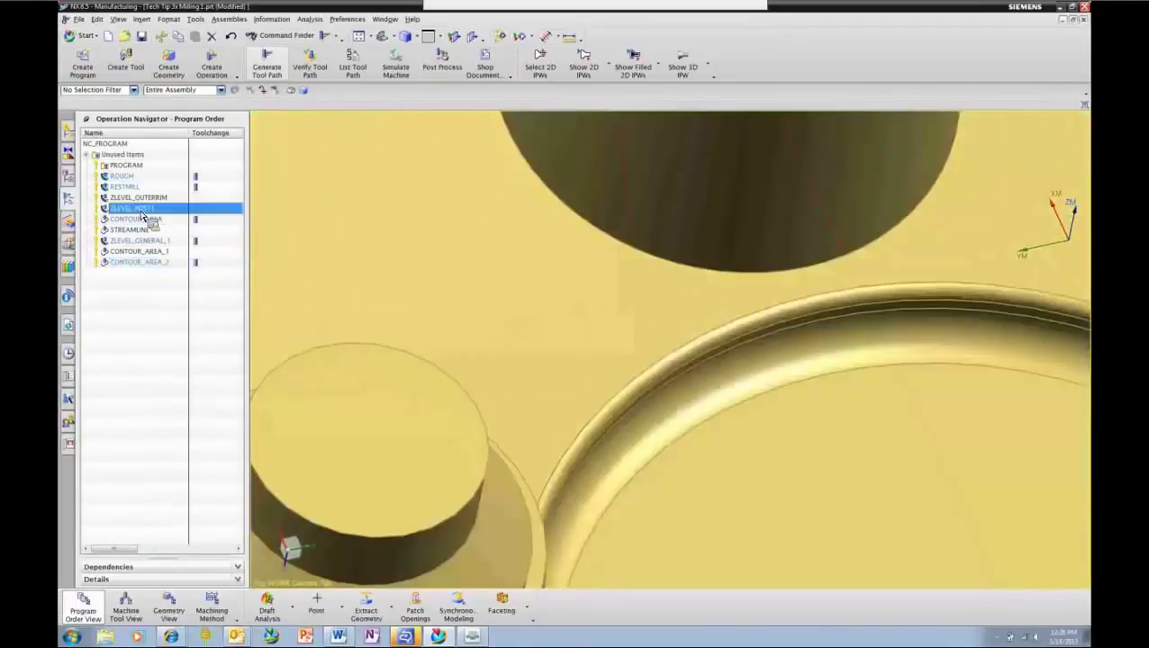
scroll(797, 453, down, 3)
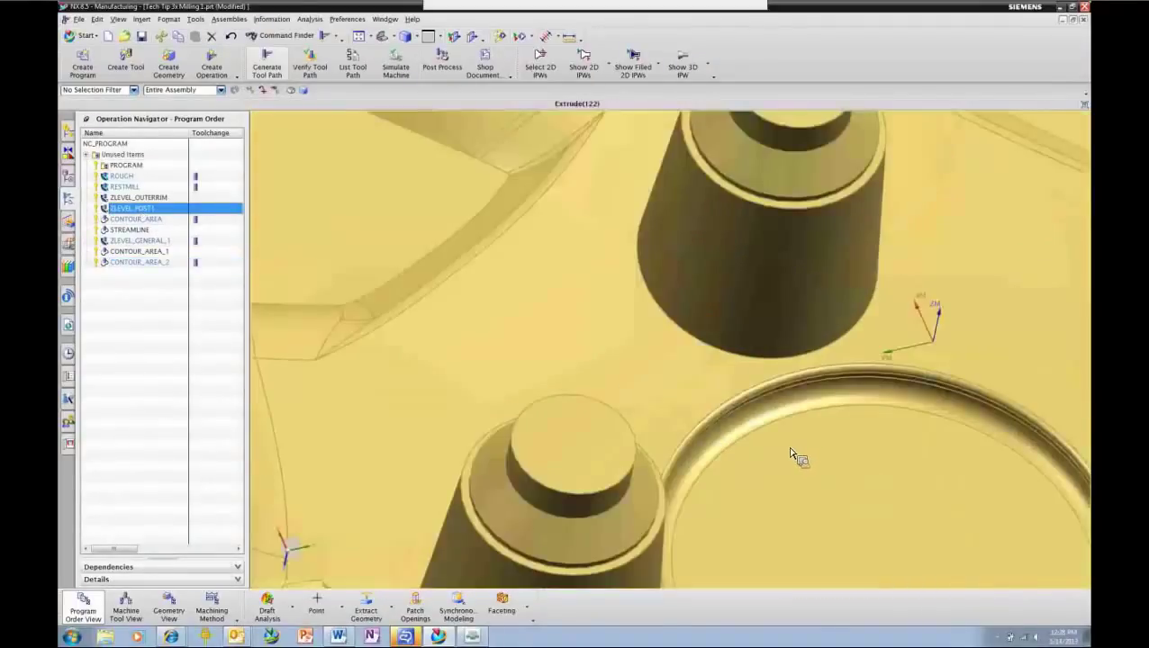
scroll(798, 453, down, 5)
key(Escape)
middle_drag(565, 227, 529, 194)
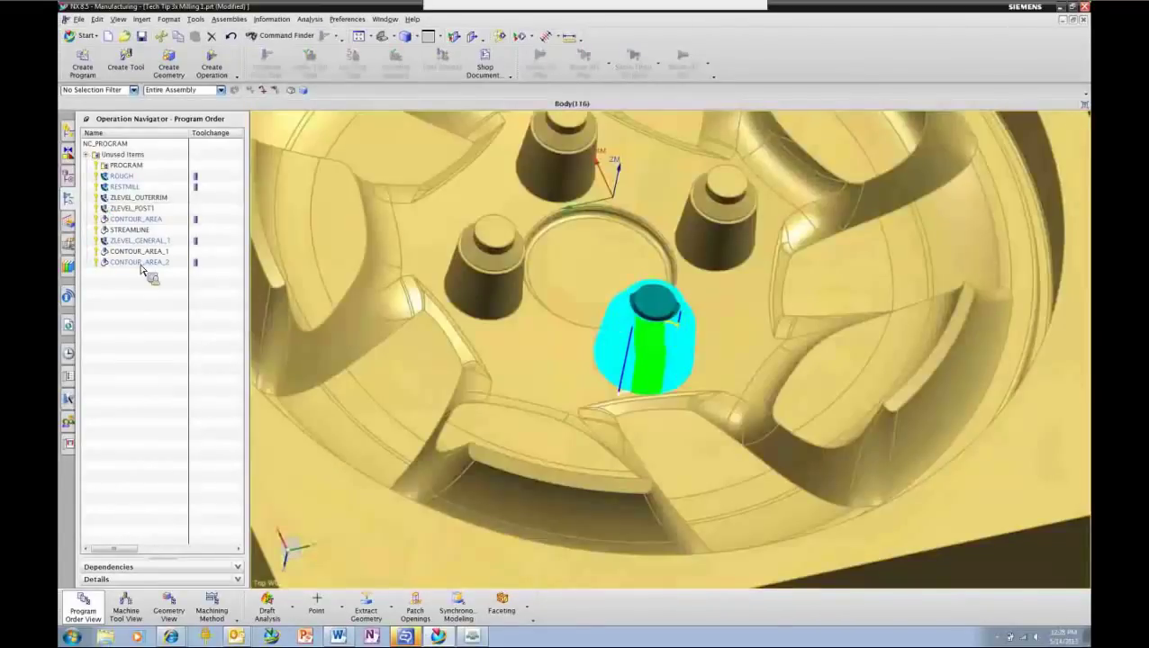
click(126, 208)
Replay the ZLEVEL_POST1 tool path, jumping to later points from a lower angle, then close it
click(309, 63)
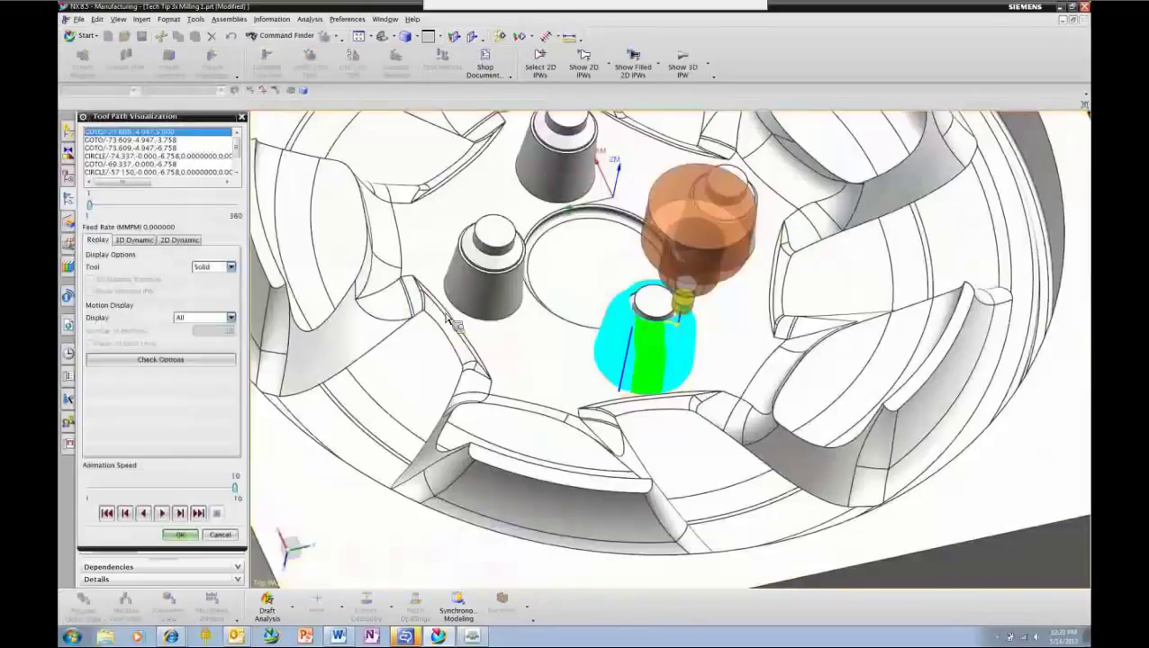
middle_drag(544, 360, 560, 387)
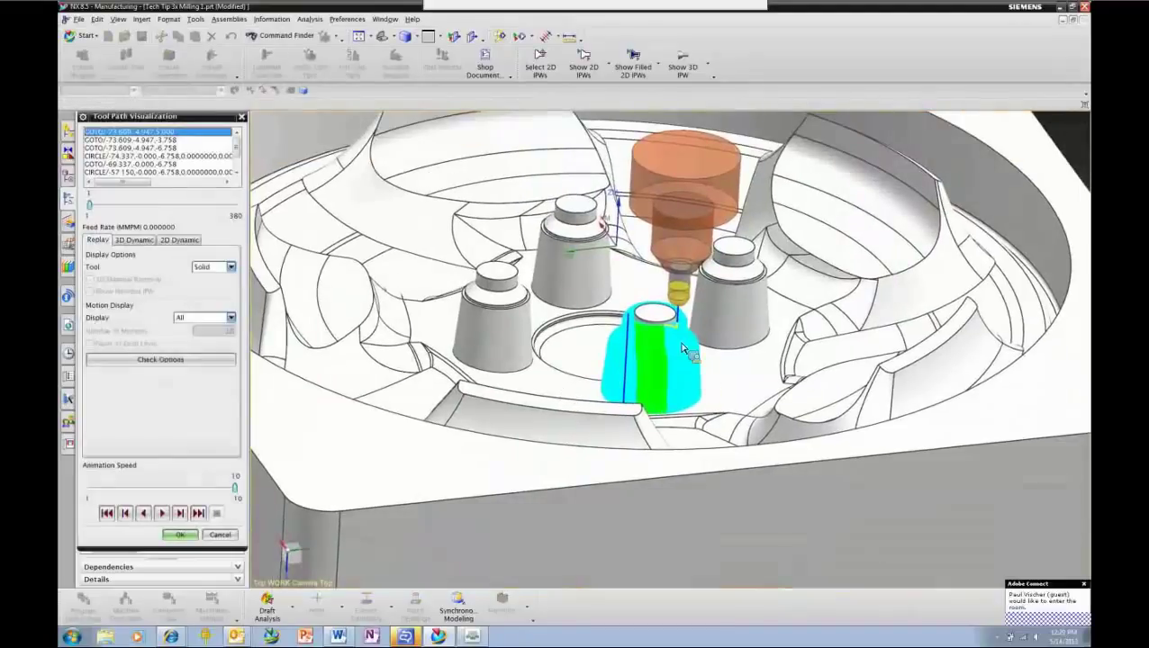
click(696, 387)
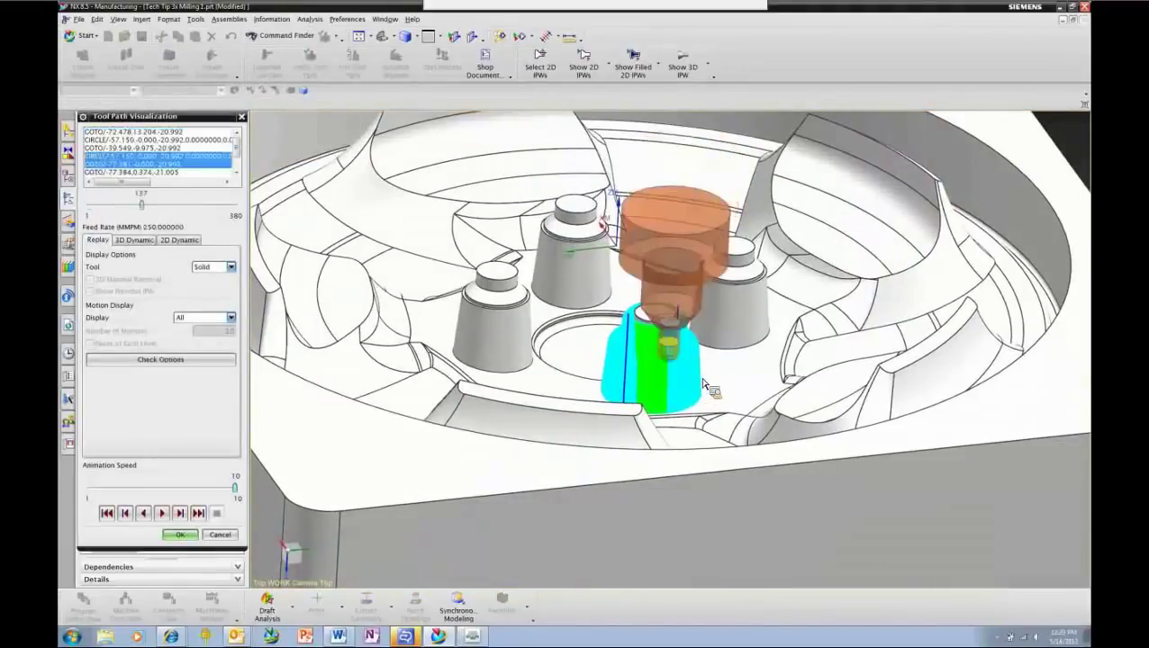
click(687, 393)
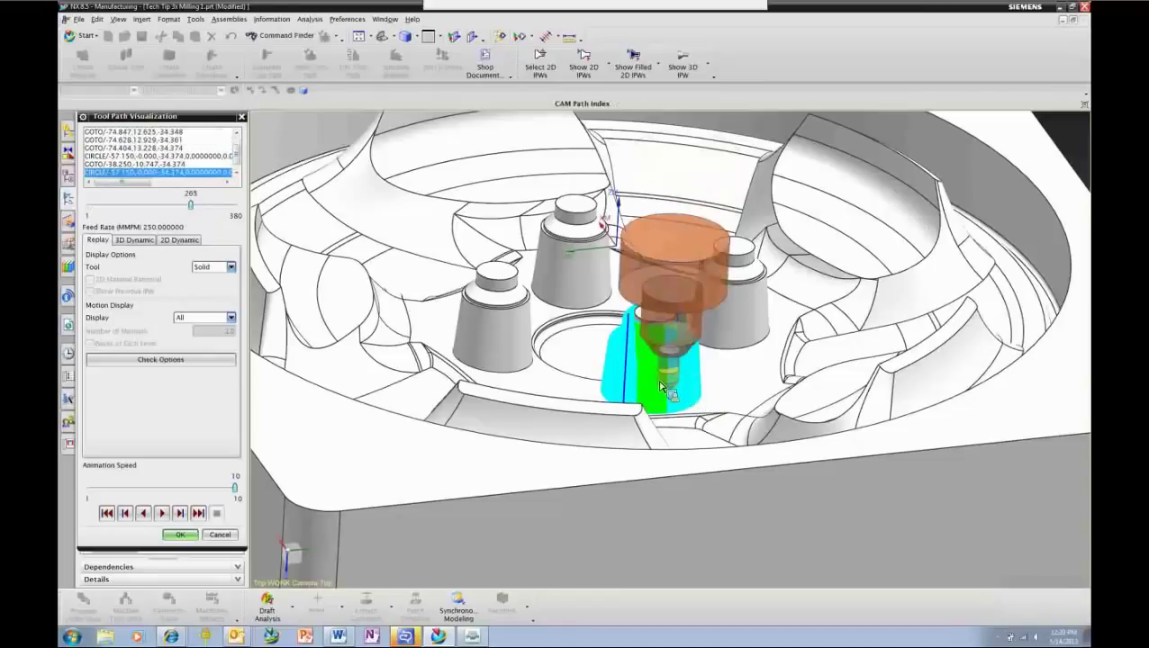
mouse_move(682, 395)
middle_down()
mouse_move(687, 373)
mouse_move(713, 384)
mouse_move(661, 373)
mouse_move(667, 389)
middle_up()
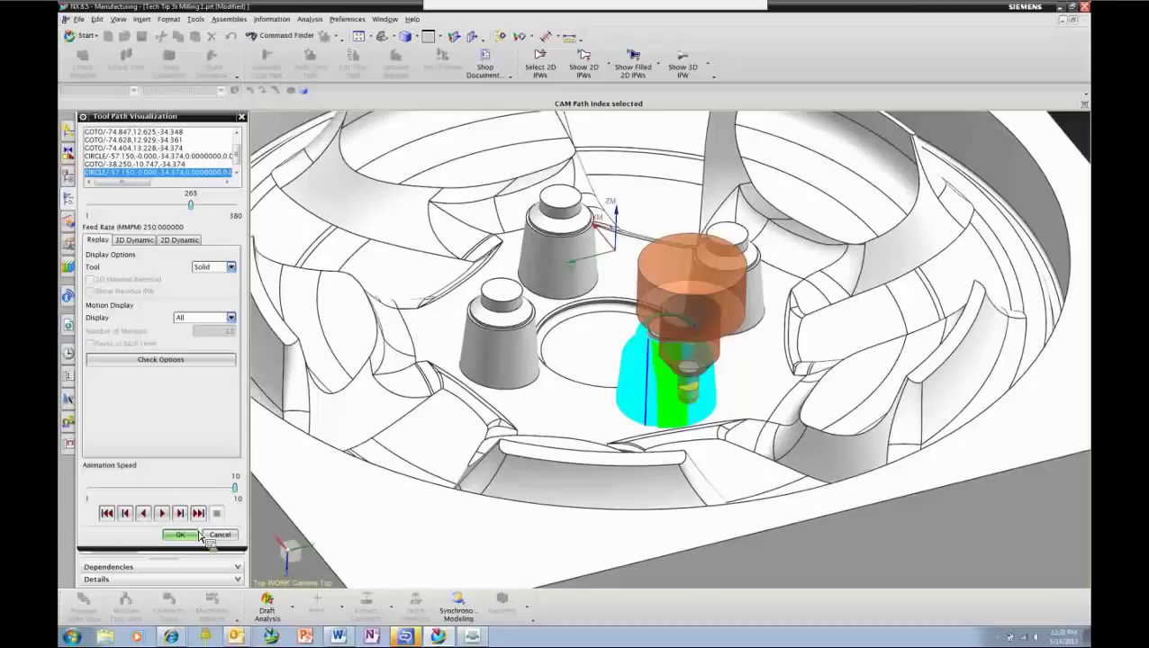
click(180, 534)
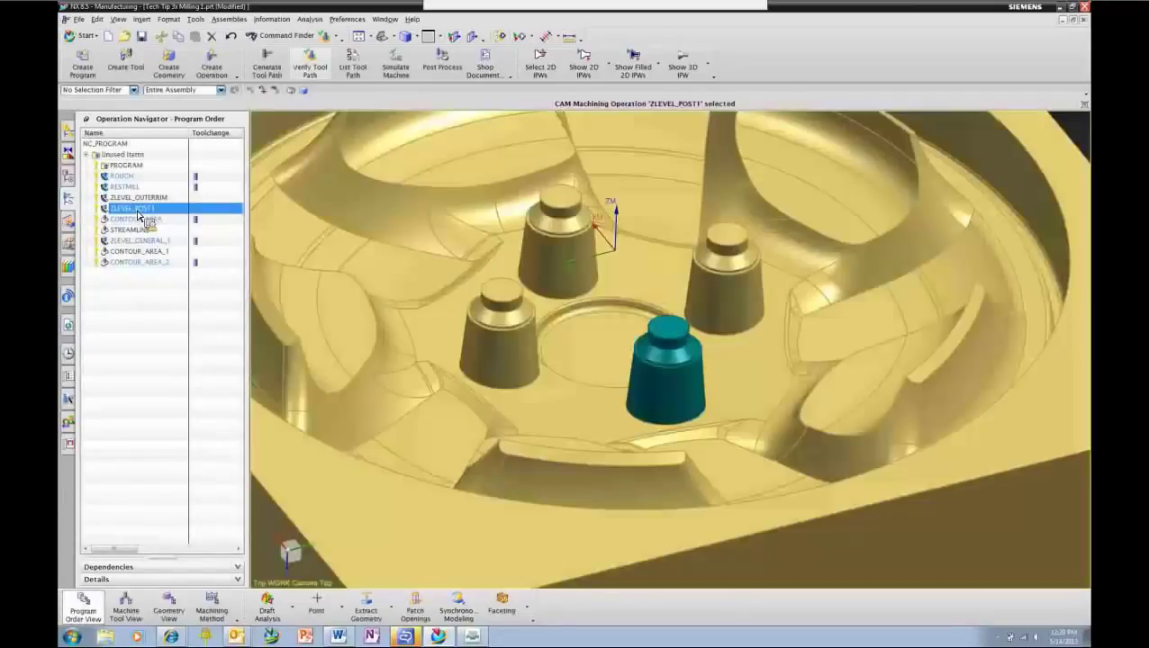
Select ZLEVEL_POST1 to show its path and start Tool Path > Divide by Holder on it
click(136, 210)
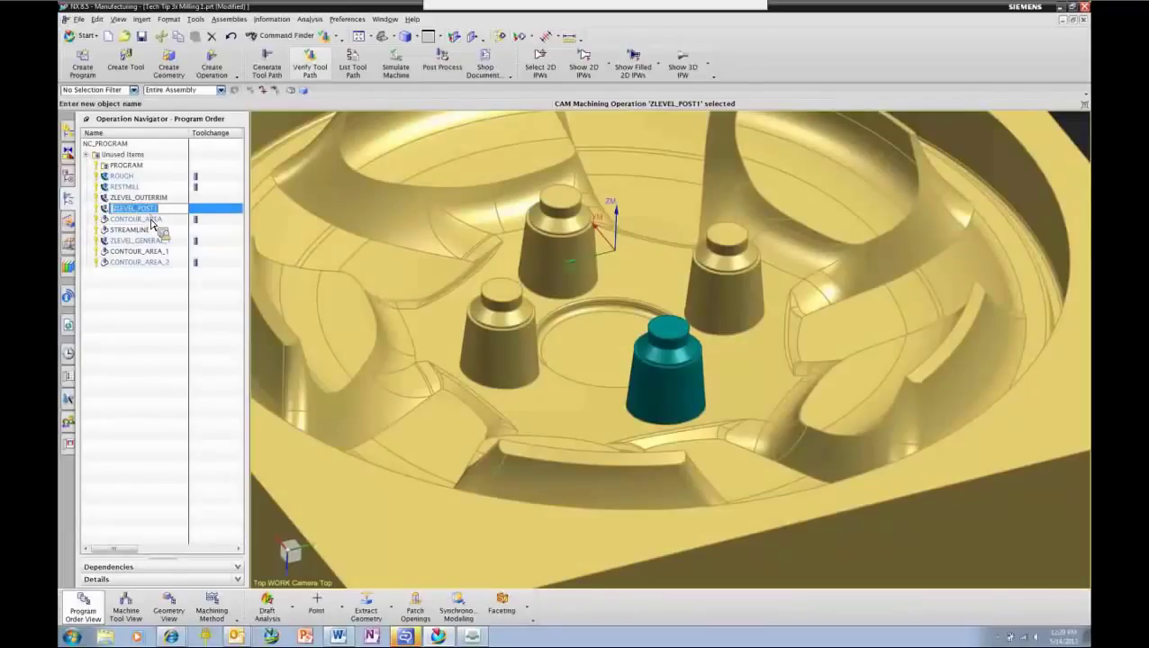
key(Return)
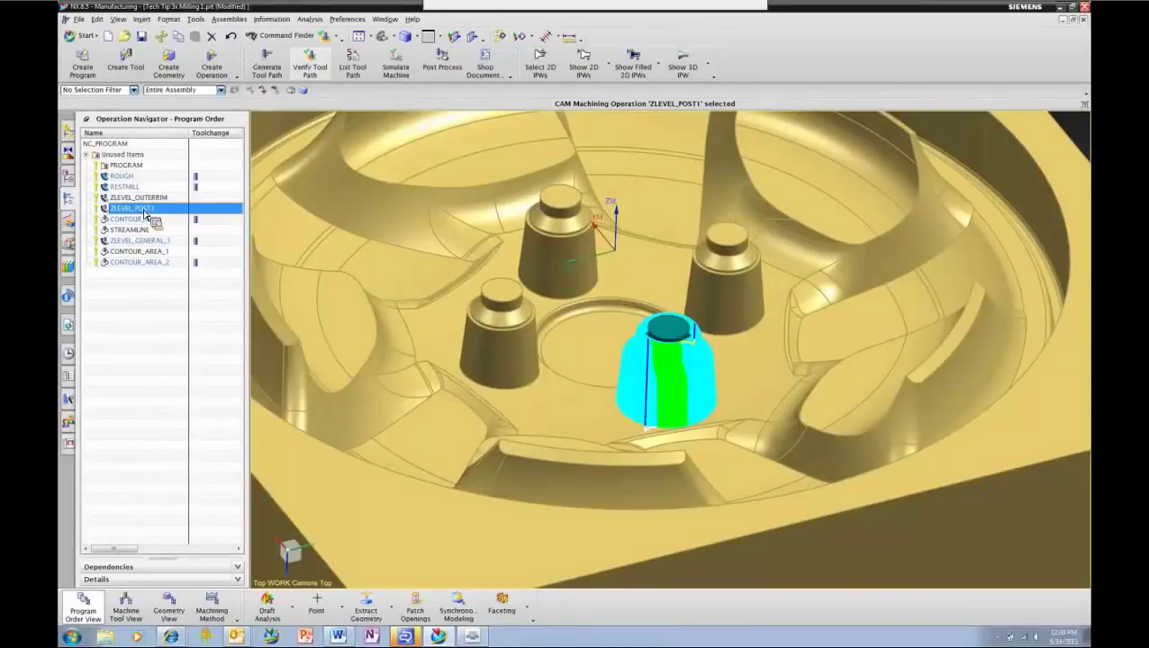
right_click(144, 213)
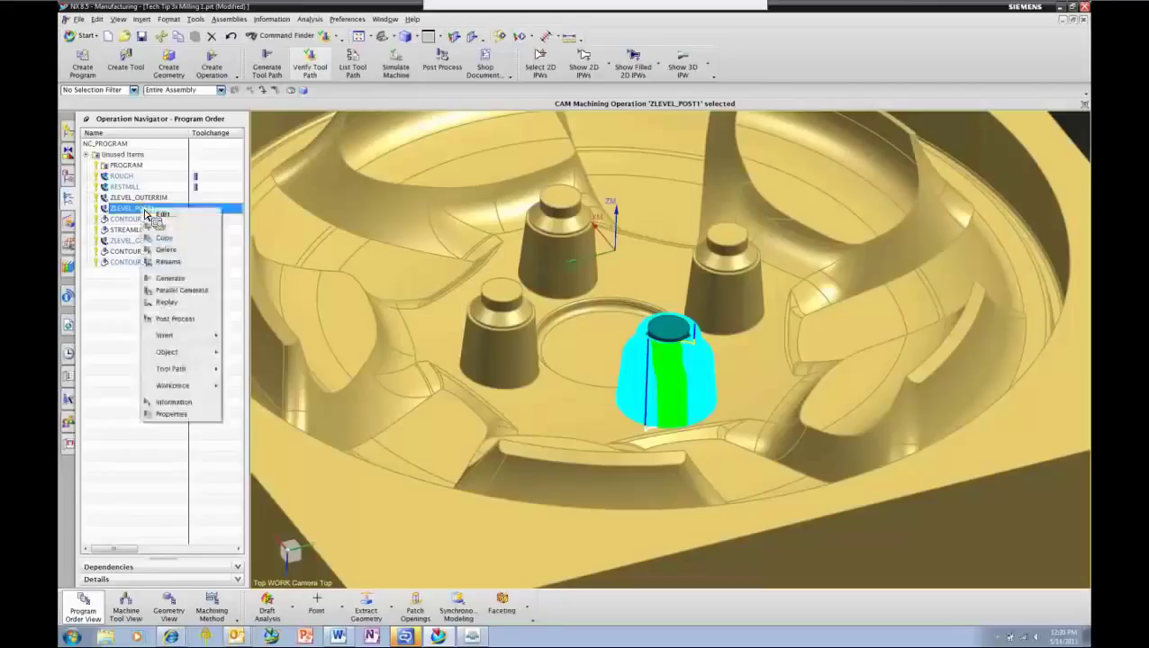
mouse_move(205, 369)
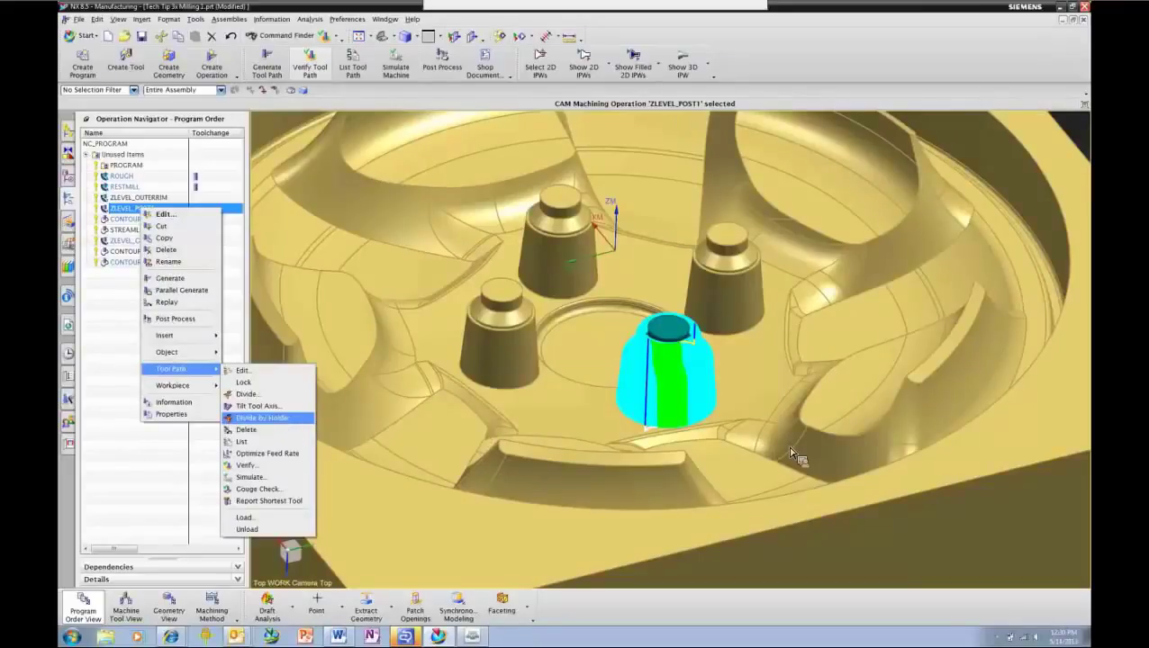
click(270, 419)
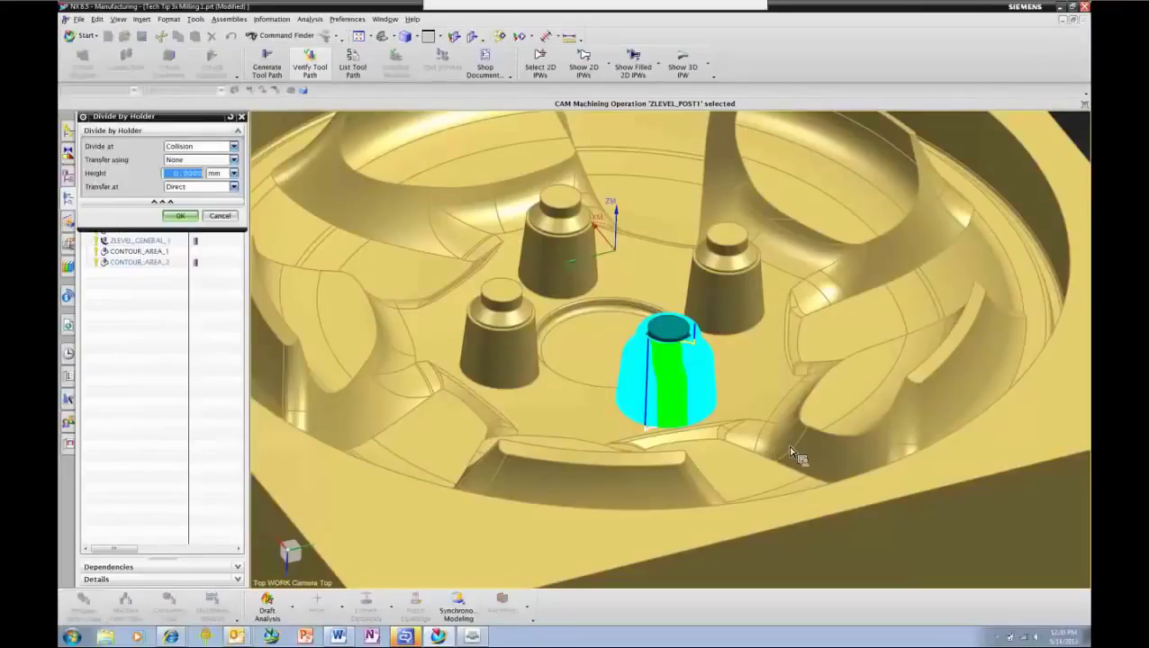
Set Divide at to Collision and apply the division, creating ZLEVEL_POST1_DIV_1
click(232, 147)
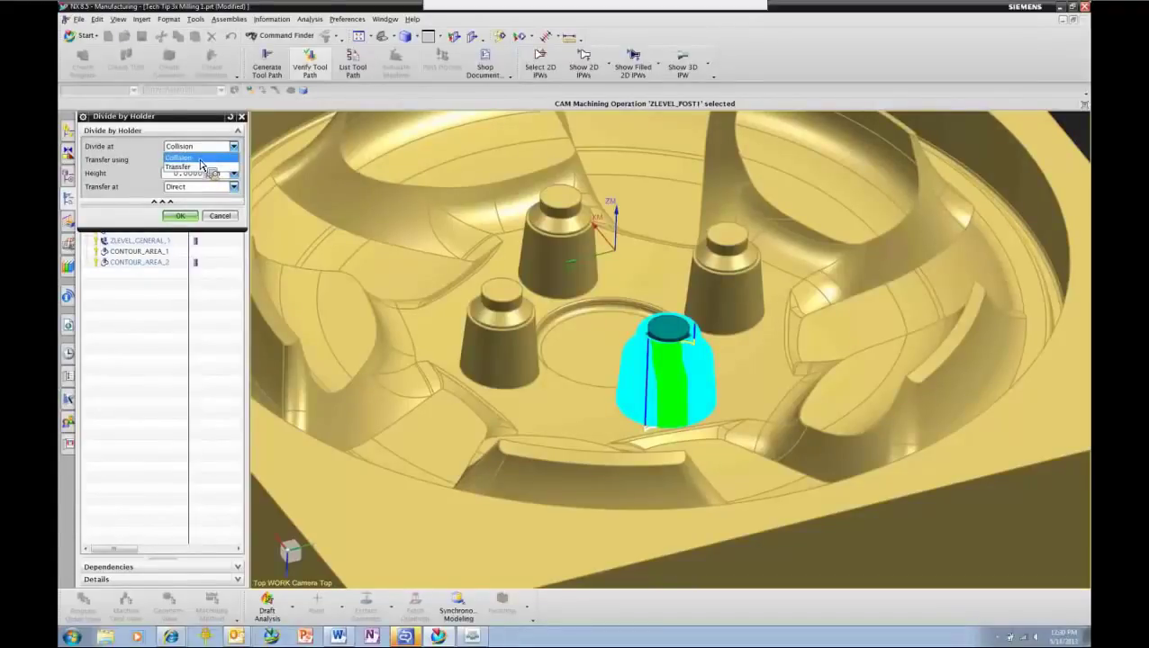
click(199, 159)
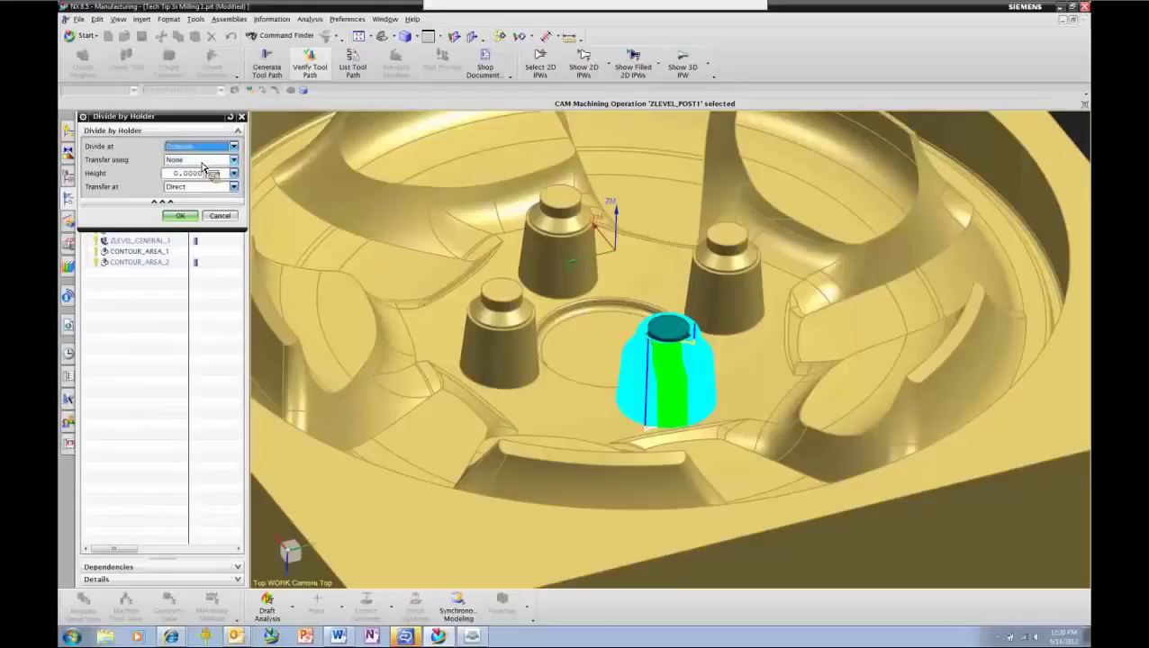
click(204, 217)
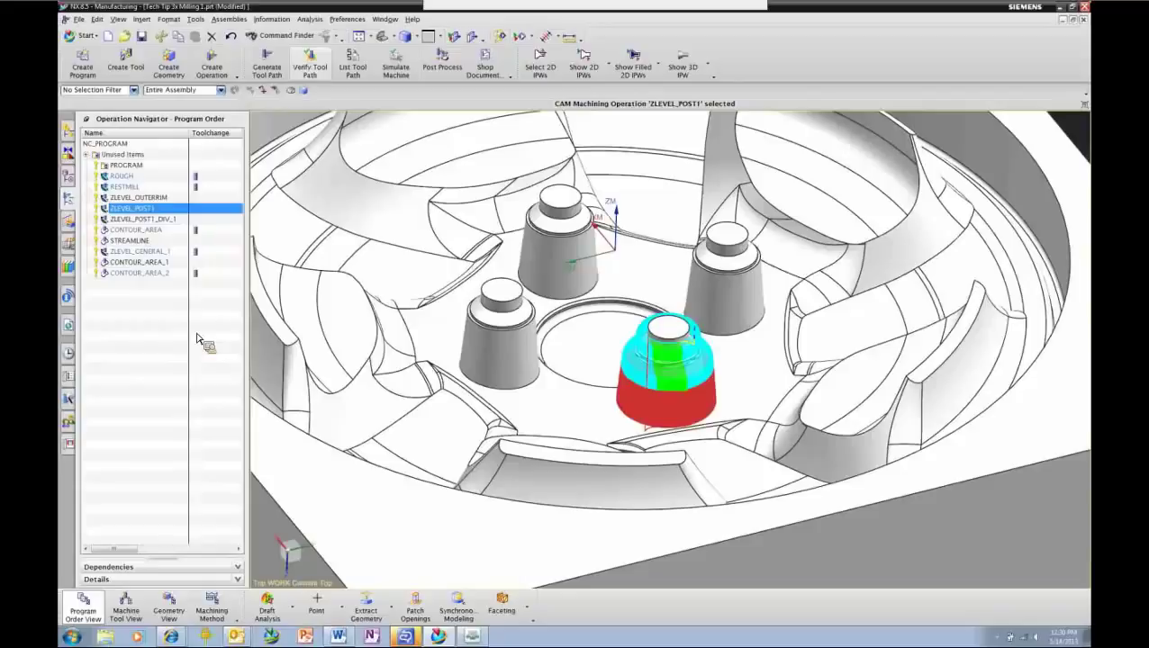
In Machine Tool View move ZLEVEL_POST1_DIV_1 under BALL_10_LONG, then switch to Geometry View
right_click(153, 338)
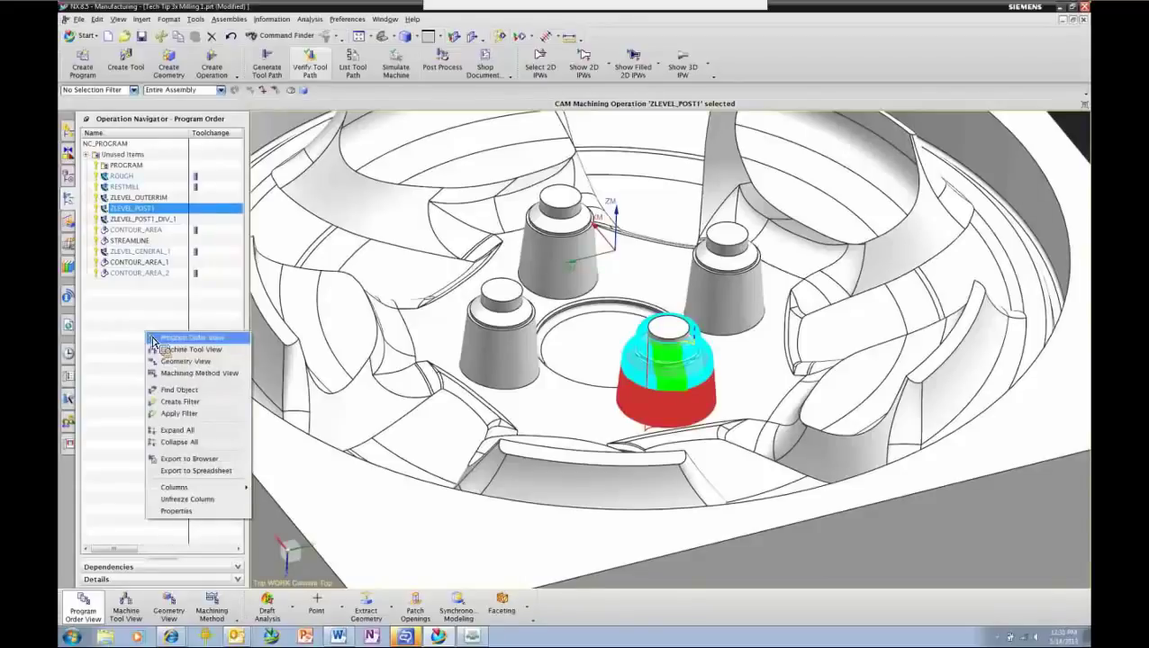
click(190, 360)
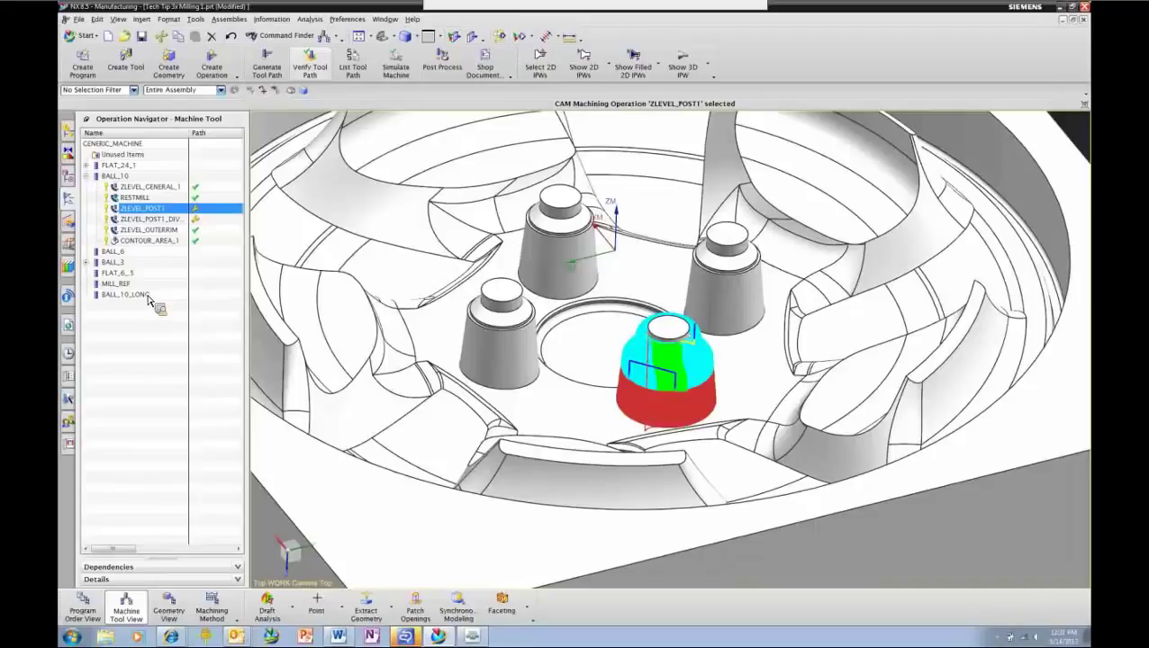
click(146, 220)
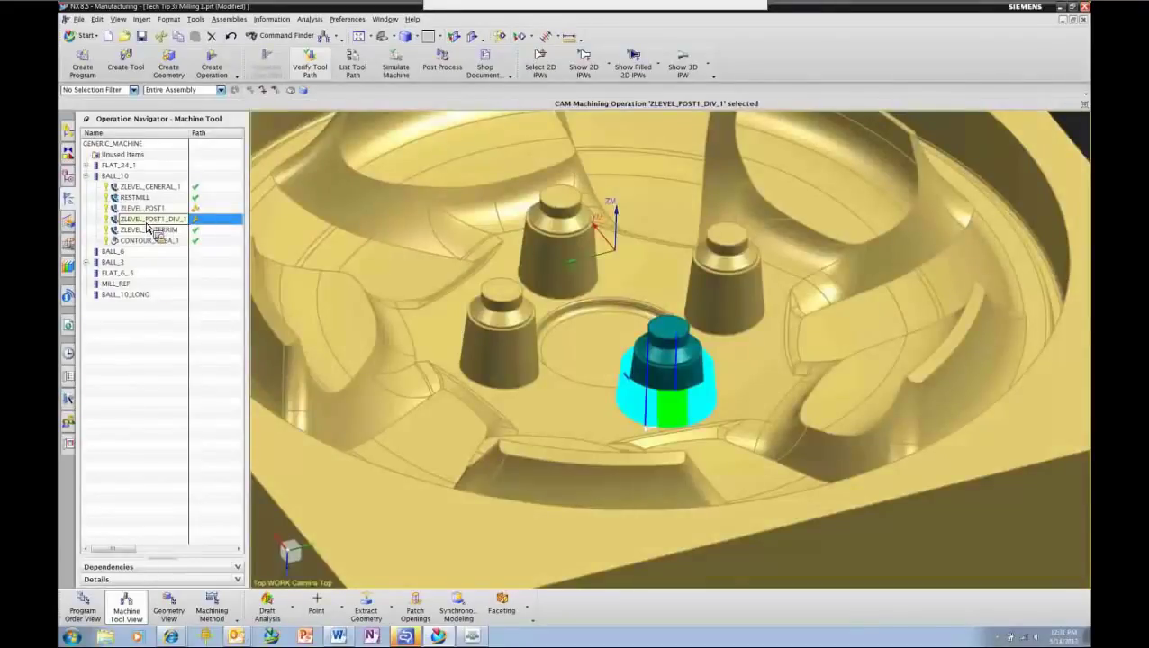
drag(146, 226, 142, 304)
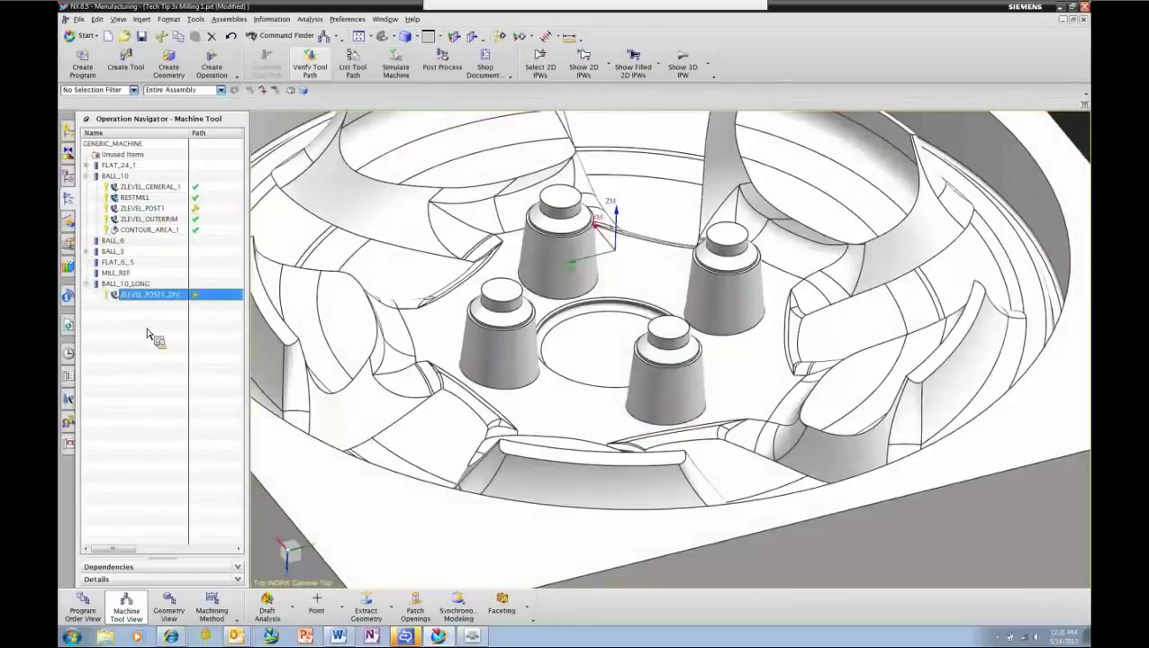
right_click(148, 322)
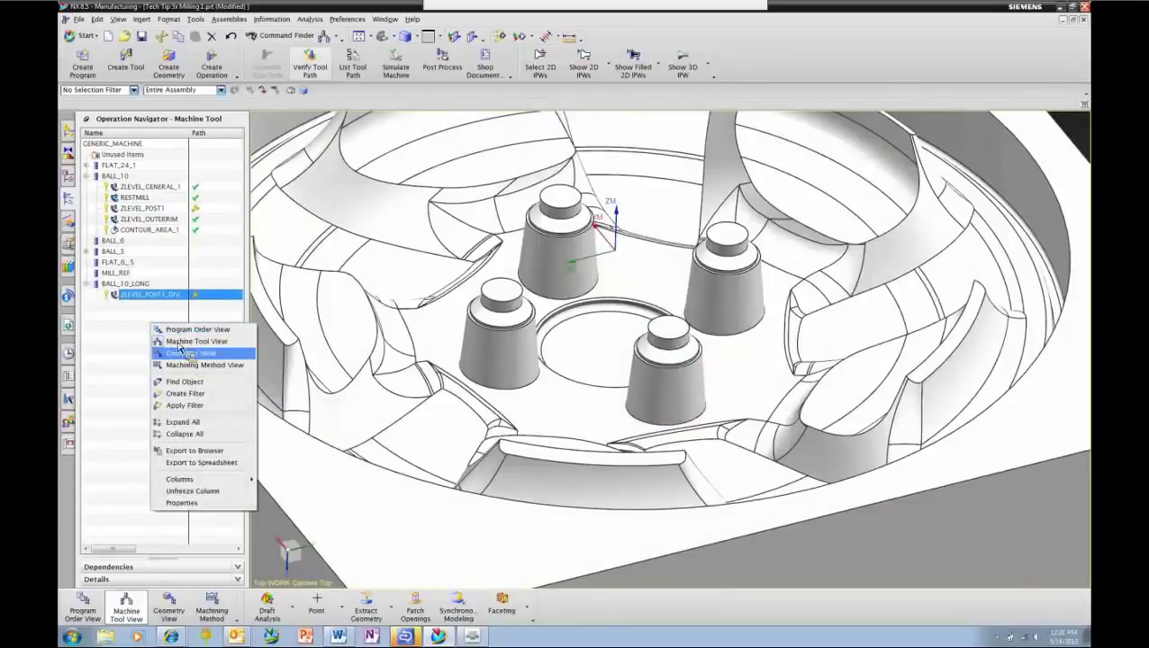
click(177, 349)
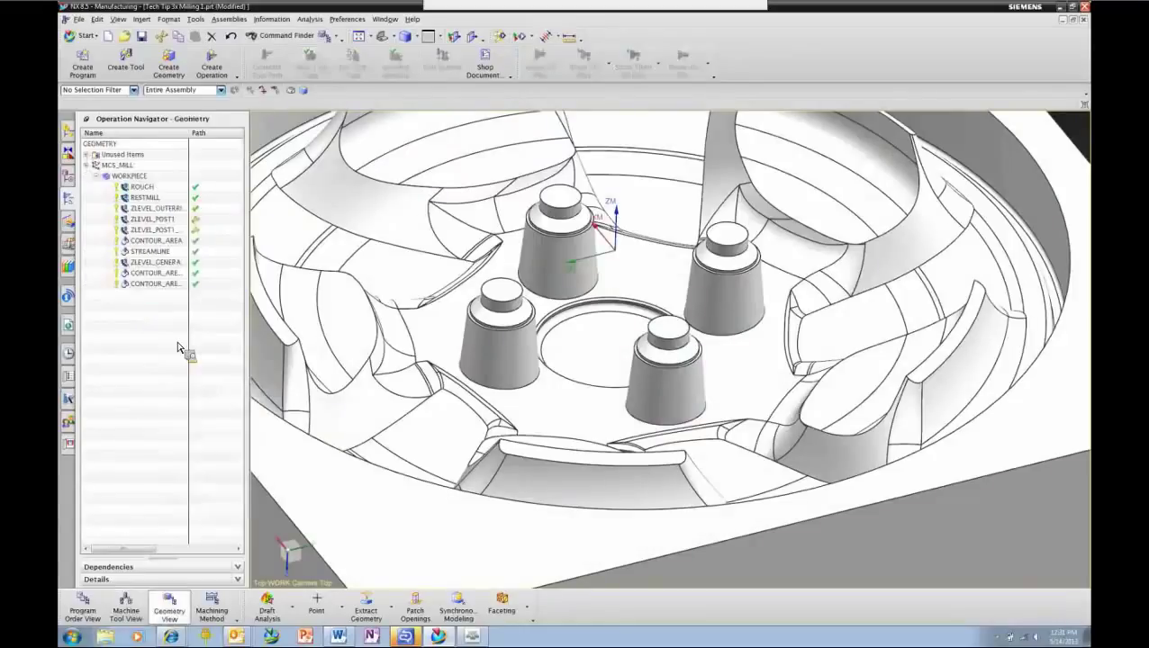
Replay the ZLEVEL_POST1_DIV_1 tool path, jumping along it and orbiting lower, then close the replay
click(153, 232)
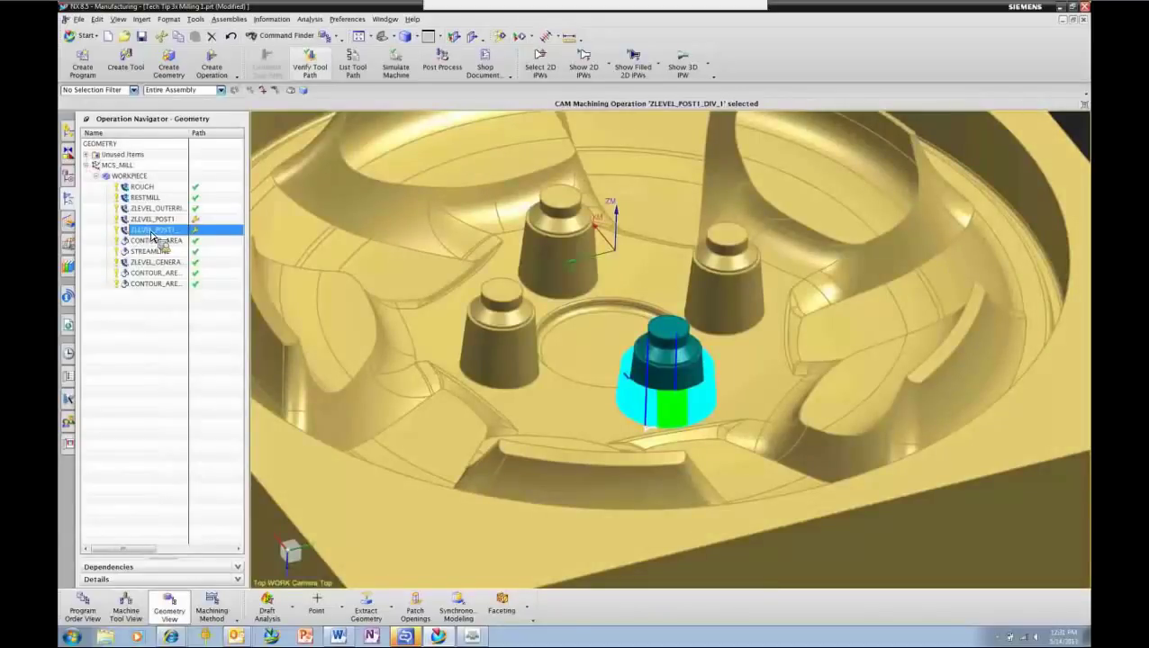
click(311, 68)
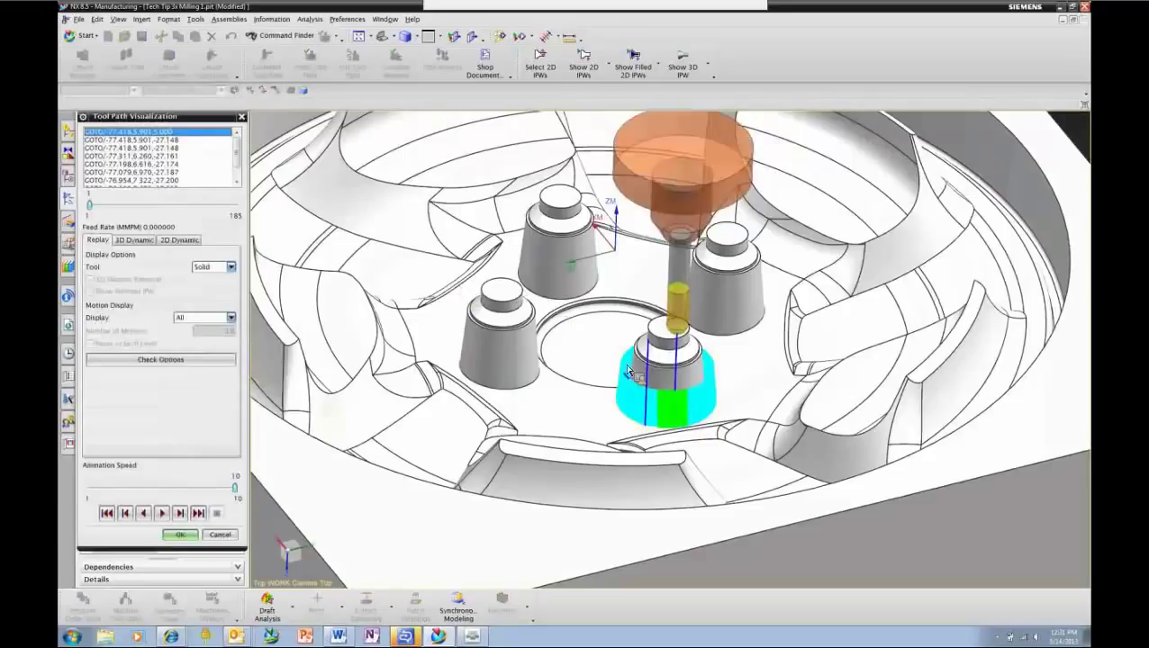
click(717, 427)
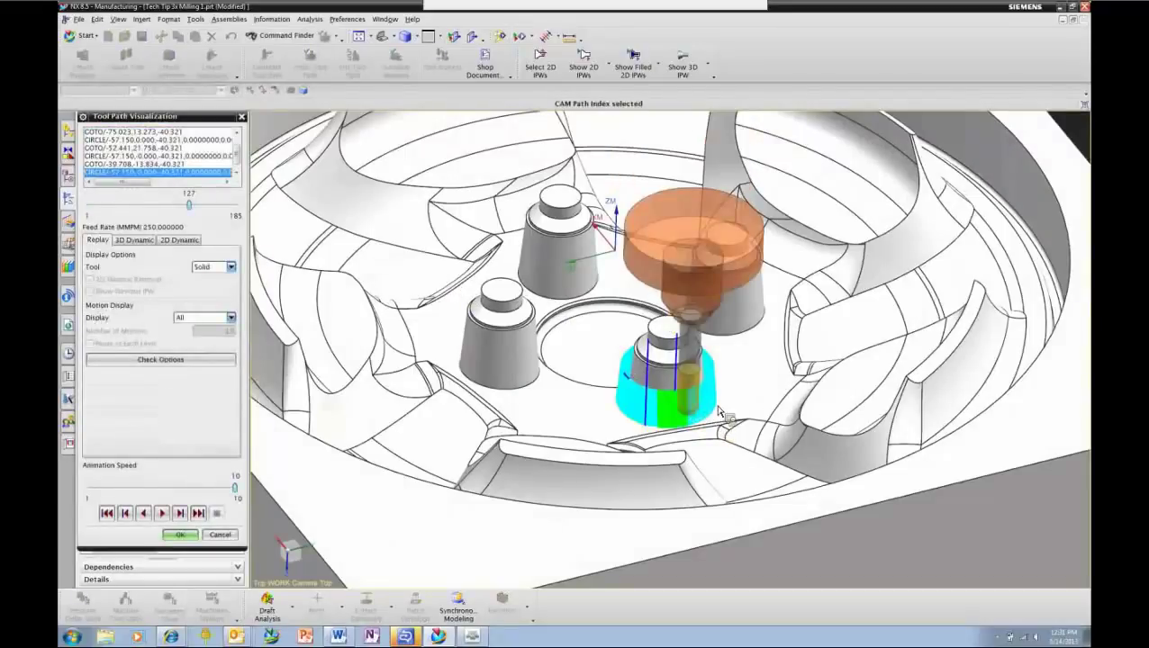
click(722, 417)
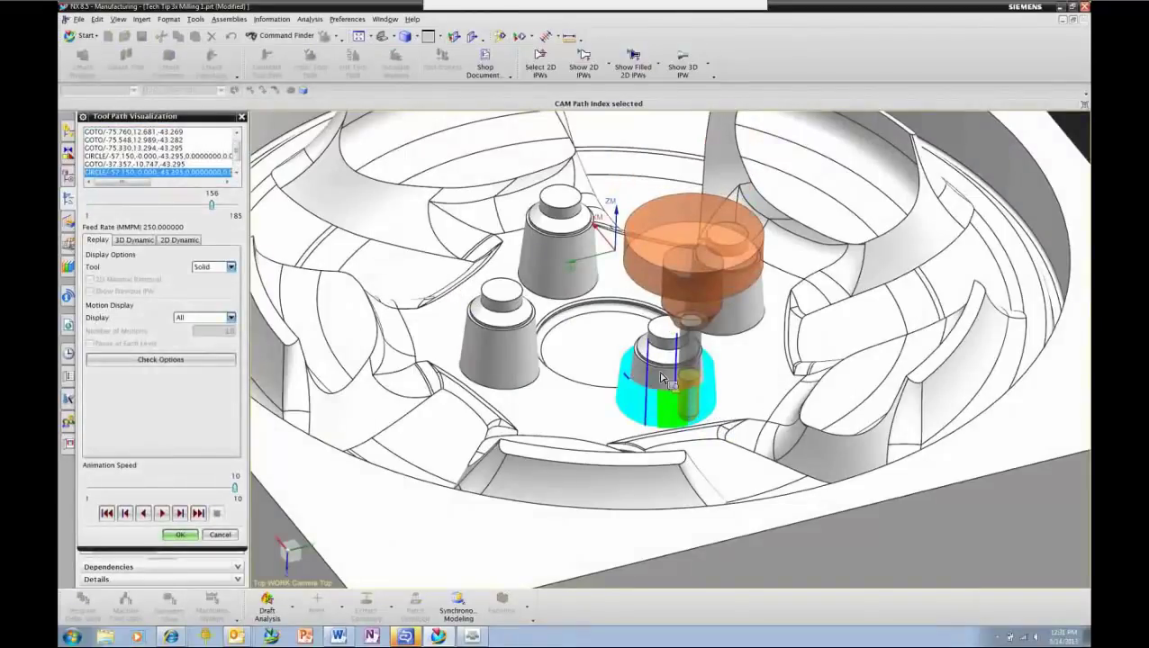
middle_drag(693, 389, 656, 393)
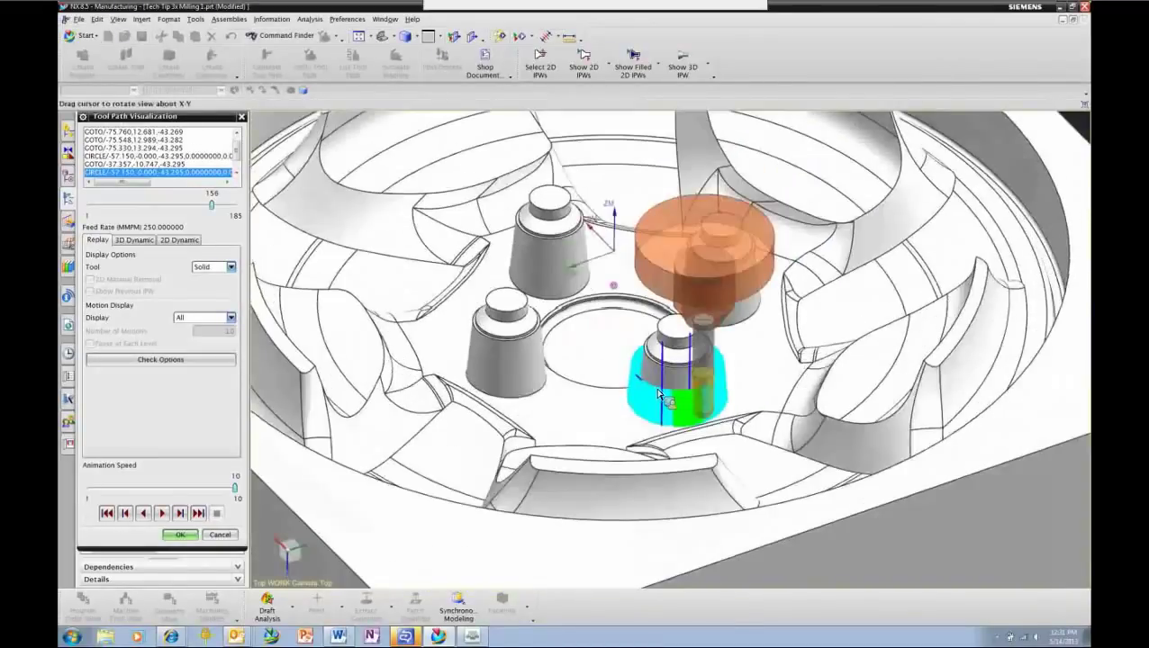
key(Escape)
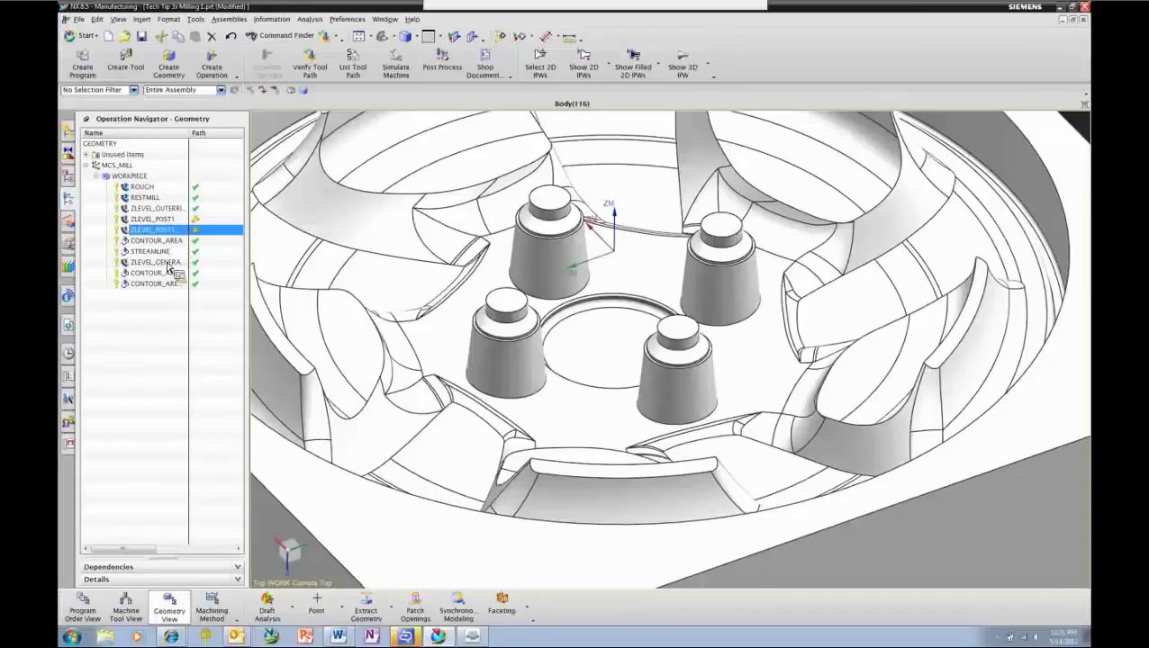
Drag within the operation list, leaving ZLEVEL_POST1_DIV_1 under WORKPIECE directly after ZLEVEL_POST1
drag(167, 267, 155, 227)
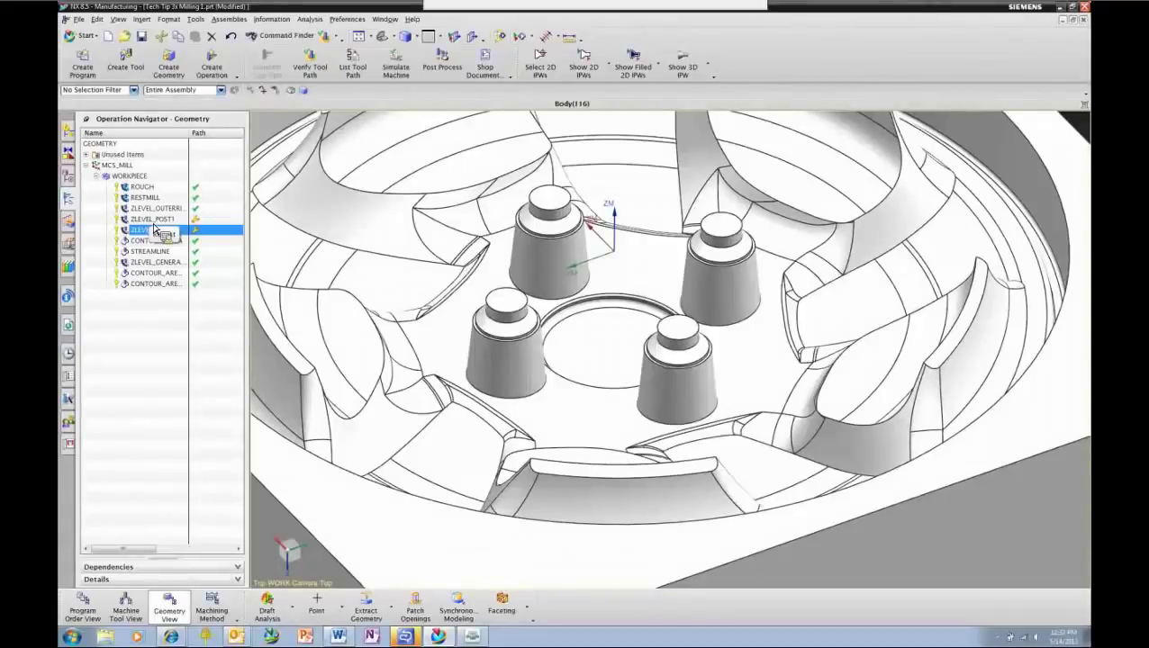
drag(155, 228, 155, 228)
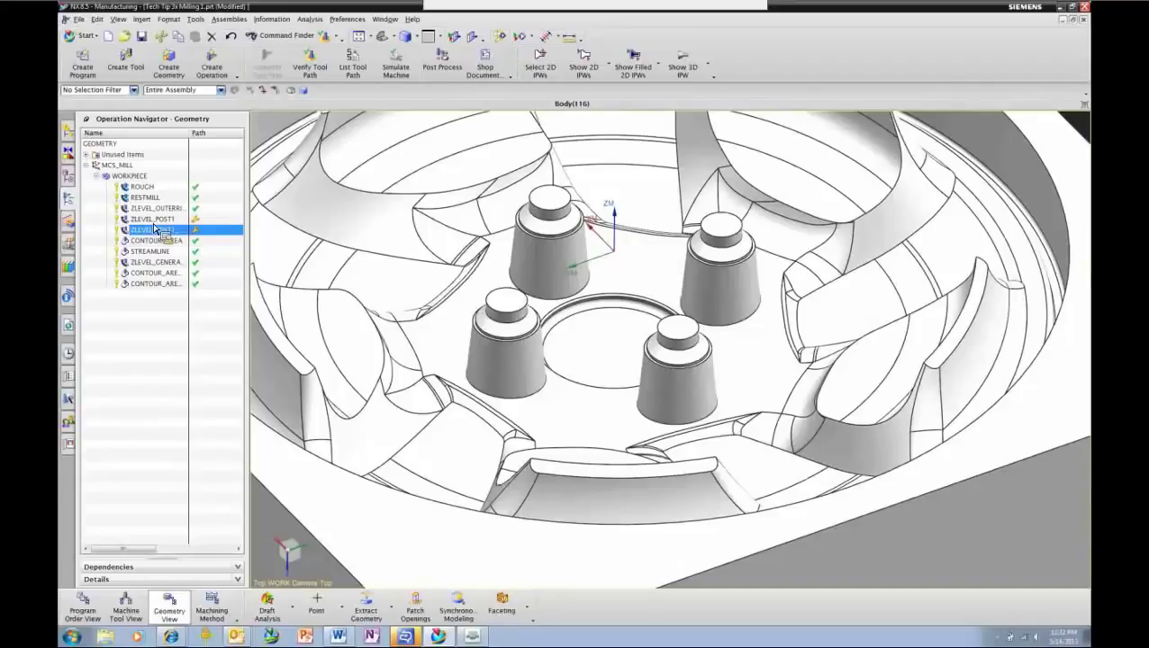
drag(155, 227, 509, 454)
middle_drag(509, 455, 621, 585)
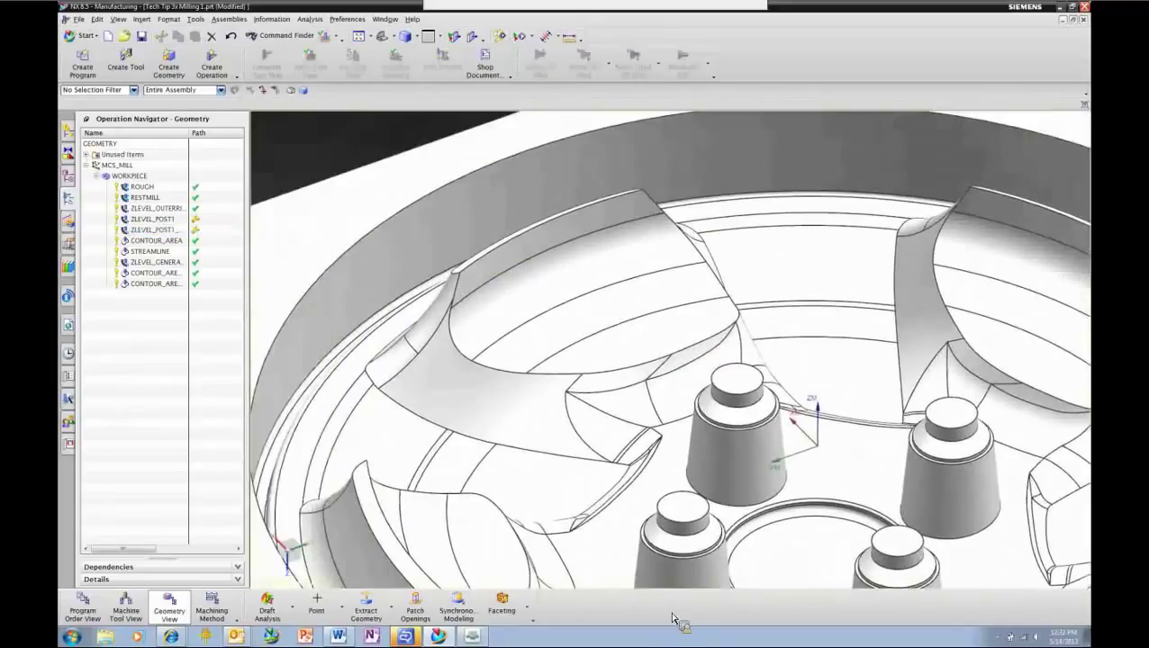
Turn off Cut Between Levels in ZLEVEL_GENERAL_1's cutting parameters
right_click(675, 619)
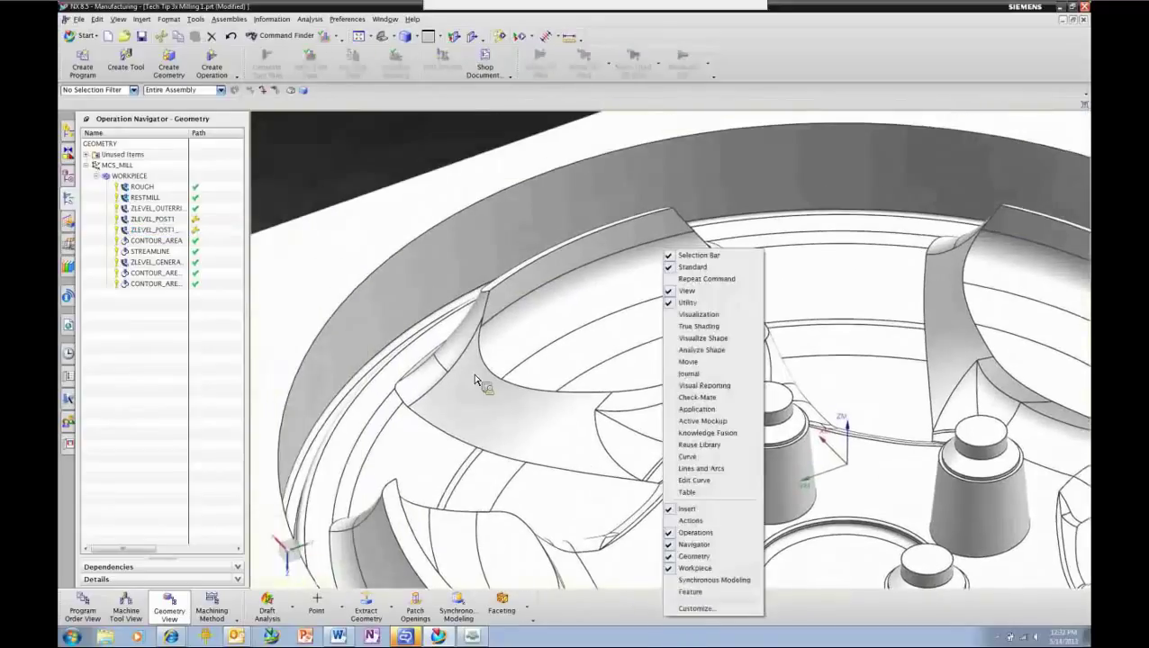
click(155, 262)
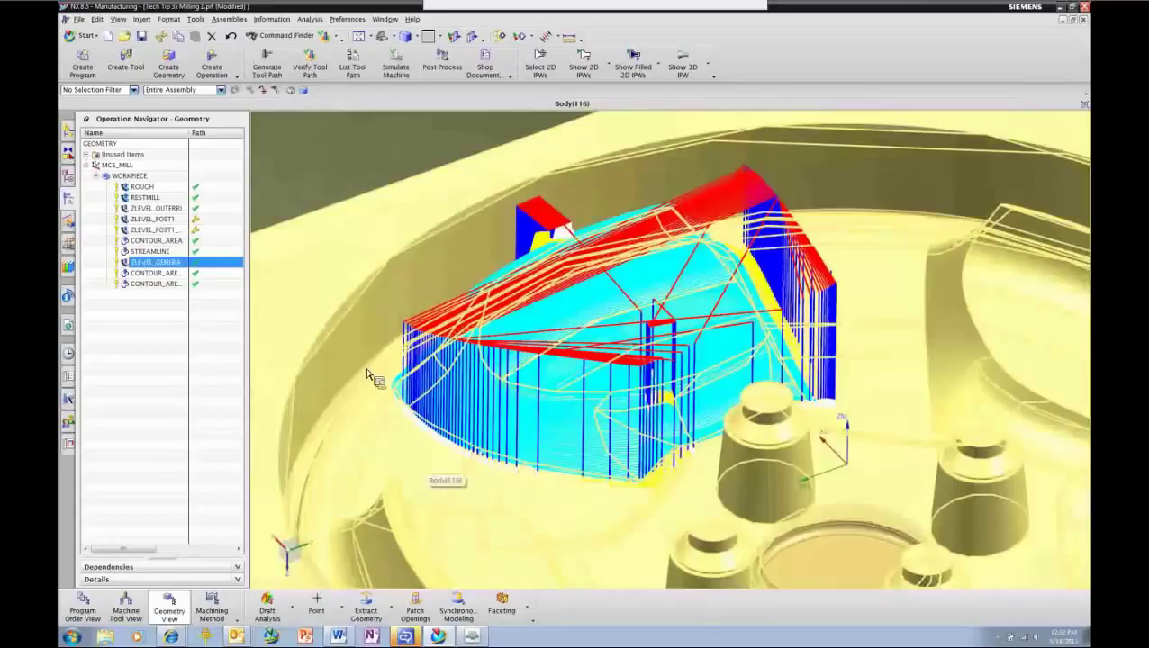
click(156, 264)
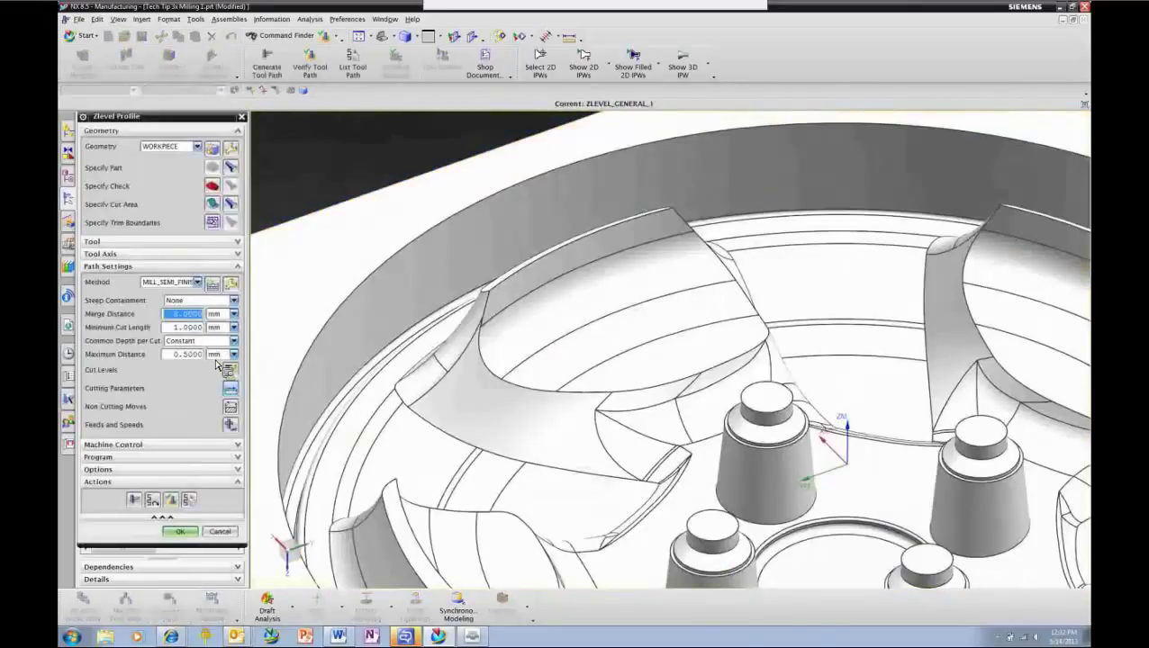
click(232, 389)
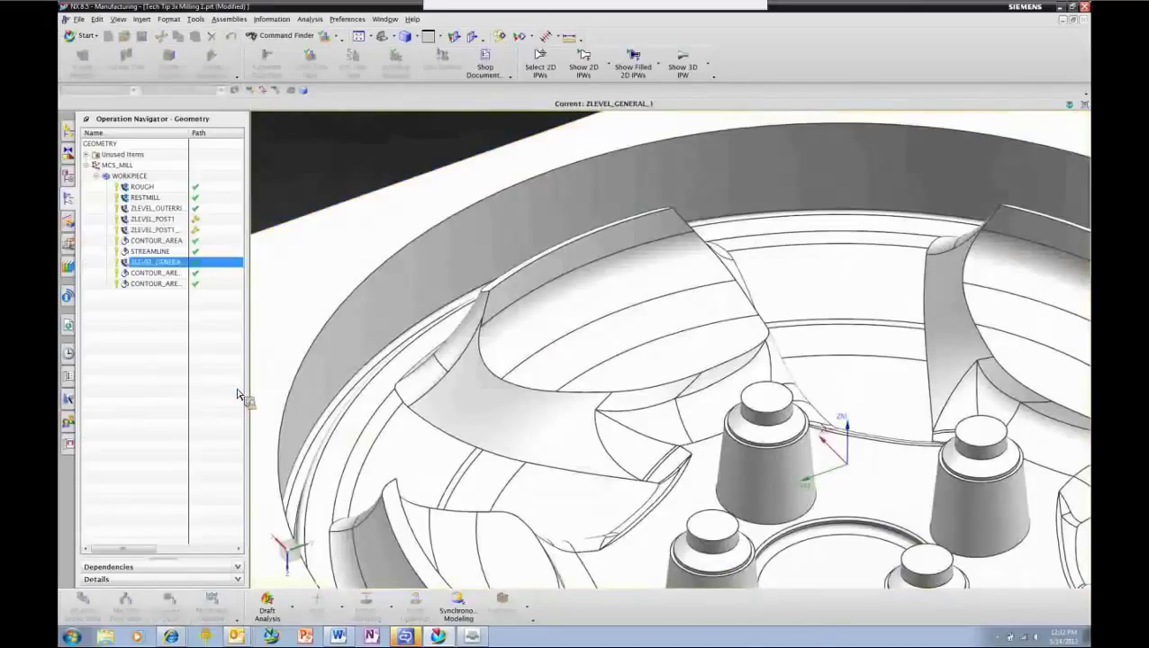
click(93, 187)
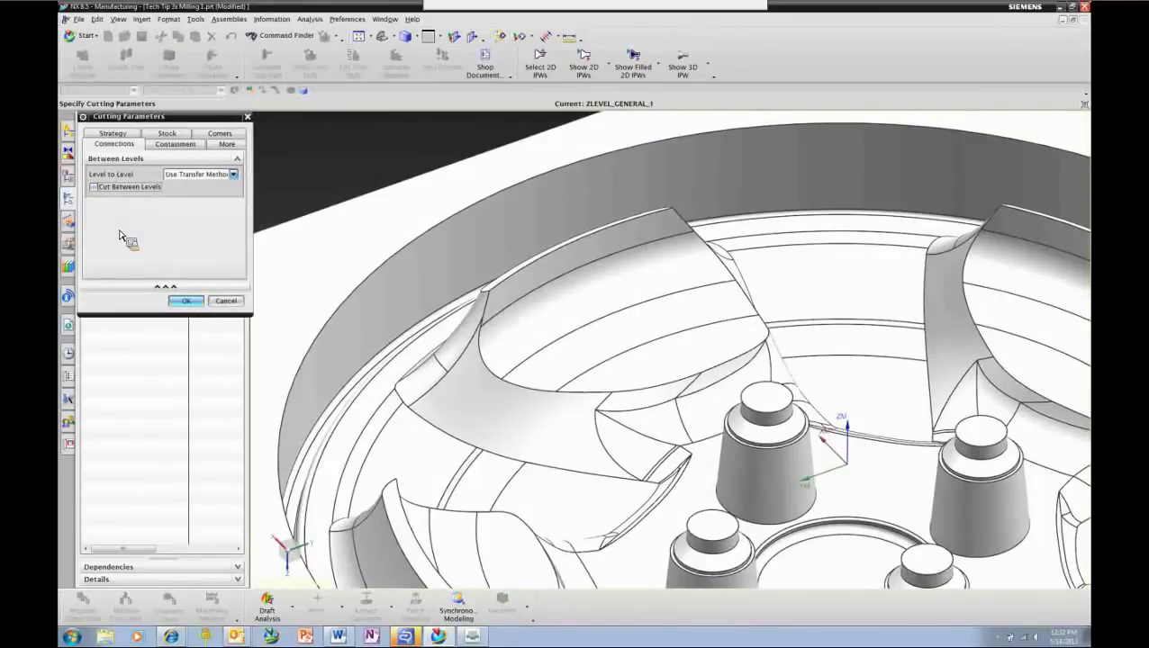
click(186, 302)
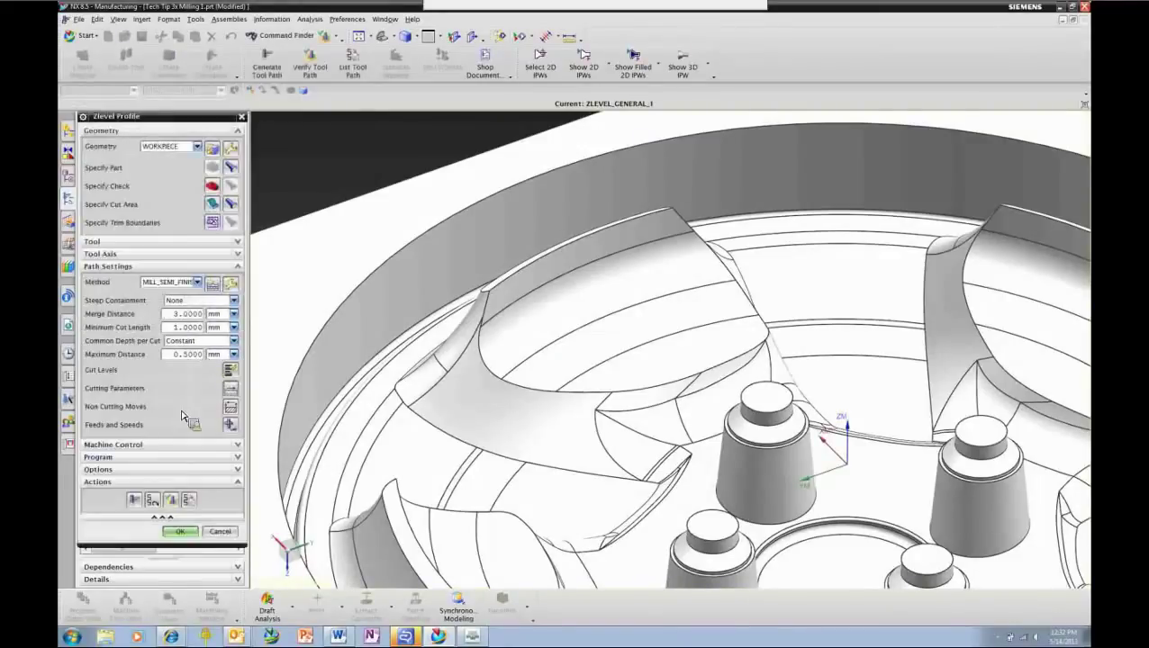
Regenerate the ZLEVEL_GENERAL_1 Z-level tool path and accept the operation
click(135, 499)
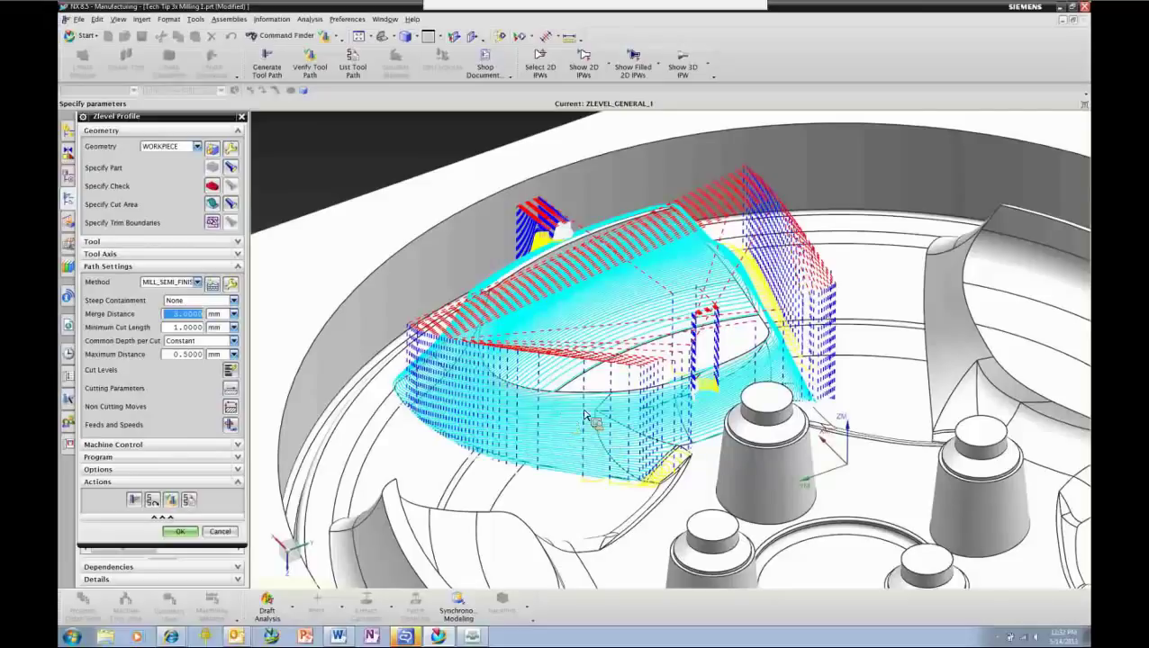
scroll(621, 410, up, 3)
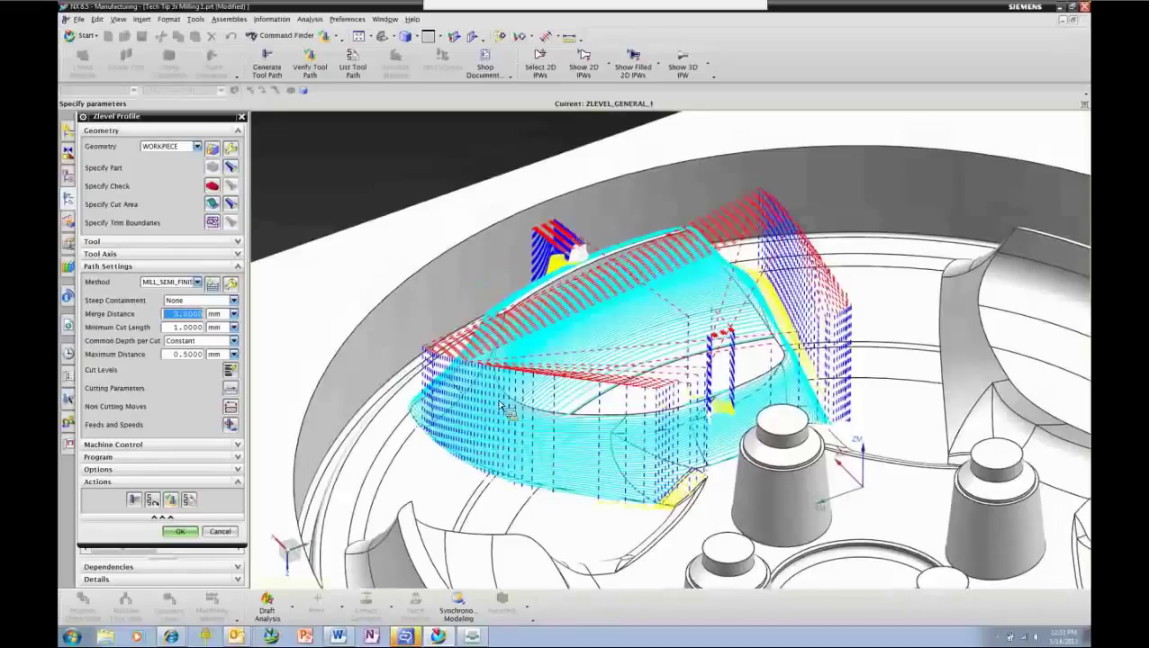
click(181, 532)
Show ZLEVEL_GENERAL_1's remaining stock as a Thickness by Color map, inspect it, then cancel
right_click(155, 262)
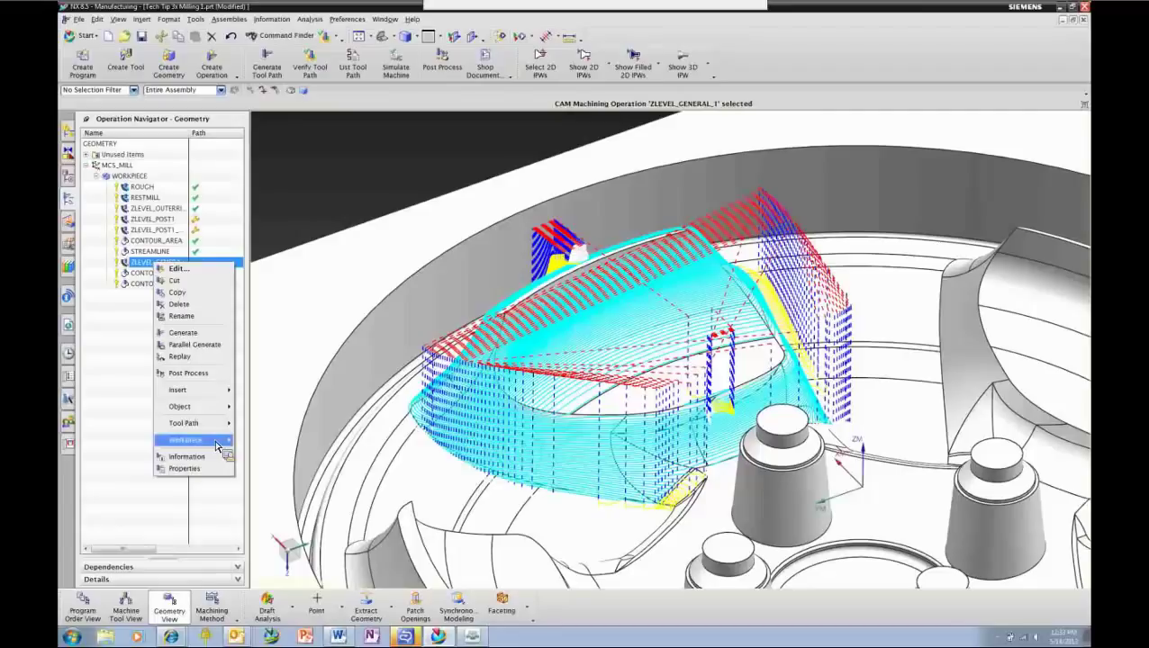
click(216, 445)
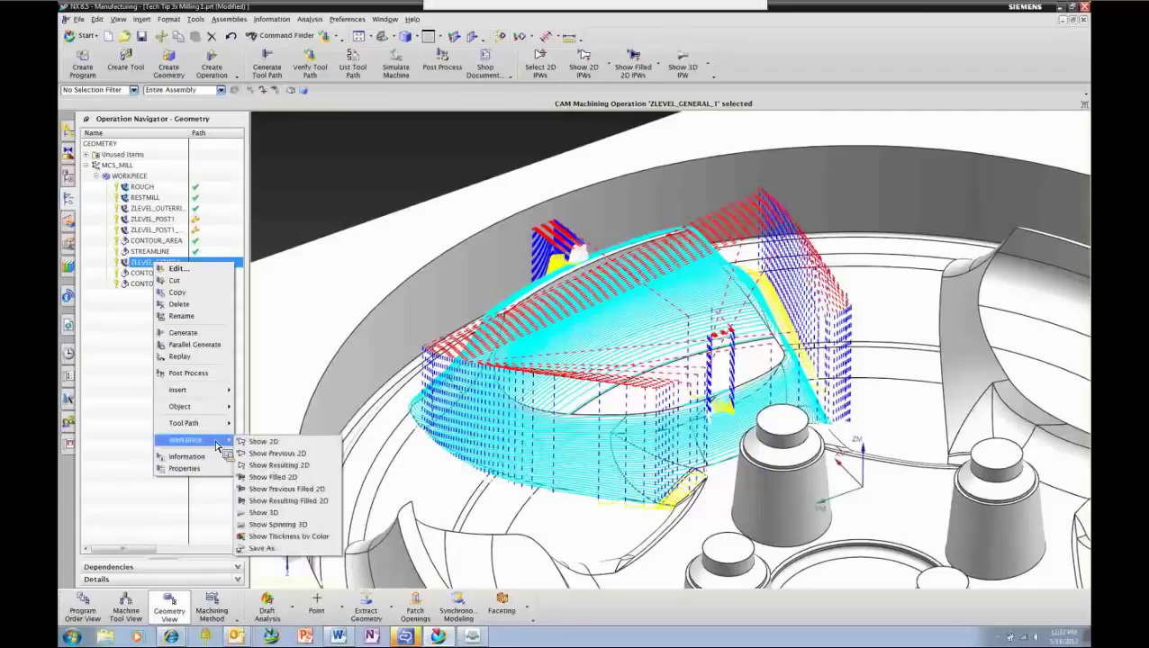
click(294, 537)
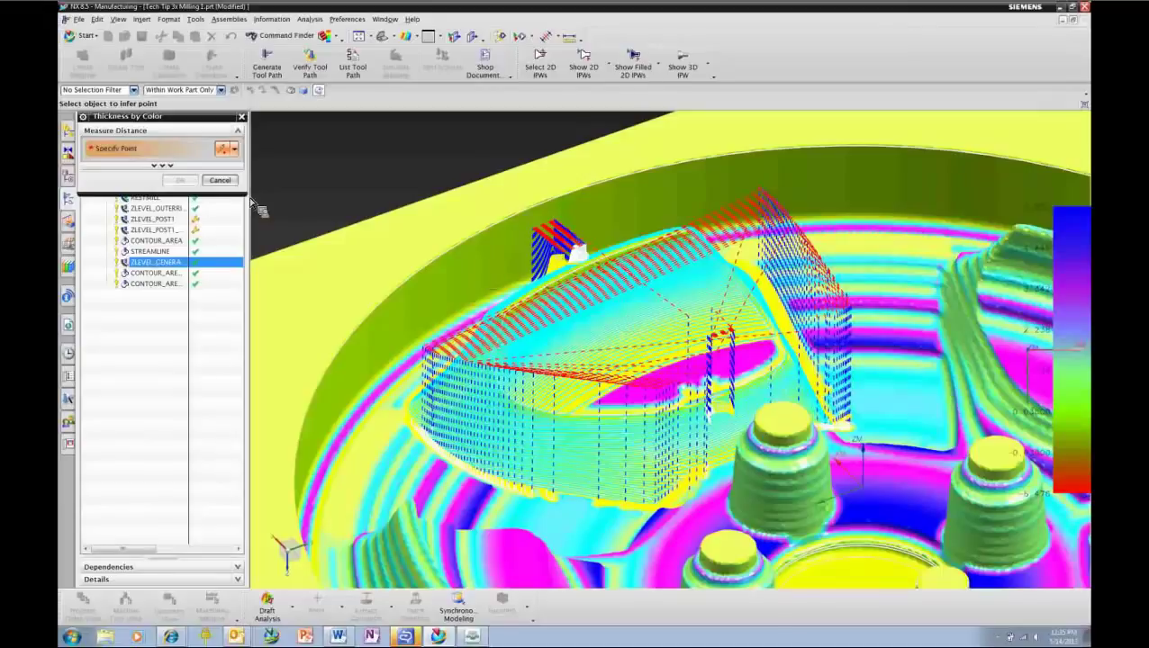
click(220, 180)
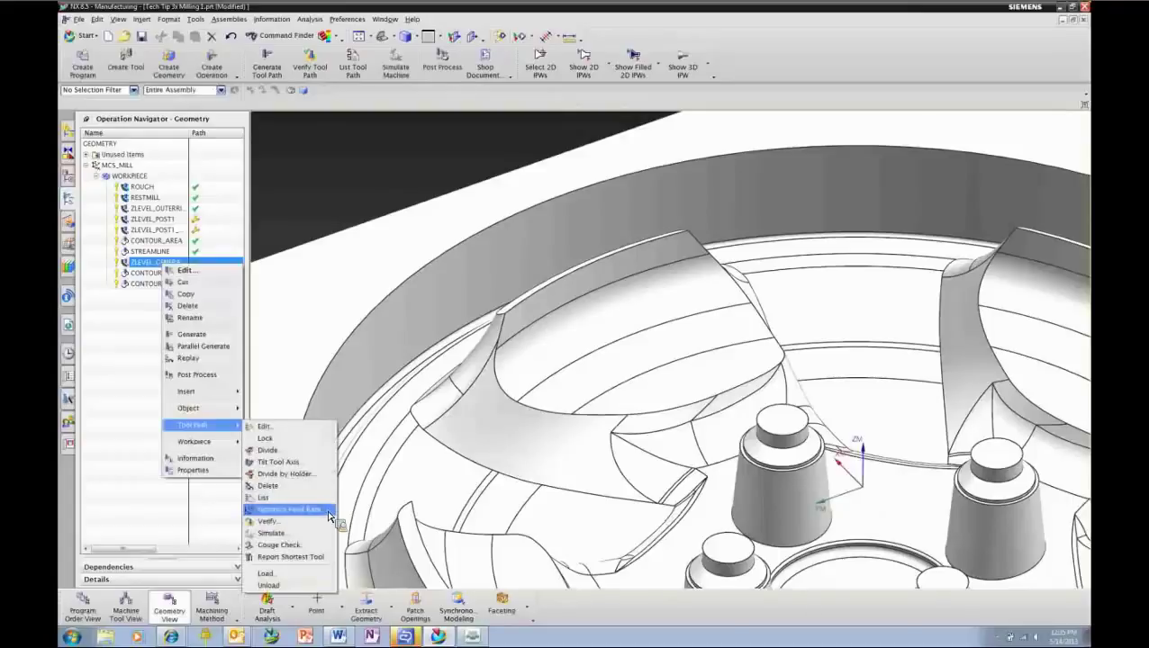
Run Optimize Feed Rate on ZLEVEL_GENERAL_1 with % Feed Rate limits 10–200 and length interval 10
click(329, 510)
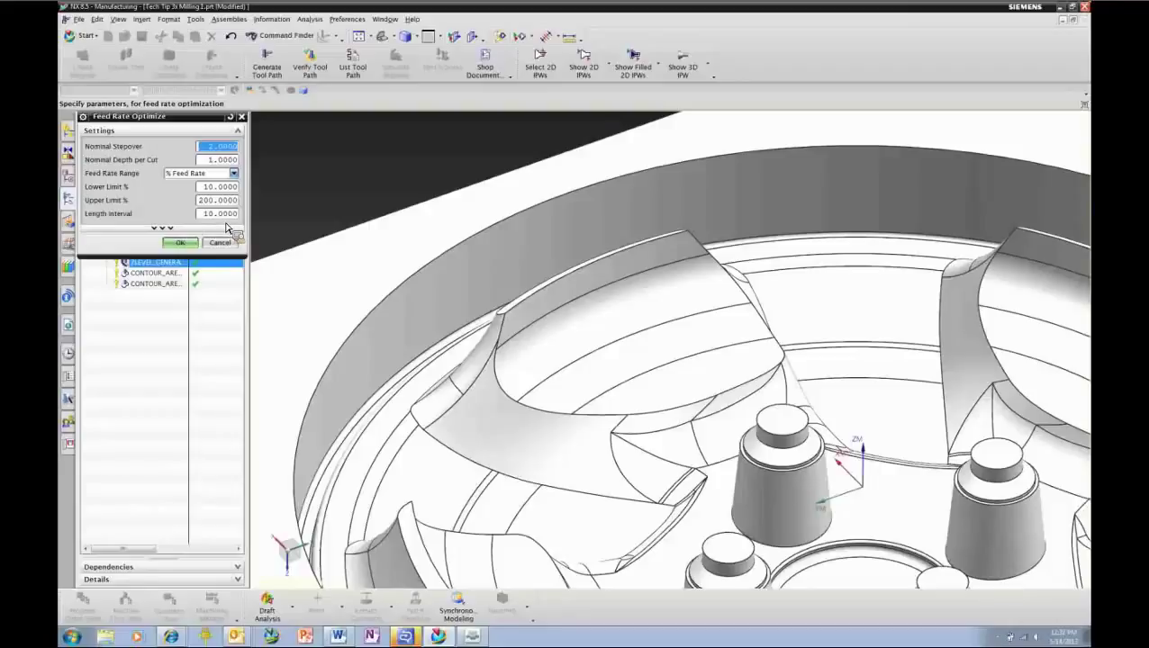
click(181, 245)
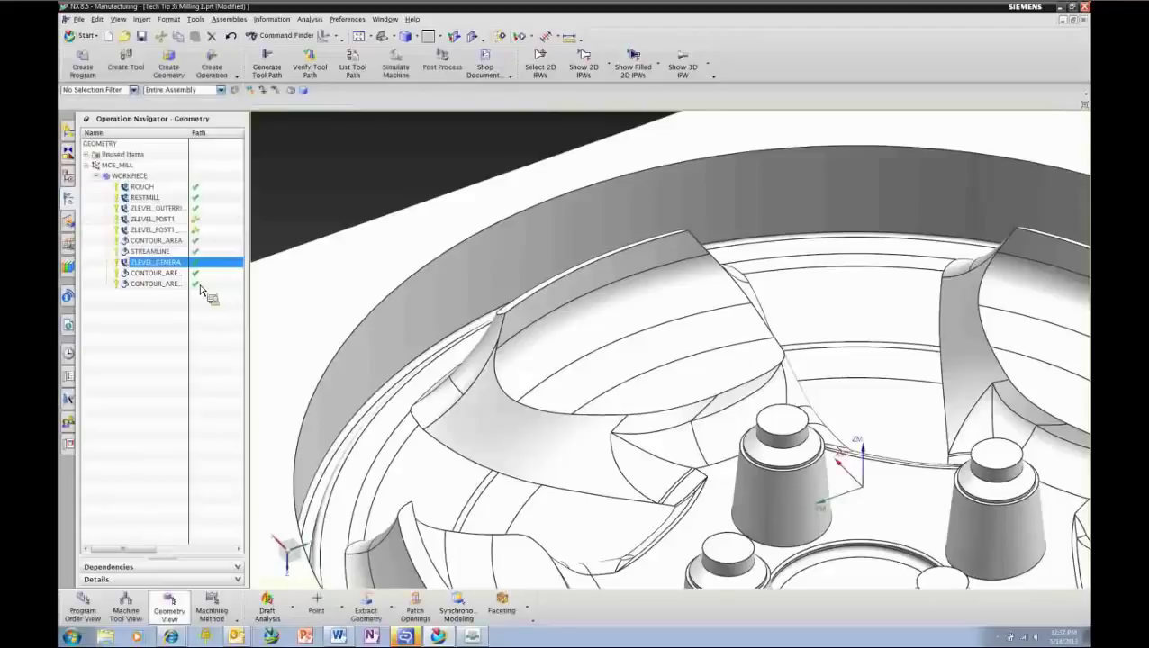
Replay the ZLEVEL_GENERAL_1 tool path, stepping the tool forward and back through its motions
click(180, 264)
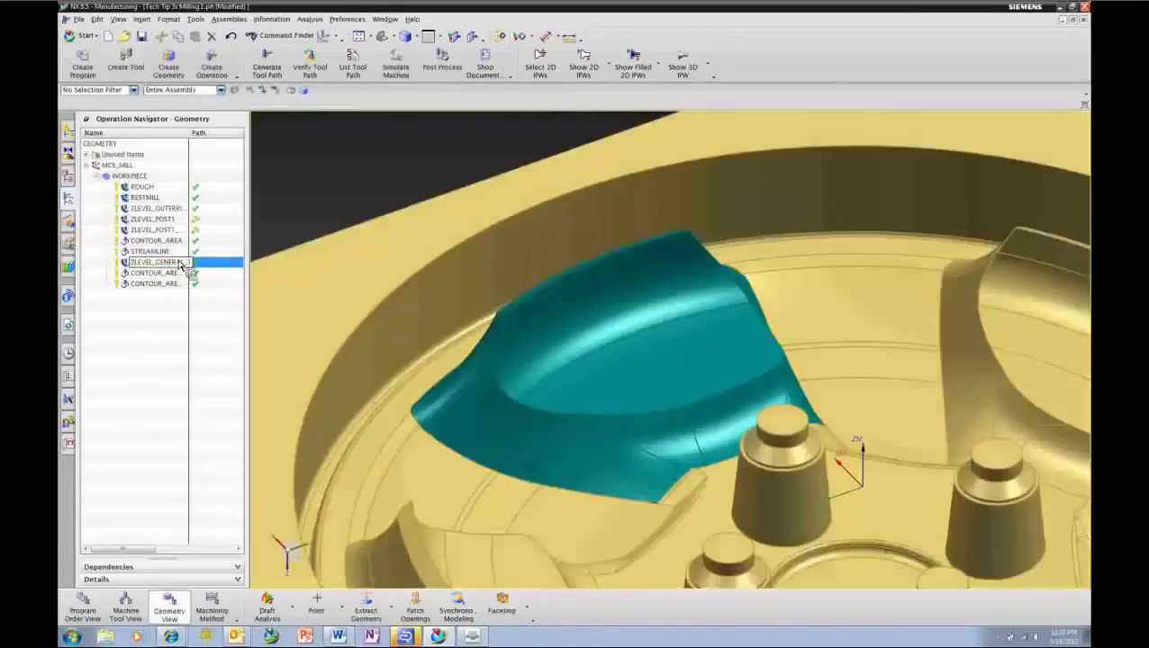
click(311, 67)
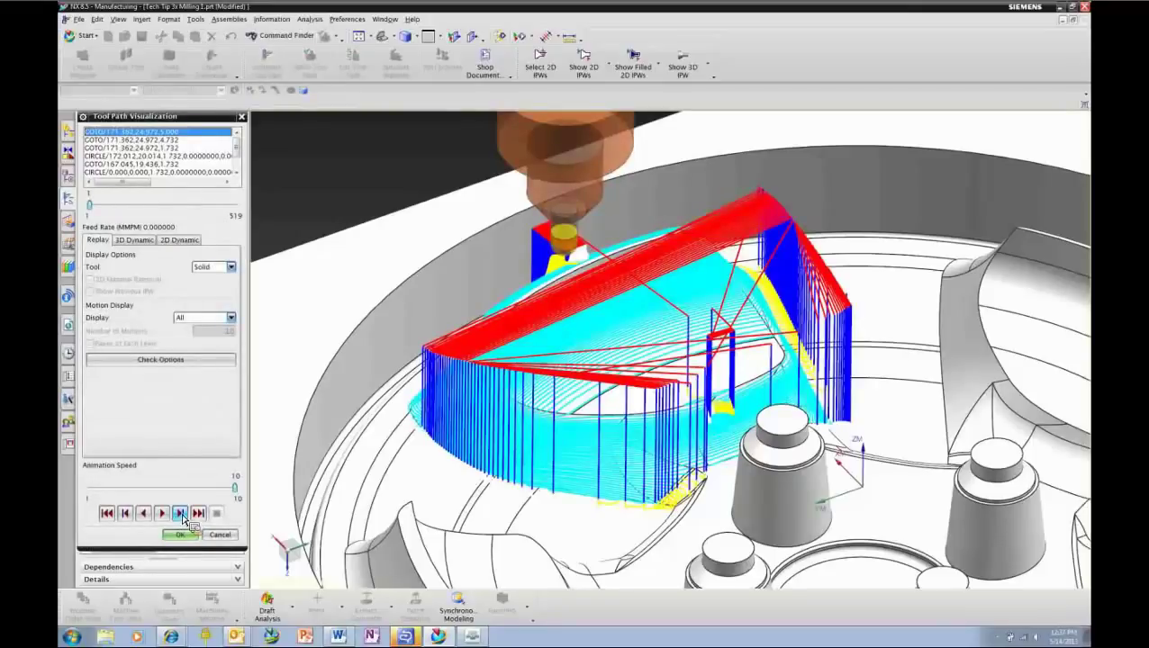
click(181, 514)
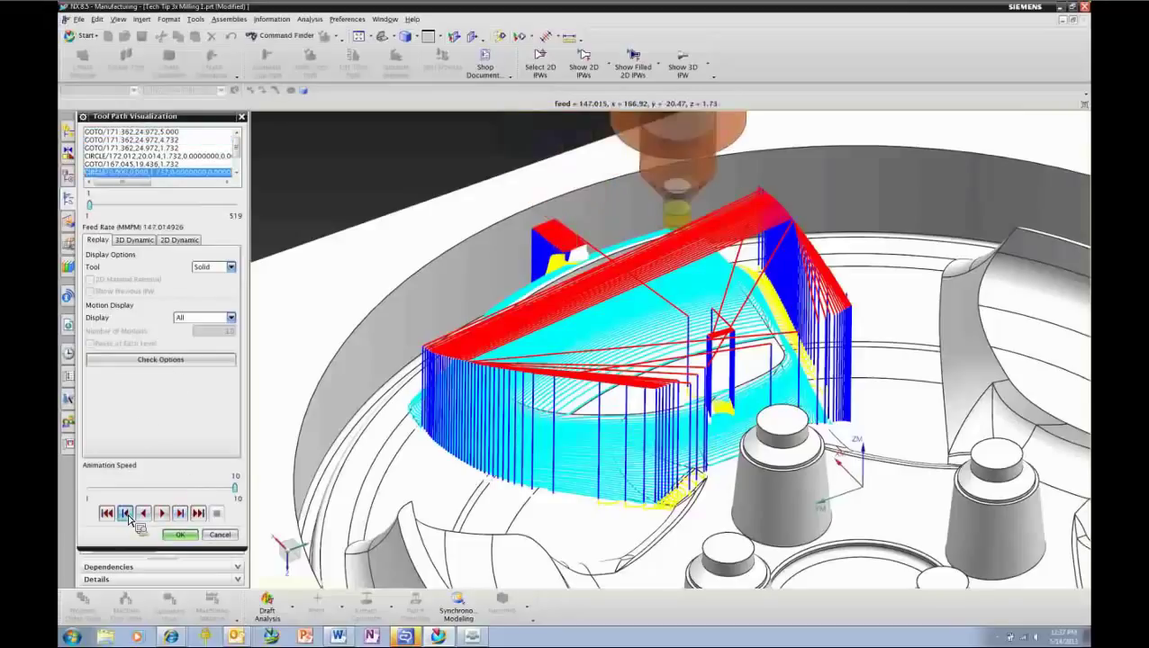
click(127, 515)
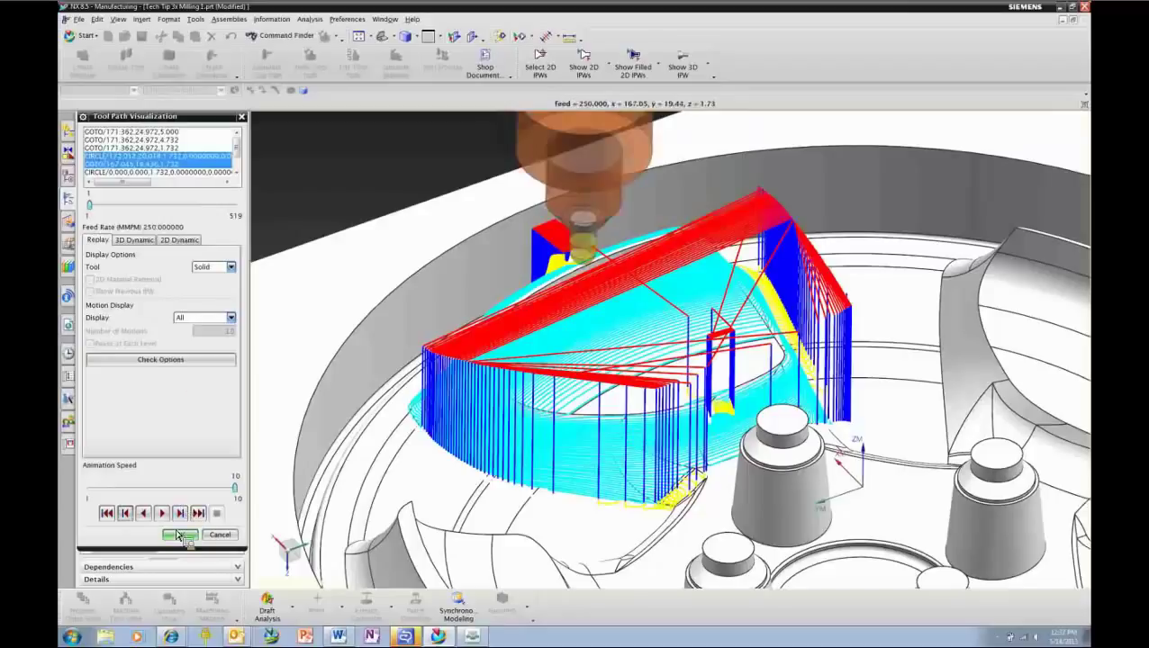
click(181, 519)
click(181, 520)
click(180, 520)
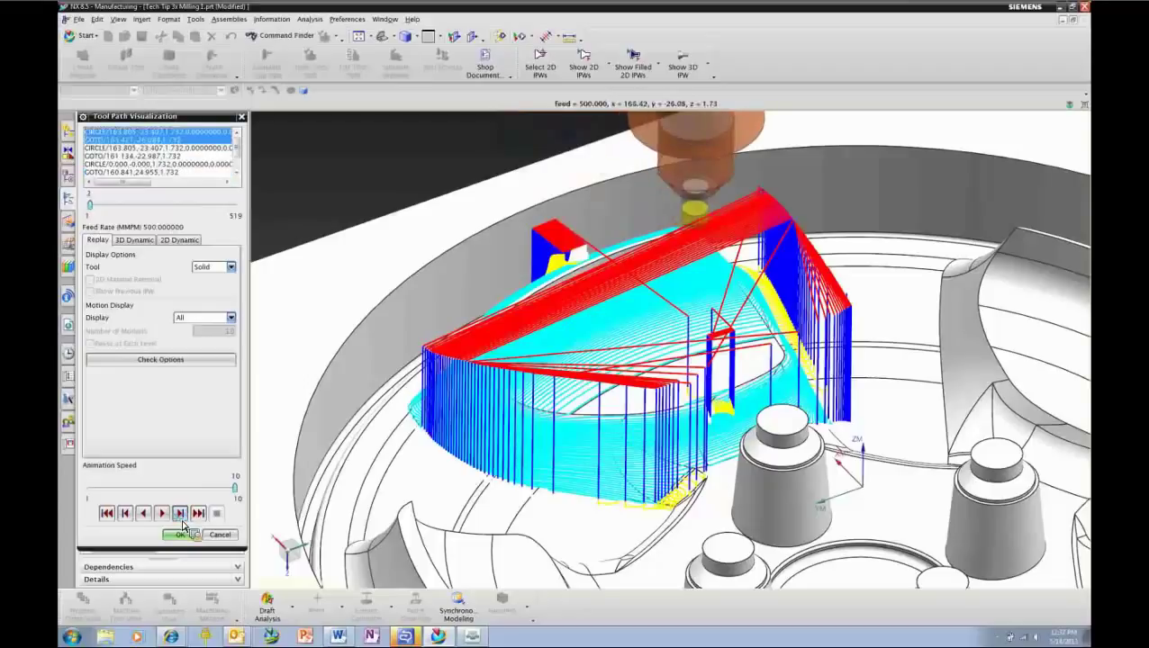
click(180, 519)
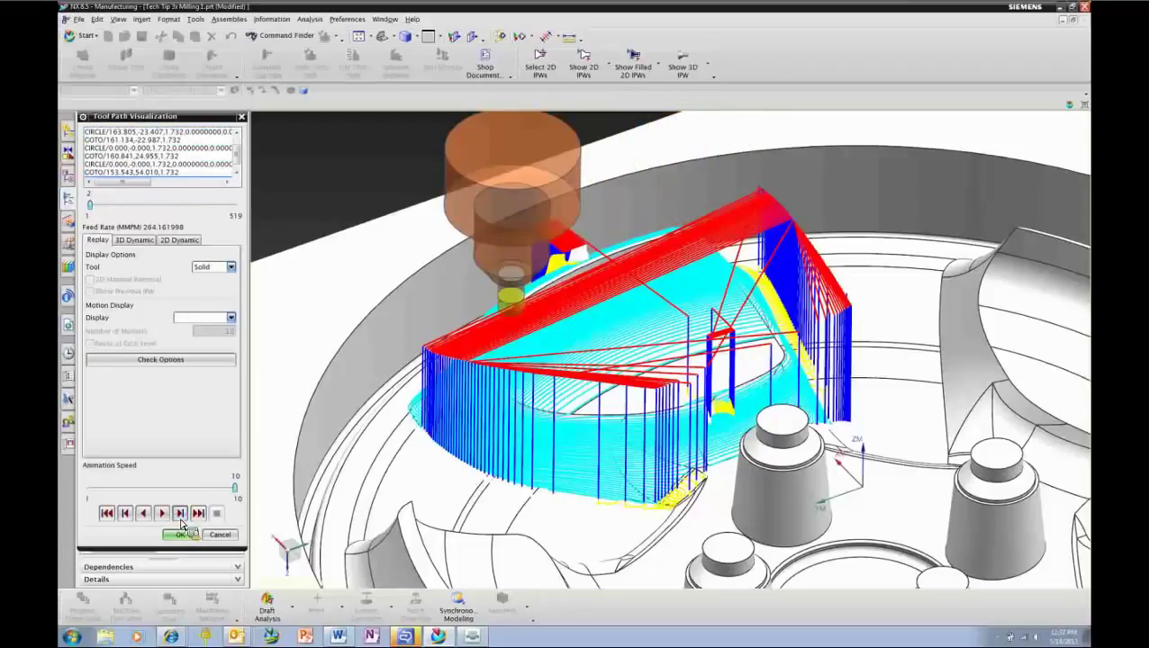
click(180, 514)
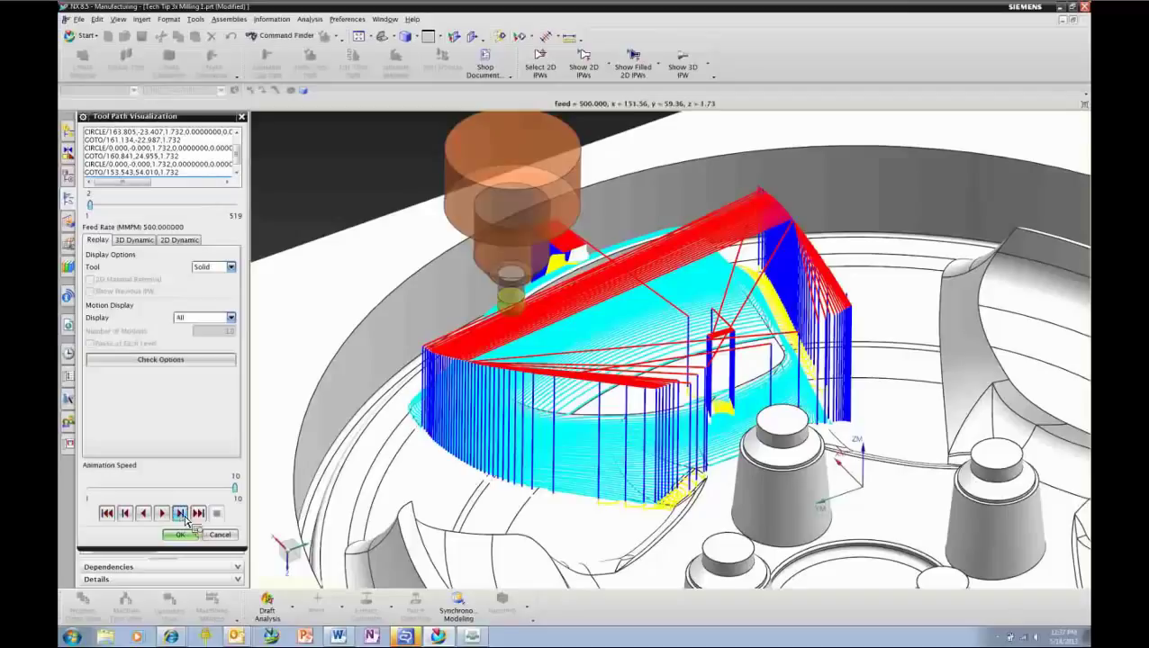
click(180, 514)
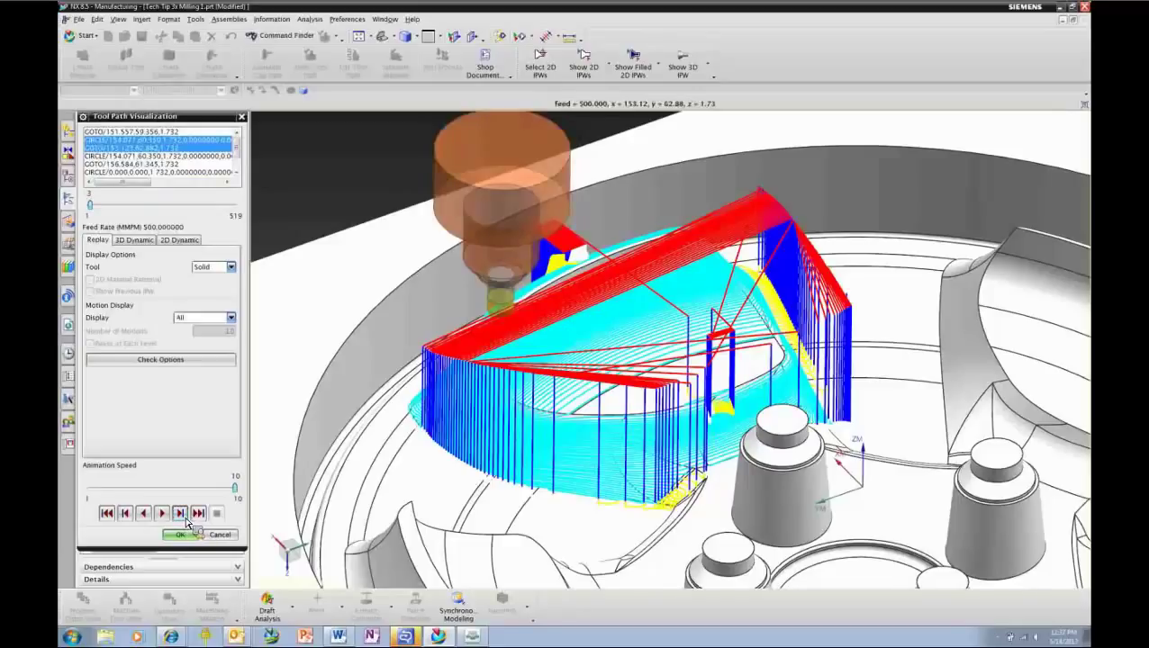
Move the tool to several picked points on the path, then close the replay
click(574, 362)
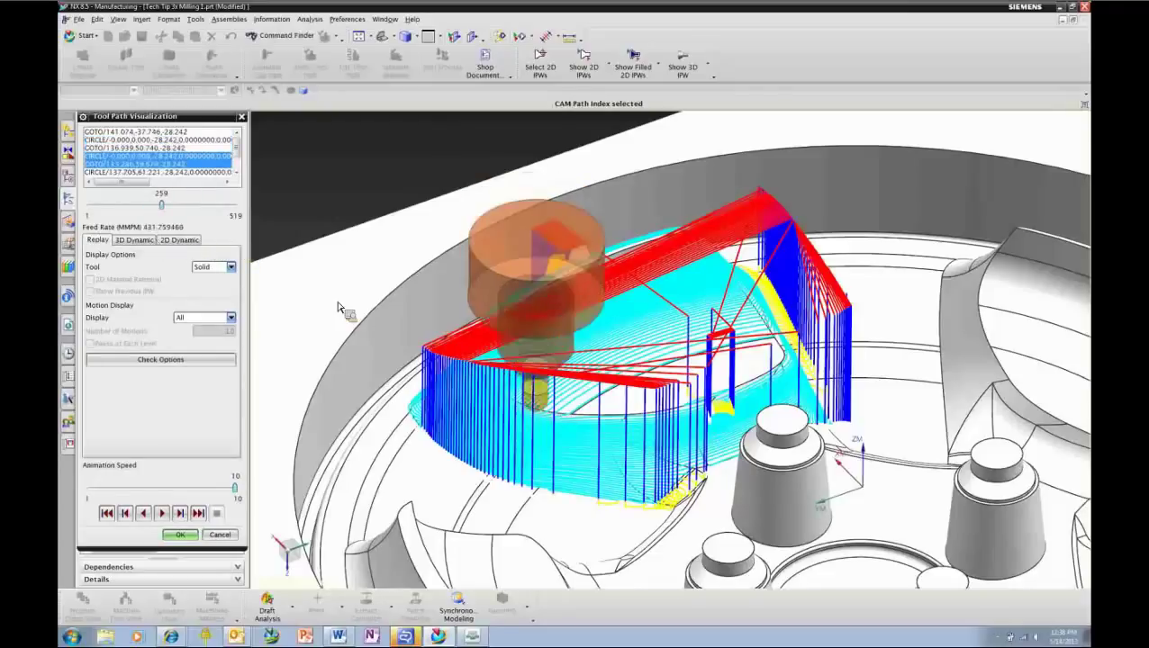
click(547, 398)
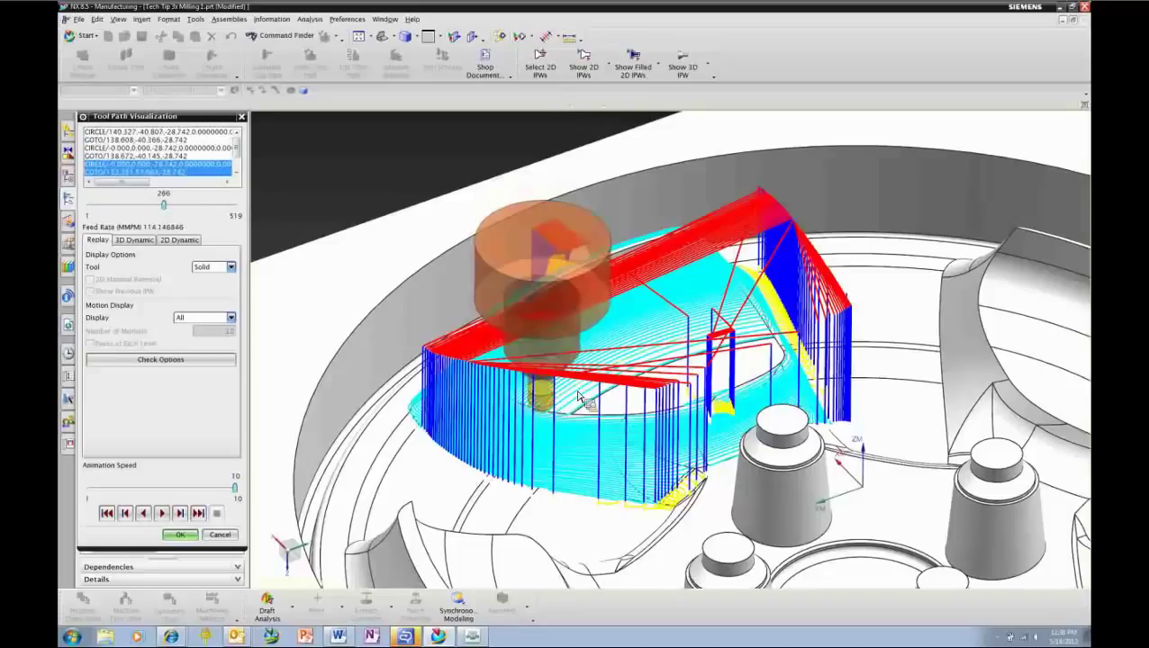
click(581, 399)
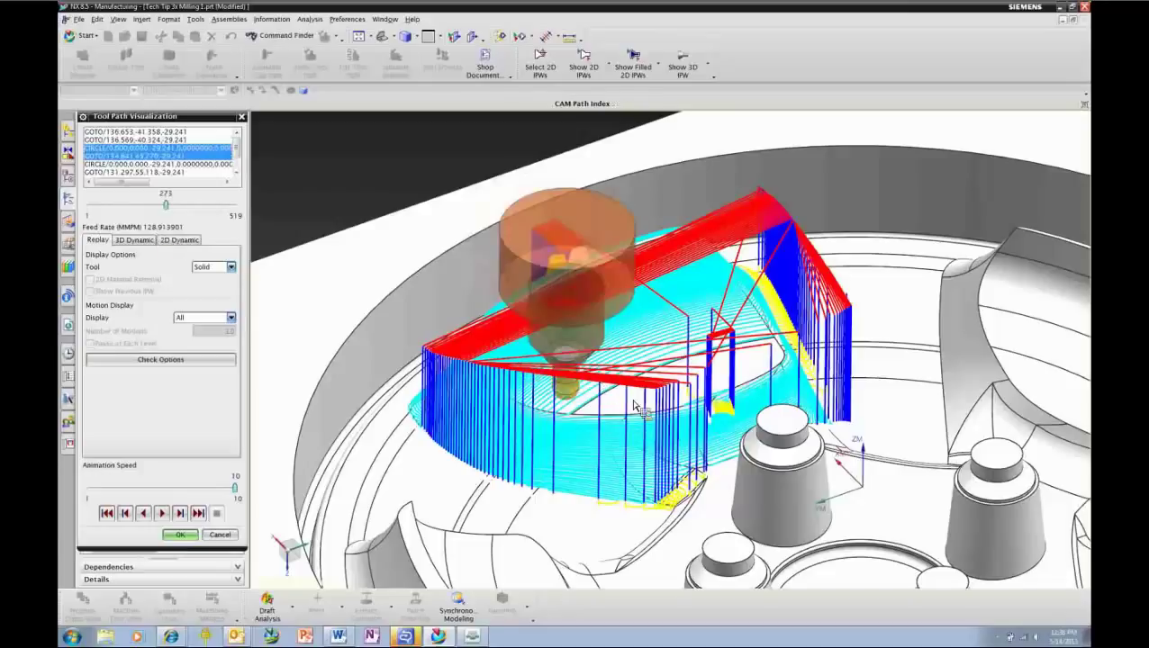
click(677, 370)
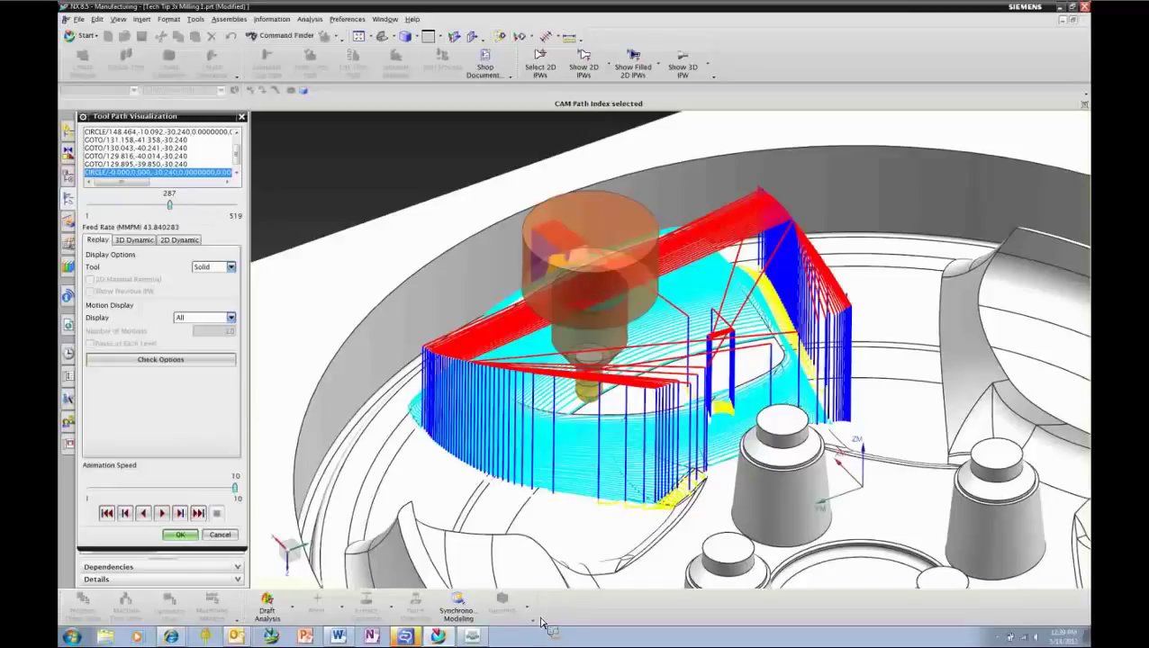
key(Escape)
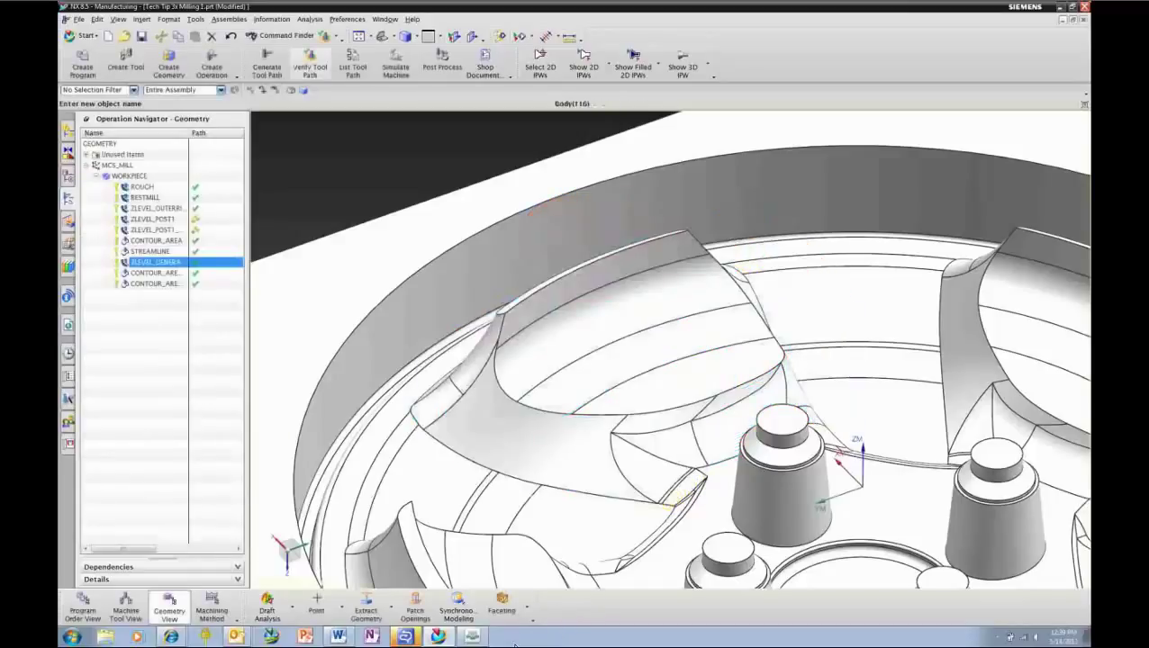
mouse_move(413, 638)
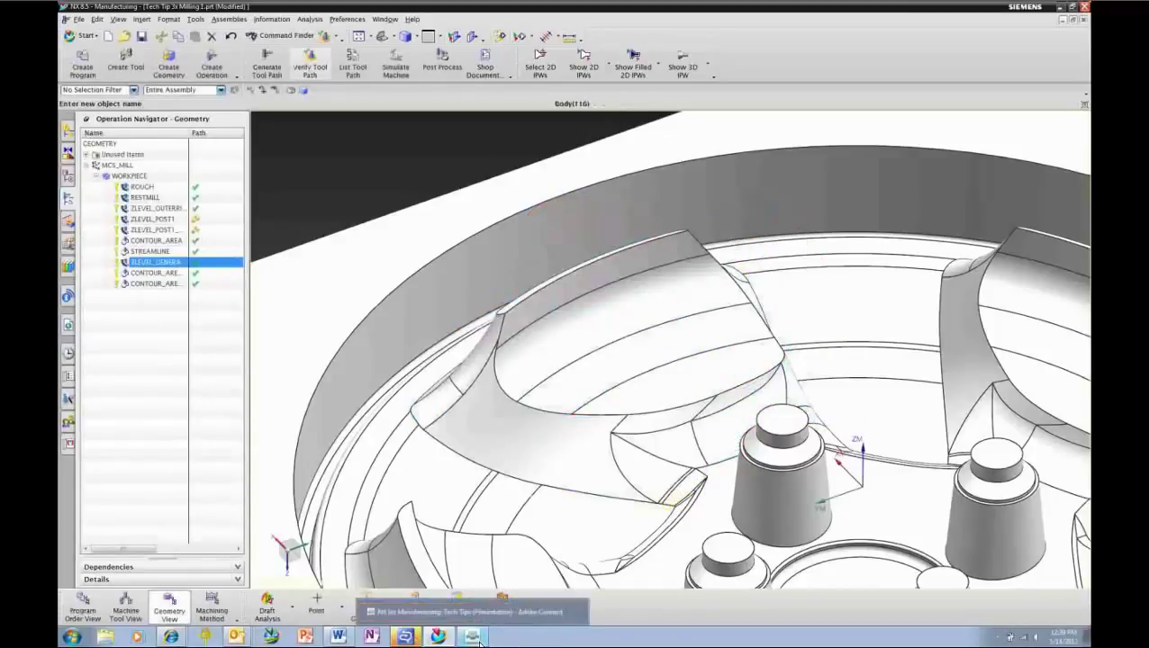